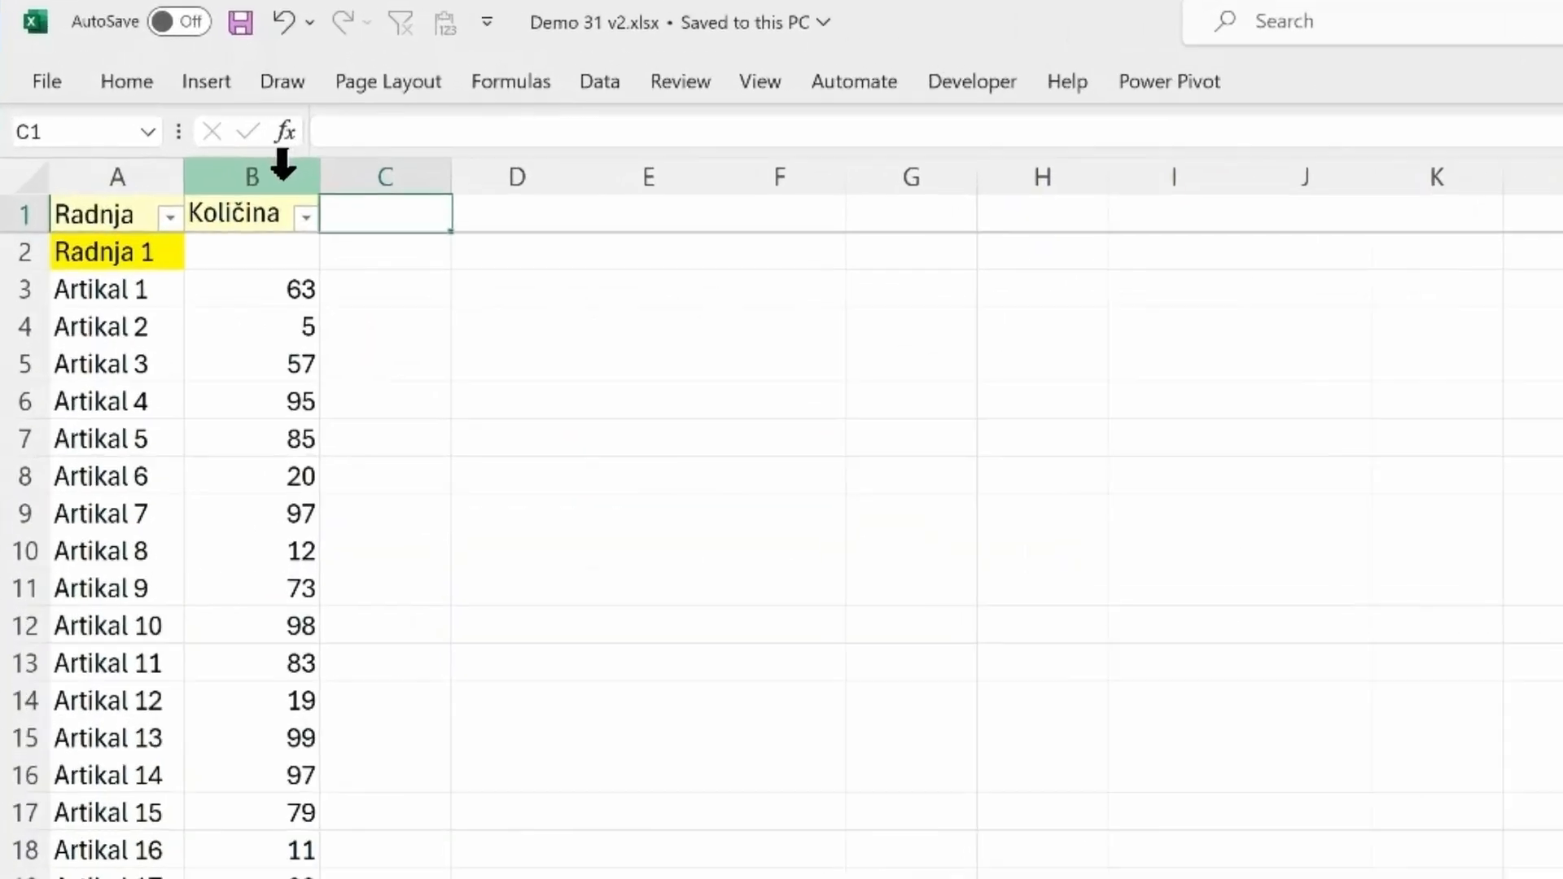
- Examine the Radnja and Količina columns with their page breaks on the Demo podaci sheet, and the target table on the Cilj sheet
{"action": "left_click", "coordinate": [154, 103]}
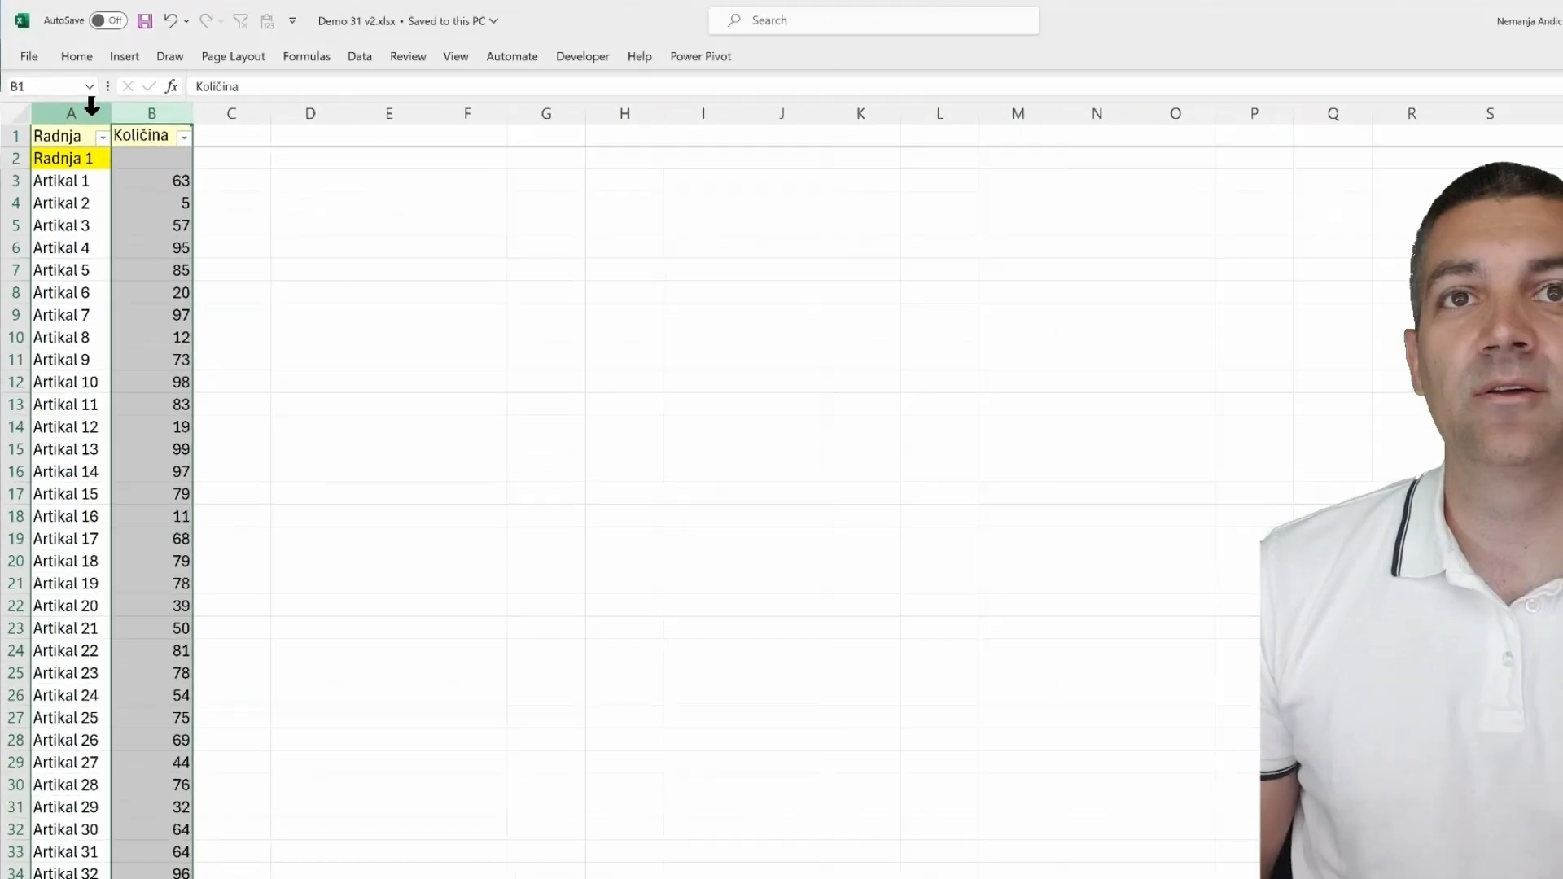
{"action": "left_click", "coordinate": [164, 177]}
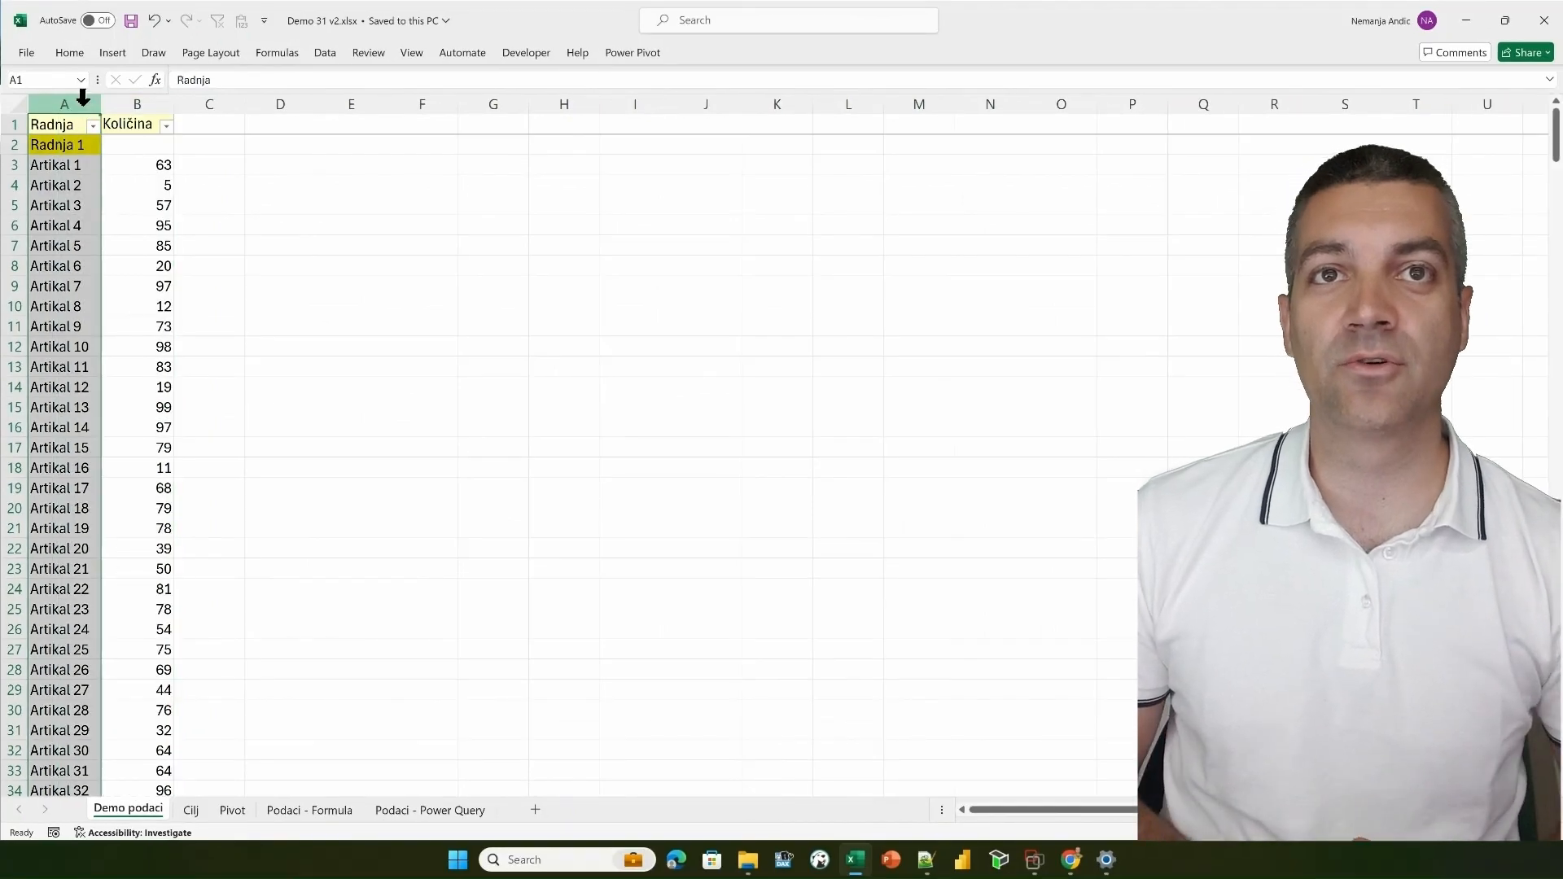
{"action": "left_click", "coordinate": [69, 144]}
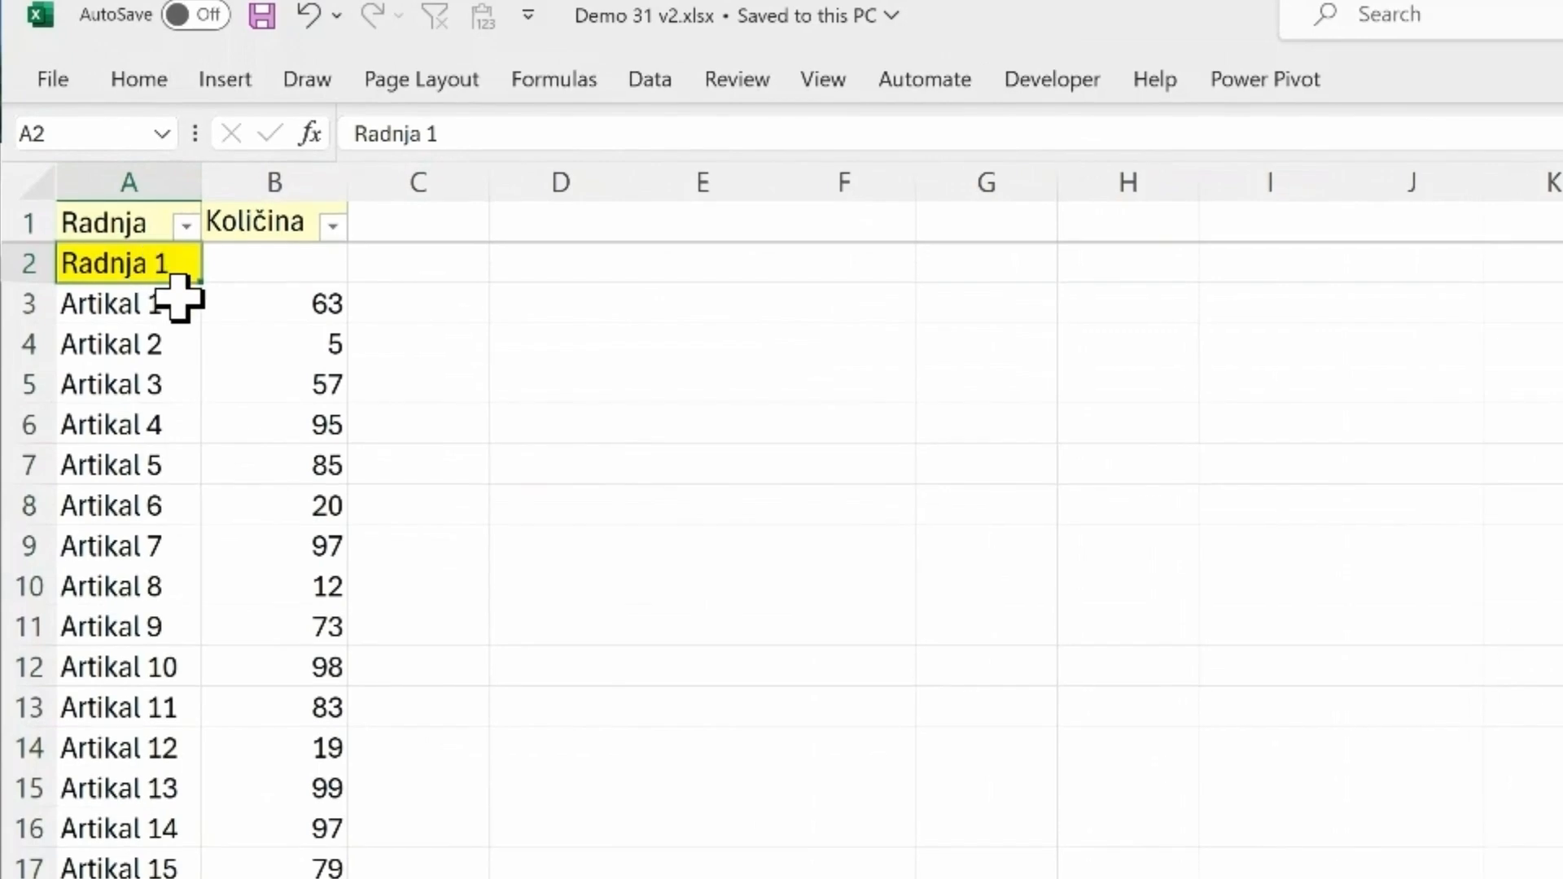
{"action": "left_click", "coordinate": [172, 288]}
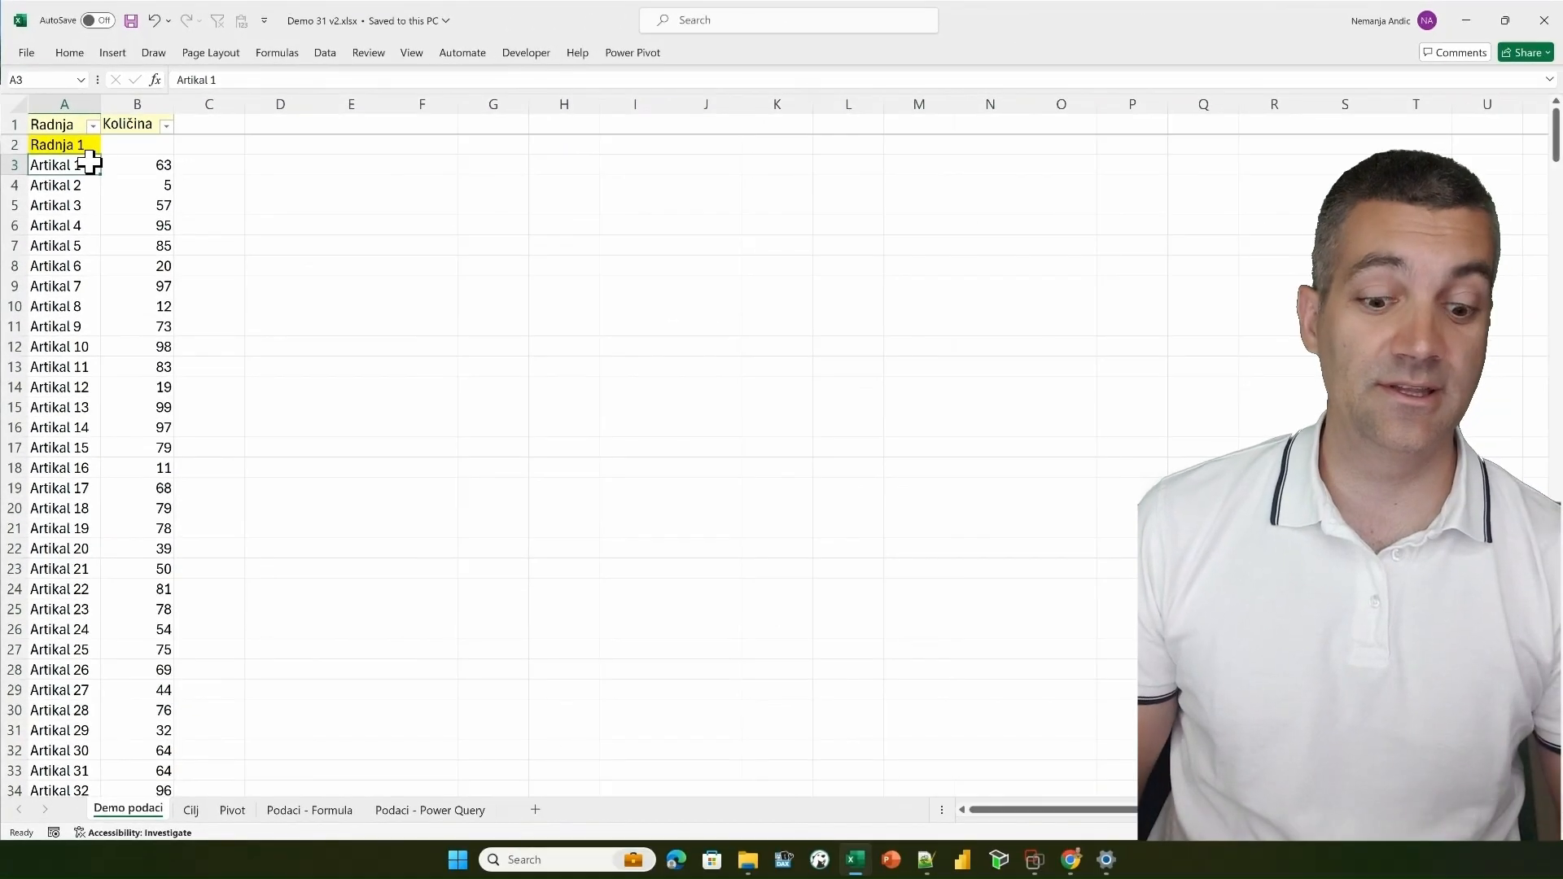
{"action": "left_click_drag", "start_coordinate": [1557, 138], "coordinate": [1556, 199]}
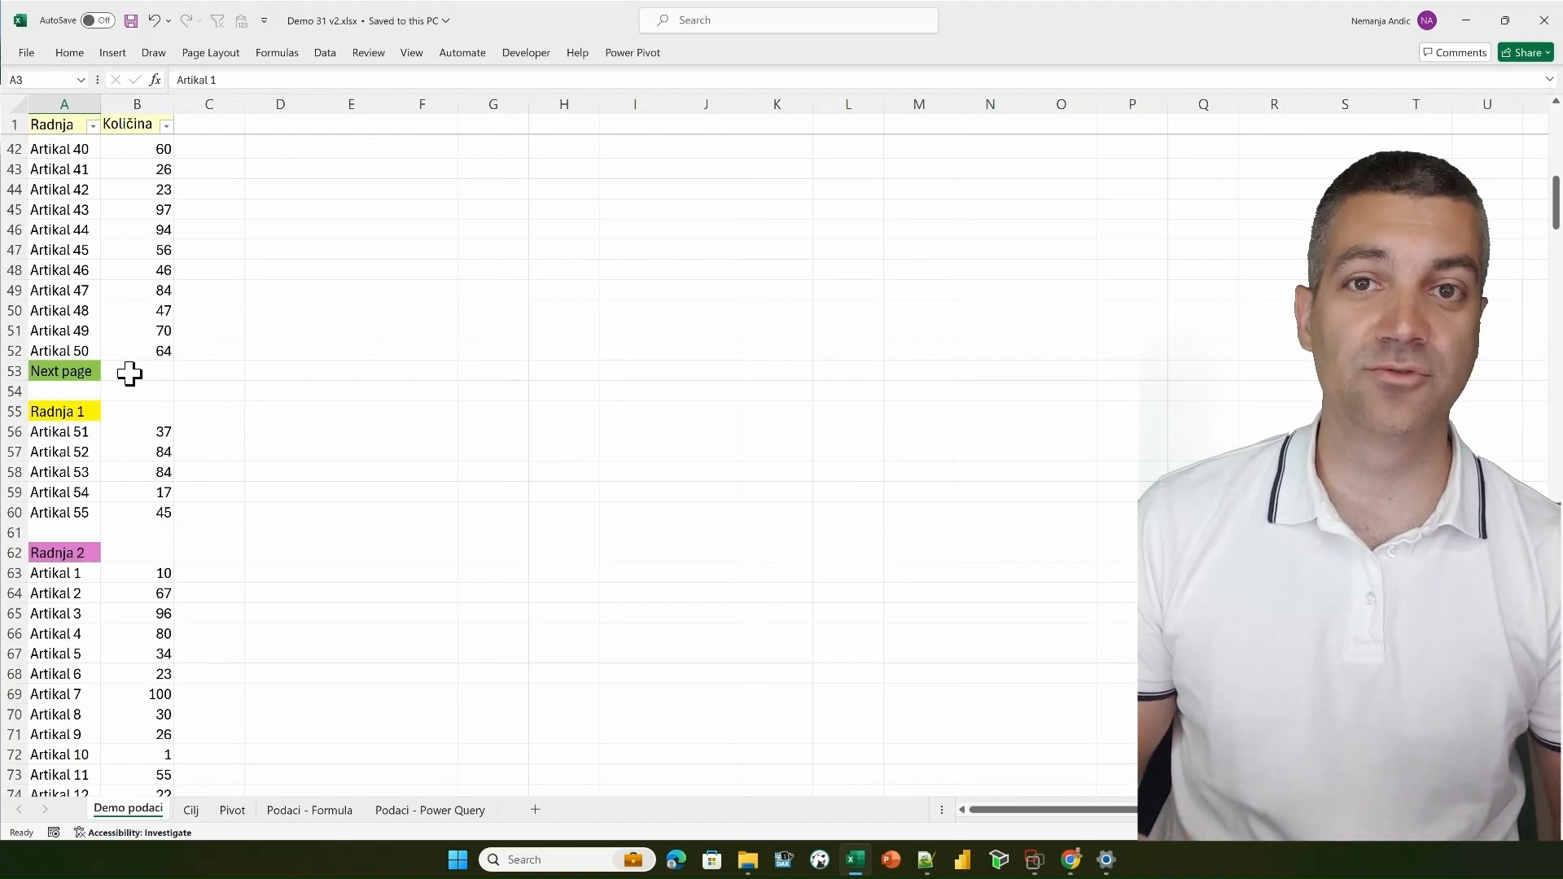
{"action": "left_click", "coordinate": [85, 393]}
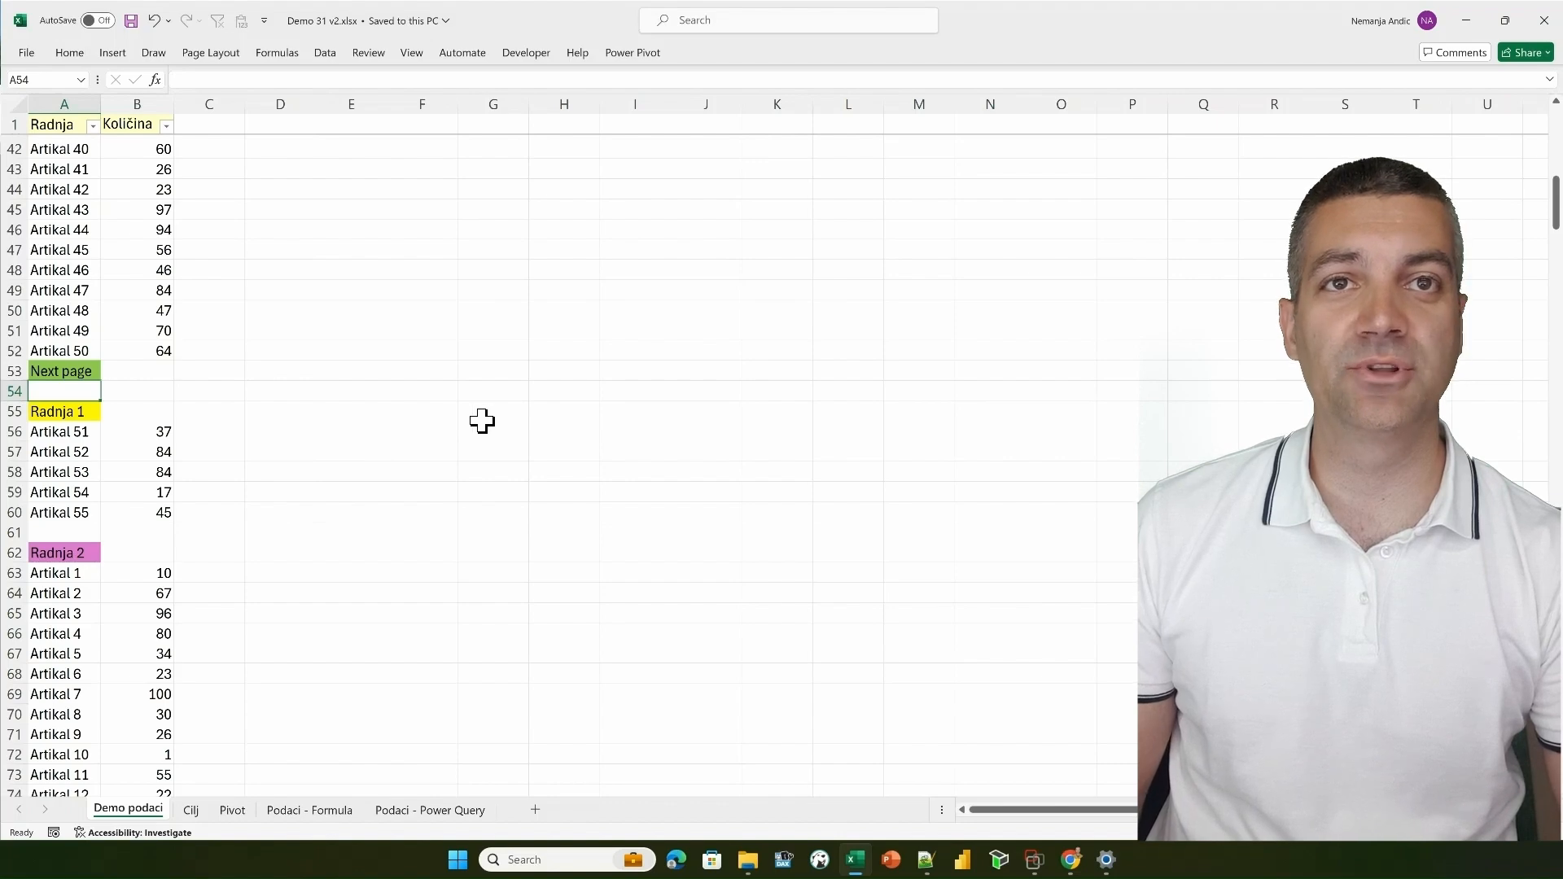
{"action": "left_click", "coordinate": [195, 810]}
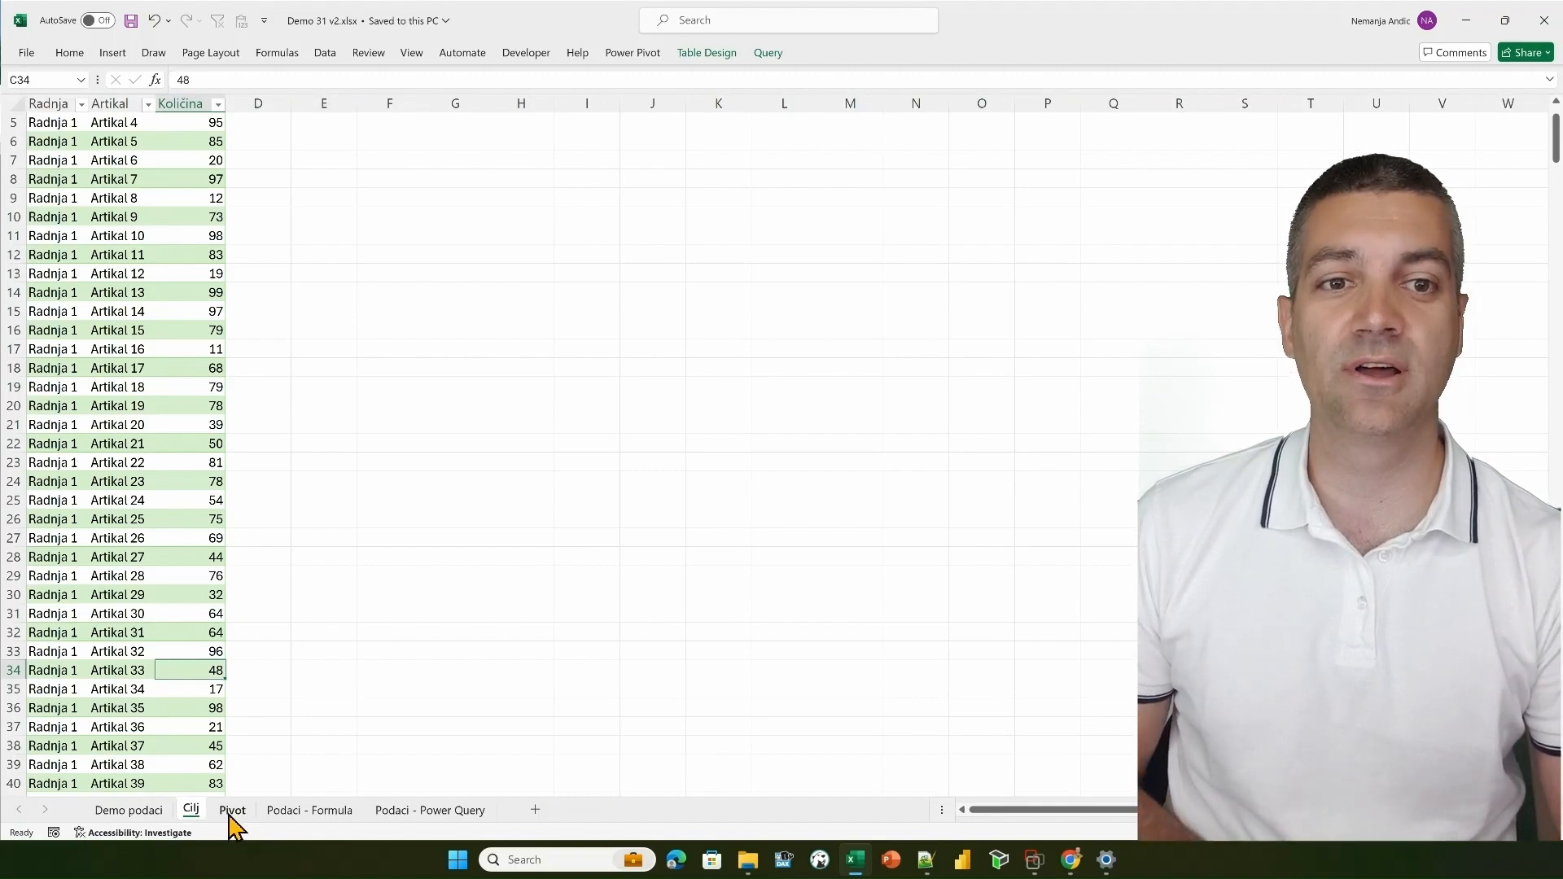
- Filter the Artikal field of the pivot table on the Pivot sheet to Artikal 3 only
{"action": "left_click", "coordinate": [232, 812]}
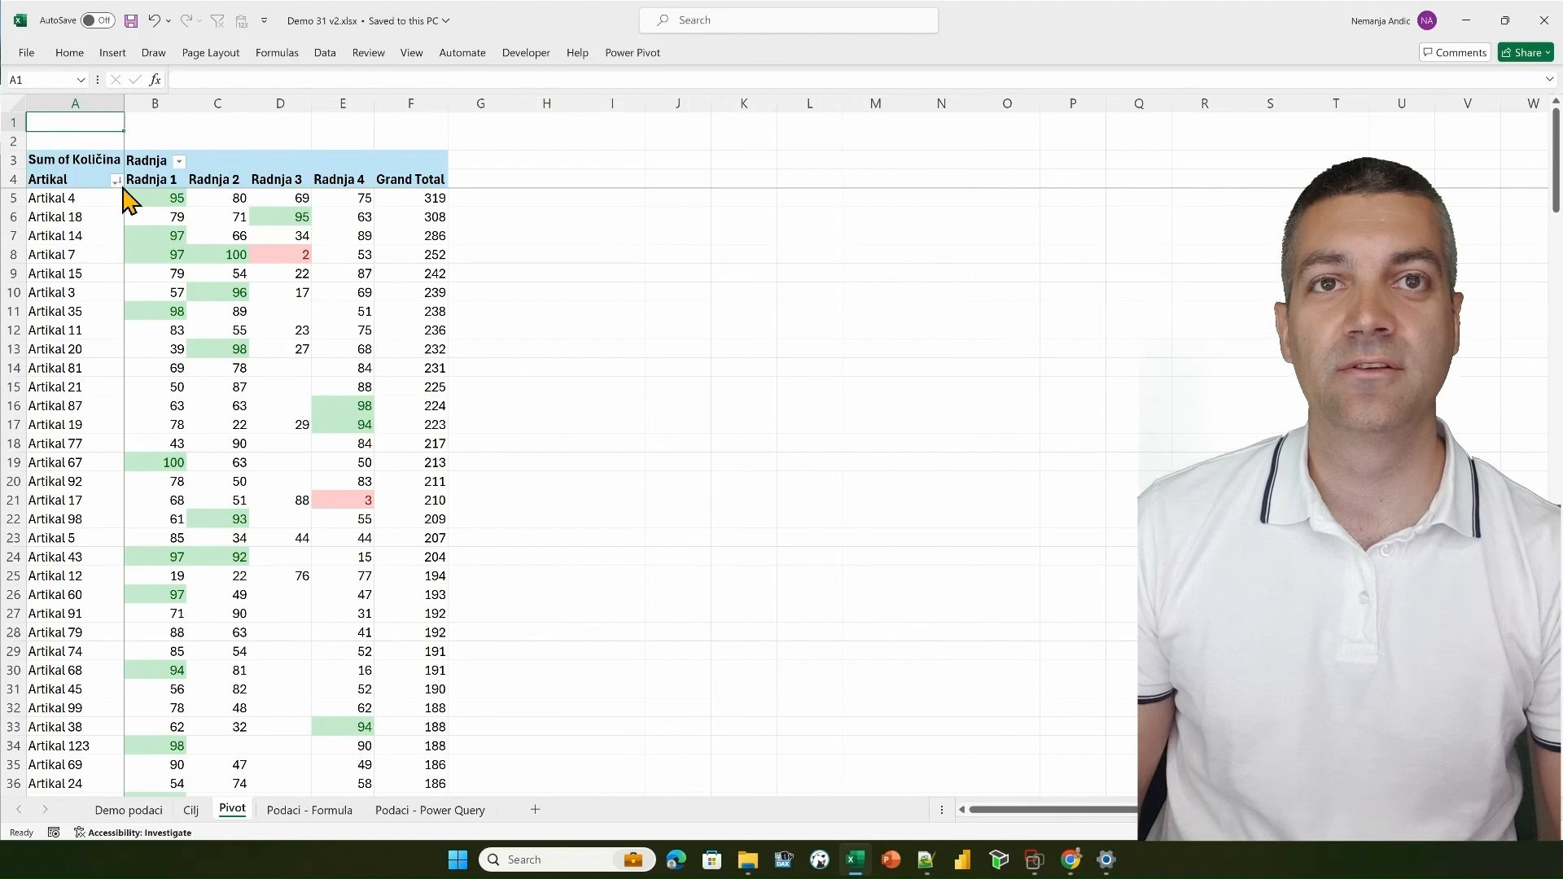
{"action": "left_click", "coordinate": [116, 179]}
{"action": "left_click", "coordinate": [114, 346]}
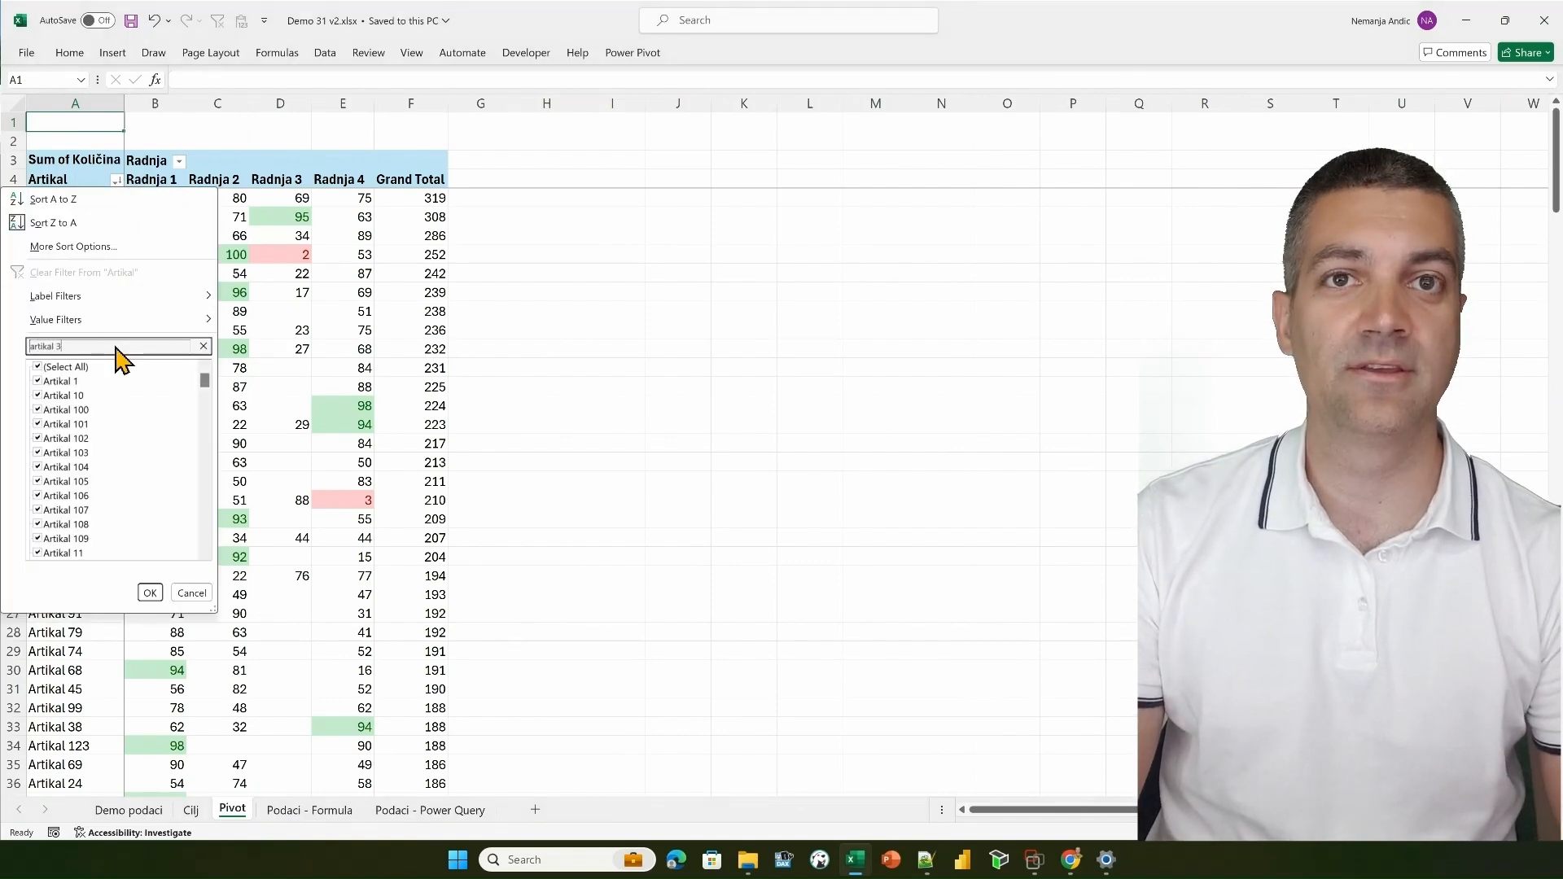
{"action": "type", "text": "artikal 3"}
{"action": "left_click", "coordinate": [37, 367]}
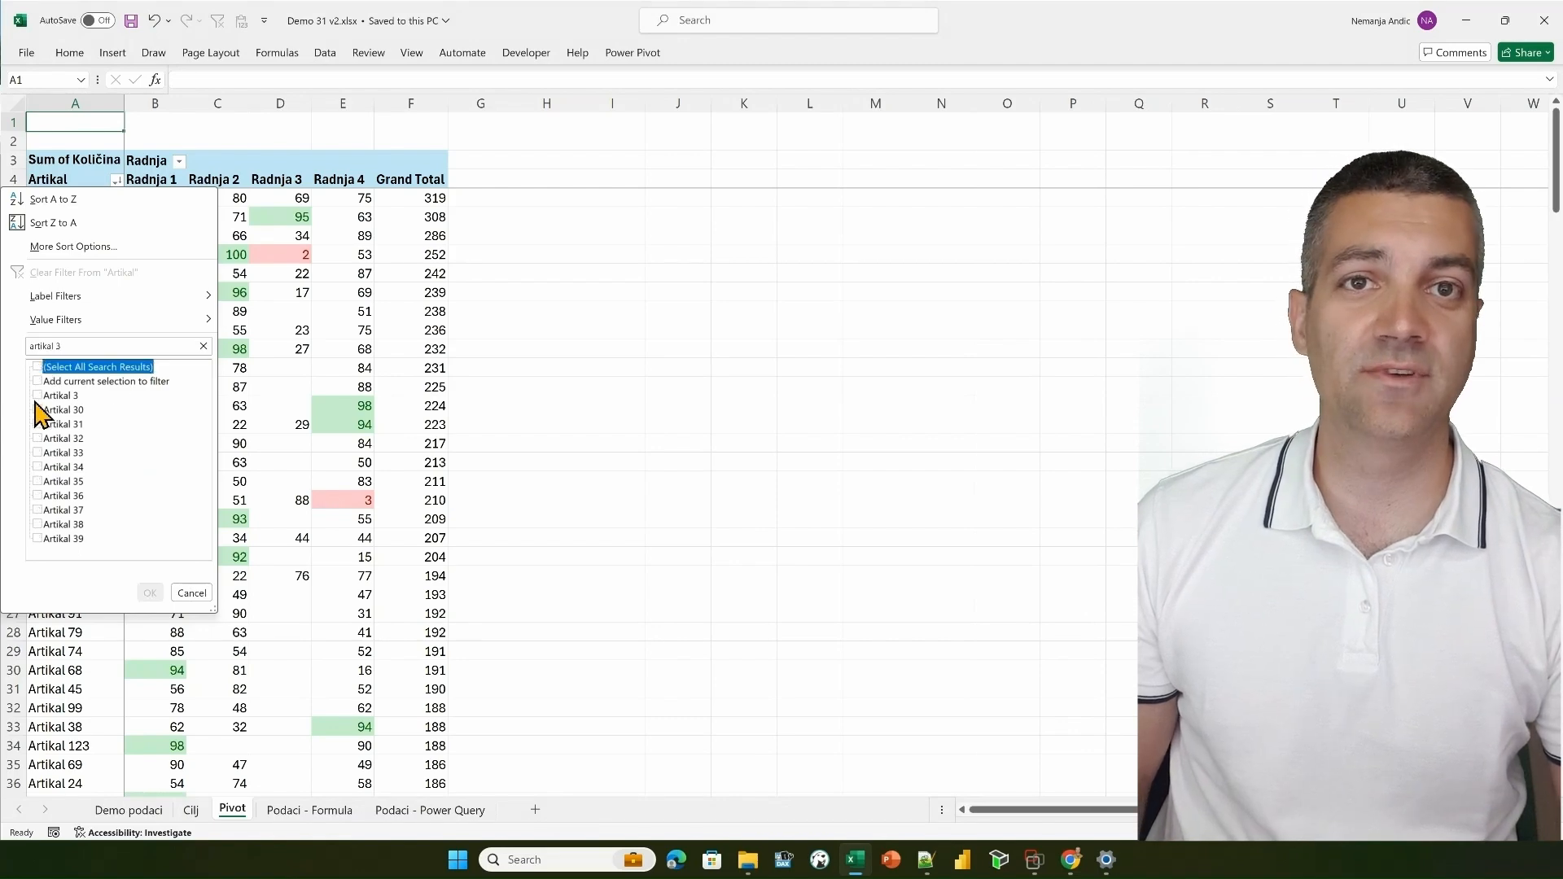
{"action": "left_click", "coordinate": [38, 396]}
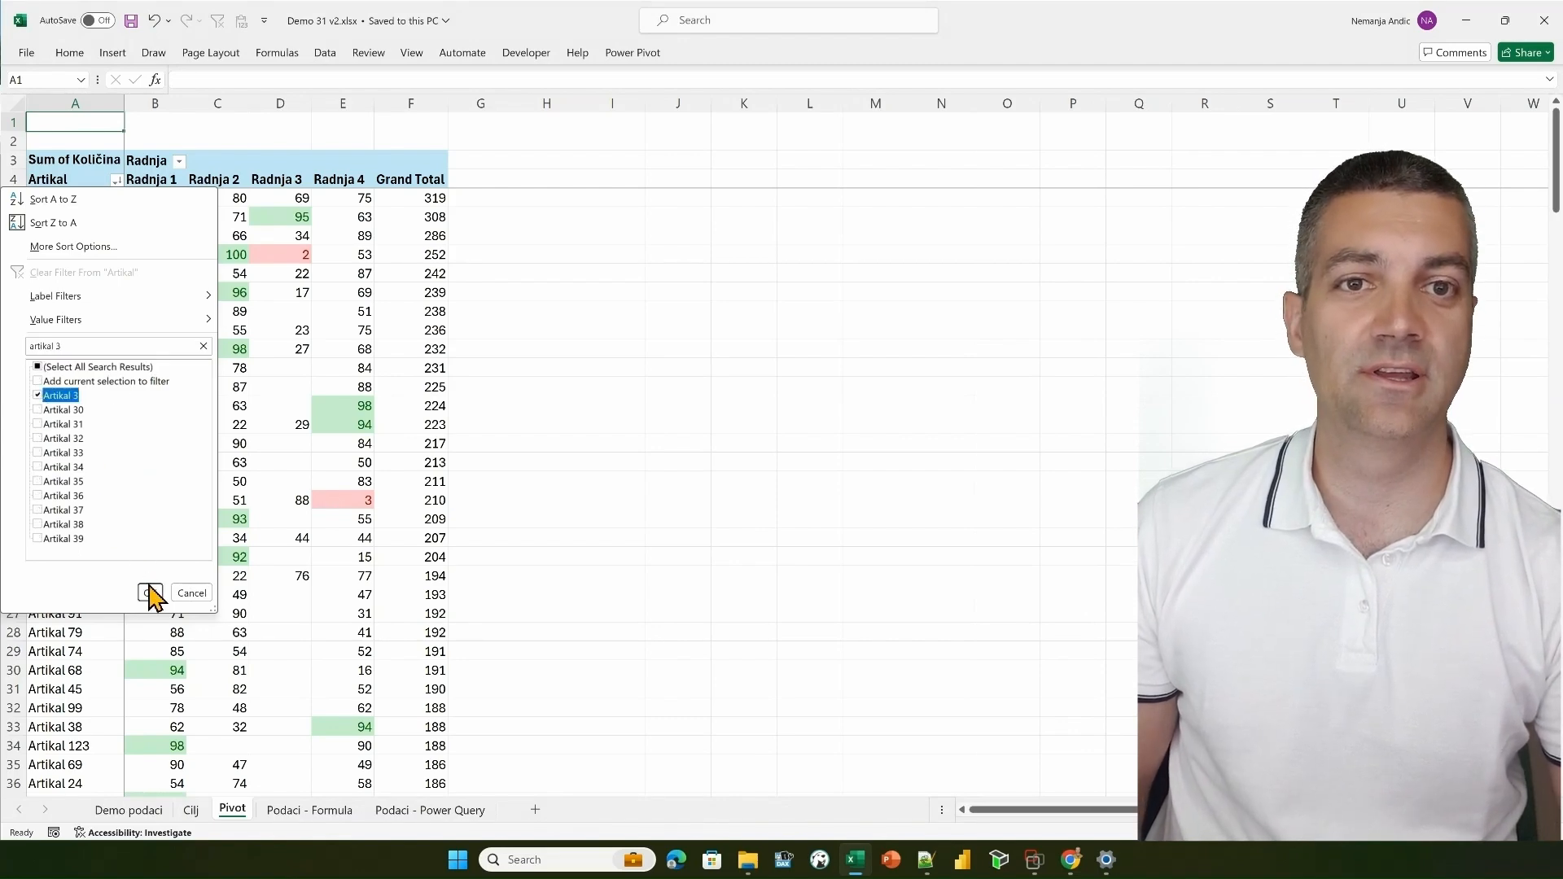
{"action": "left_click", "coordinate": [149, 593]}
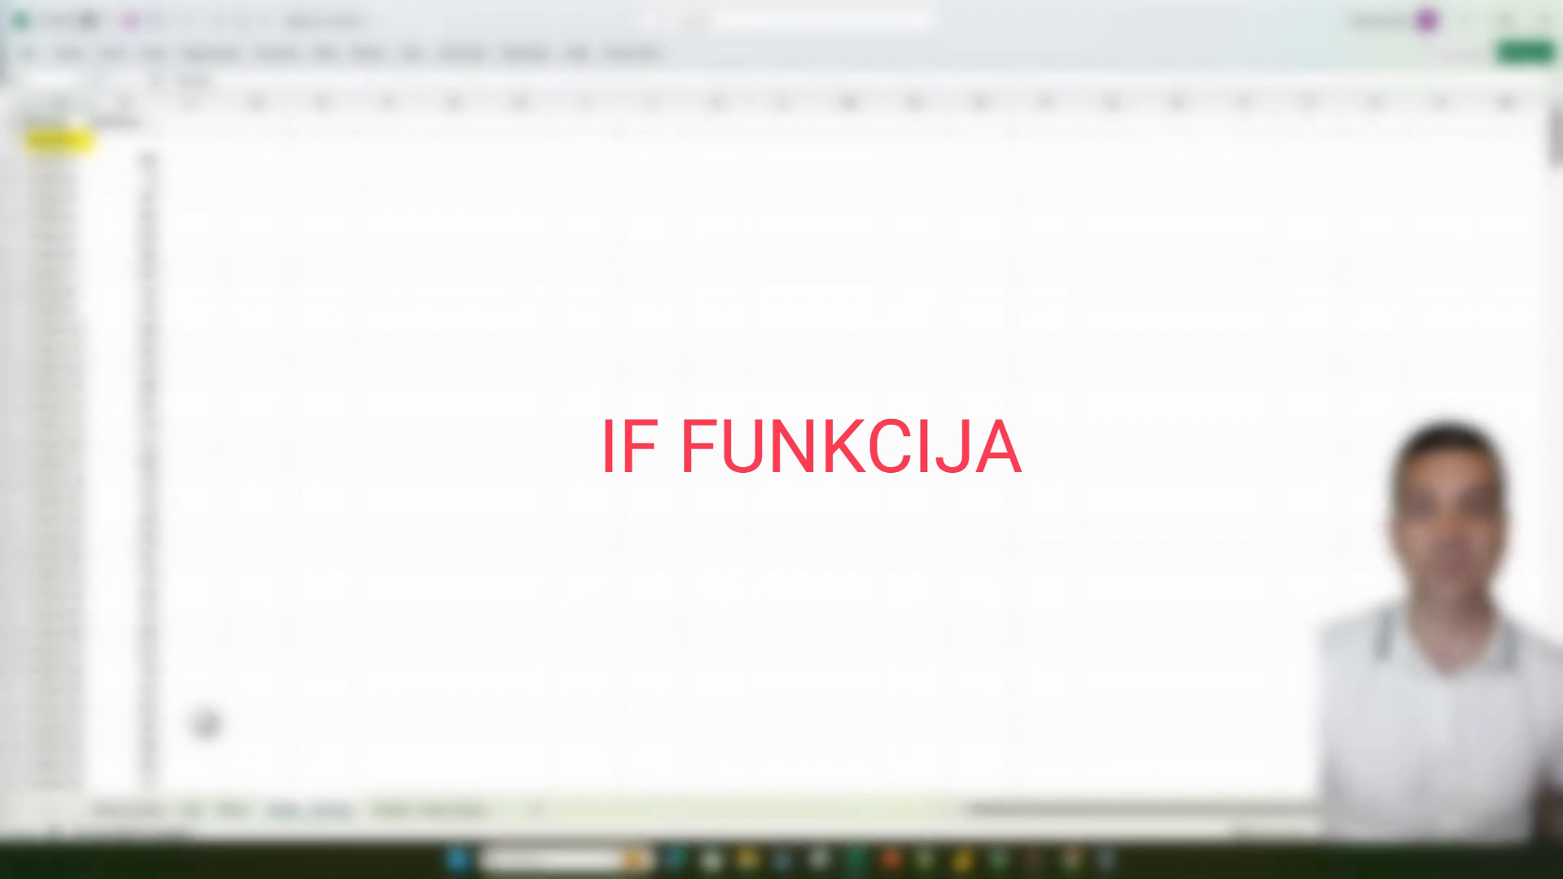
- Enter the formula =IF(LEFT(A2,6)="Radnja",A2,C1) in cell C2 of the Podaci - Formula sheet
{"action": "type", "text": "=IF("}
{"action": "type", "text": "left"}
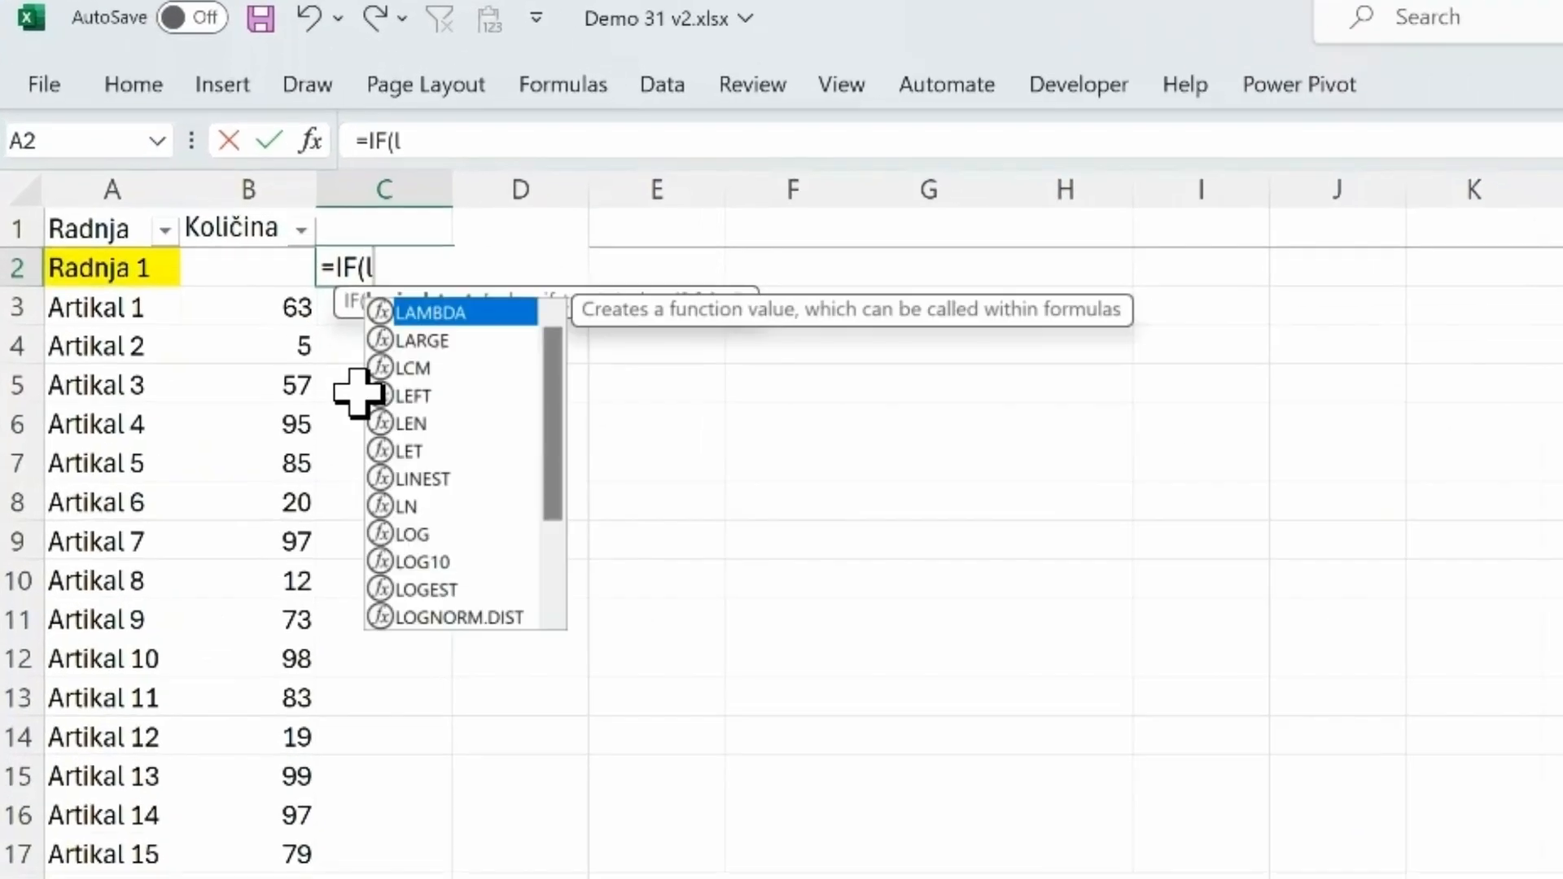
{"action": "key", "text": "Tab"}
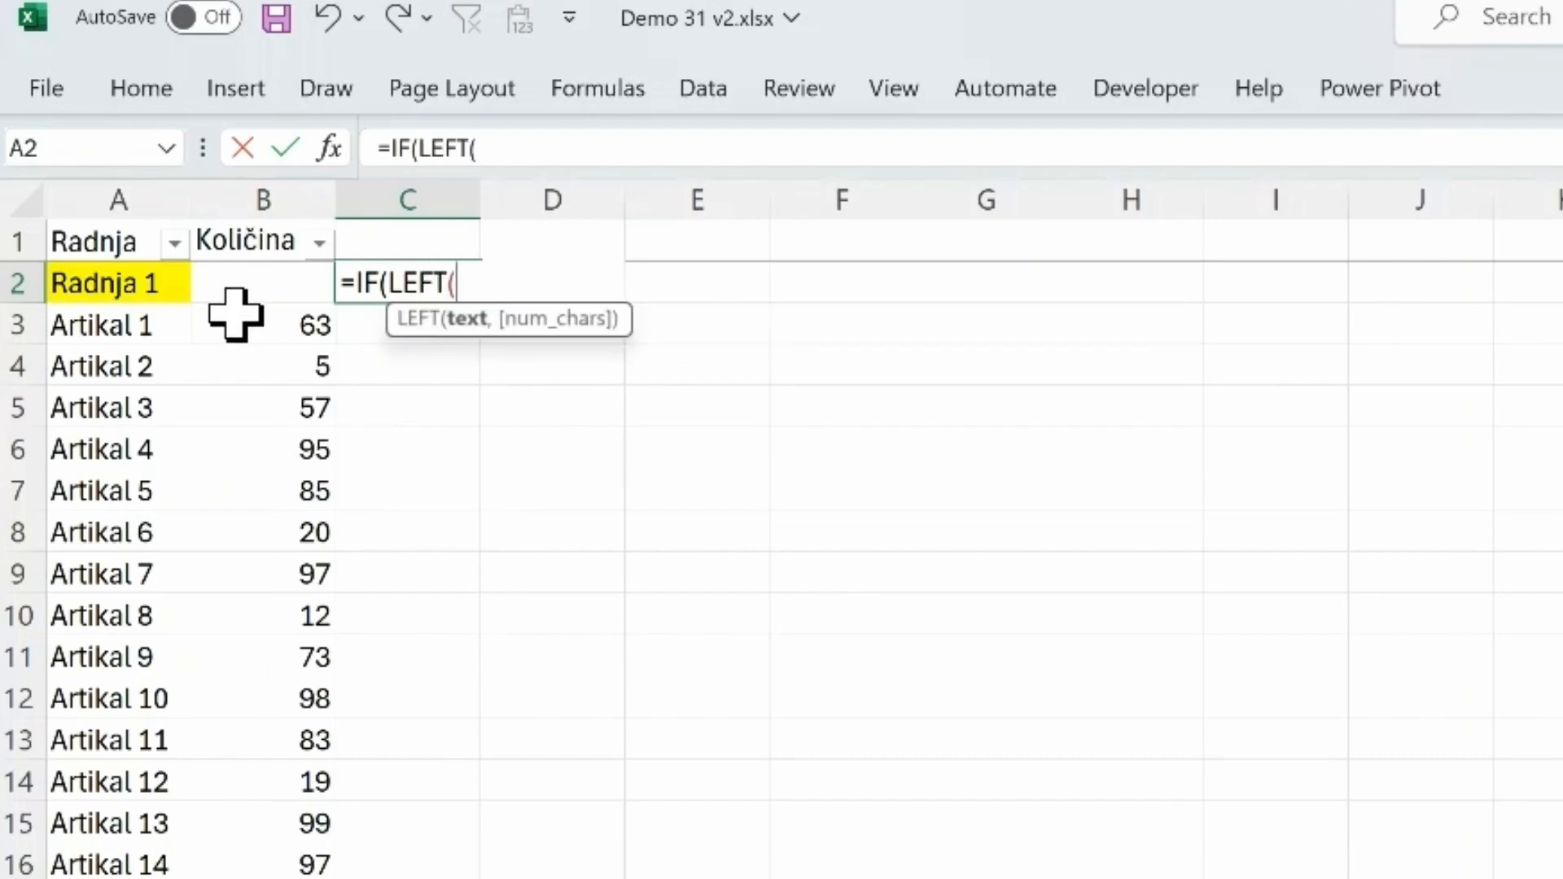
{"action": "left_click", "coordinate": [120, 277]}
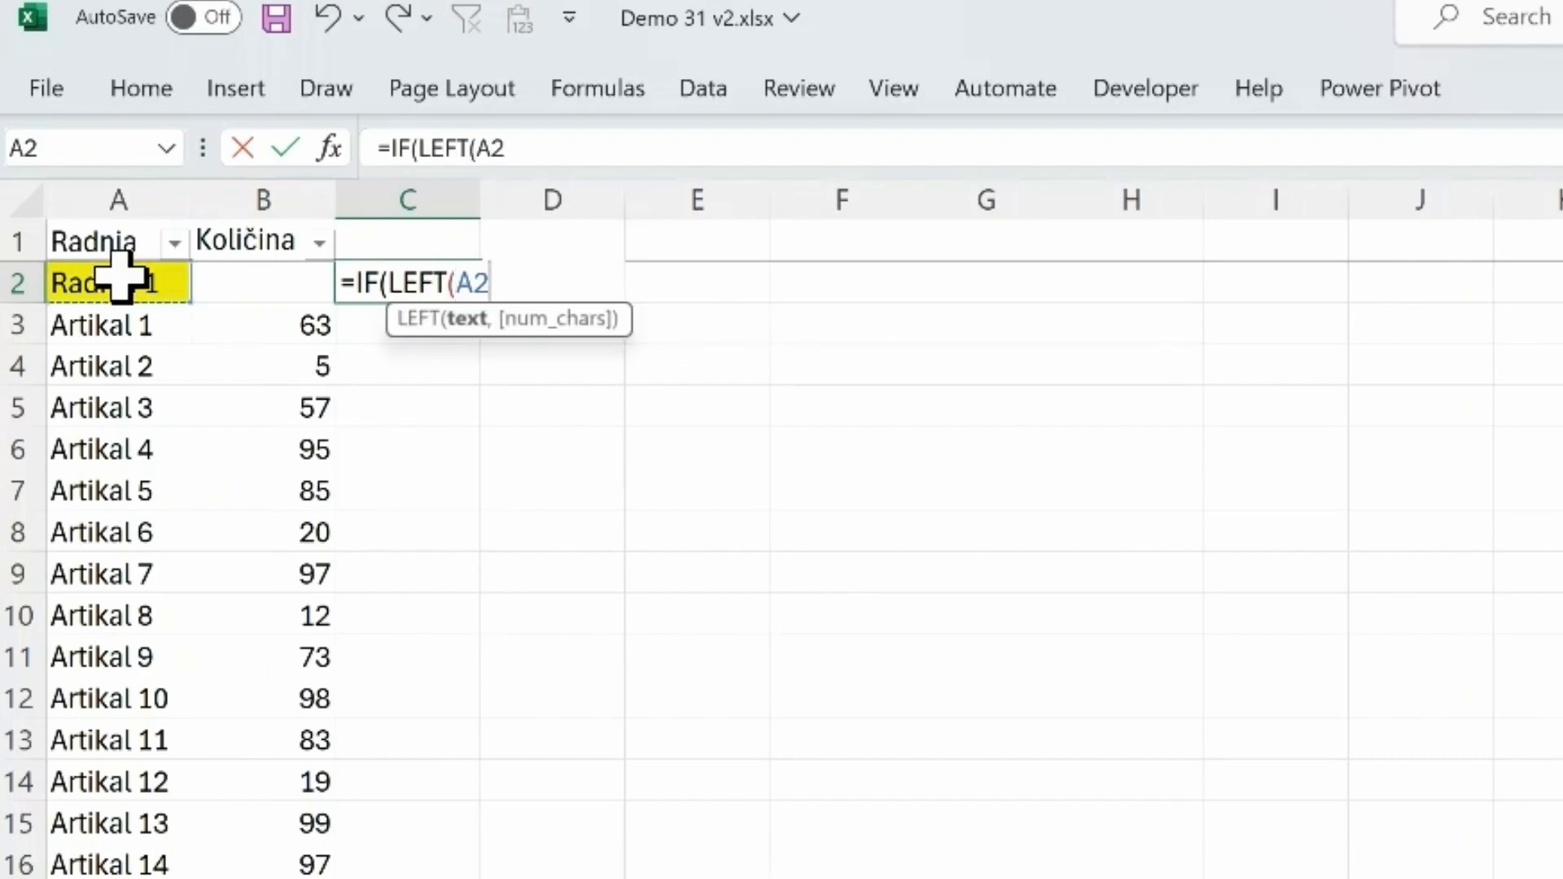
{"action": "type", "text": ",6)"}
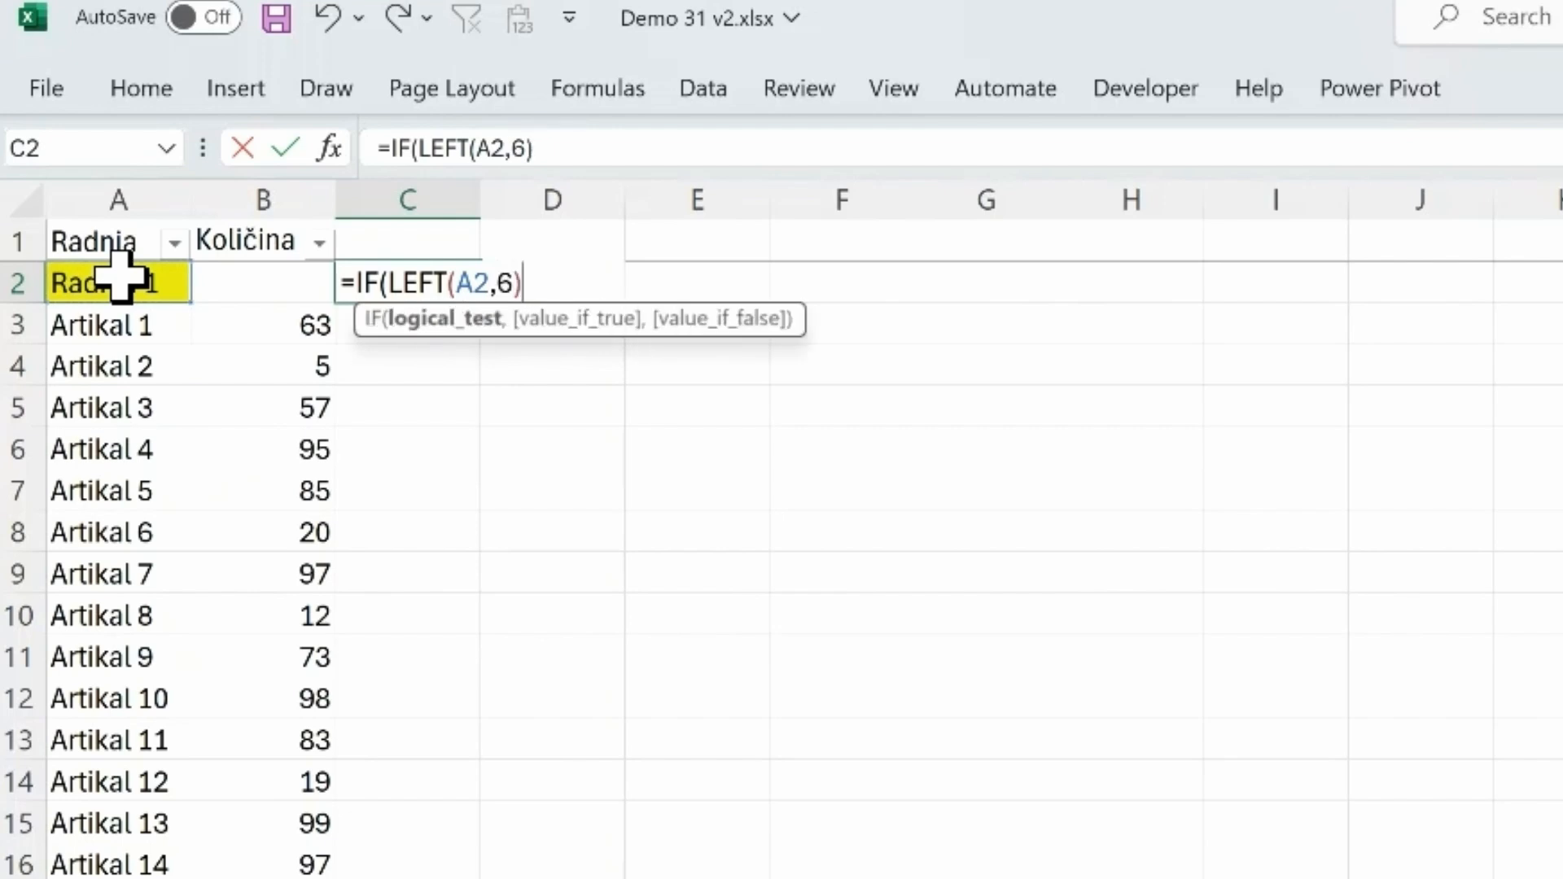
{"action": "type", "text": "=\"Radnja"}
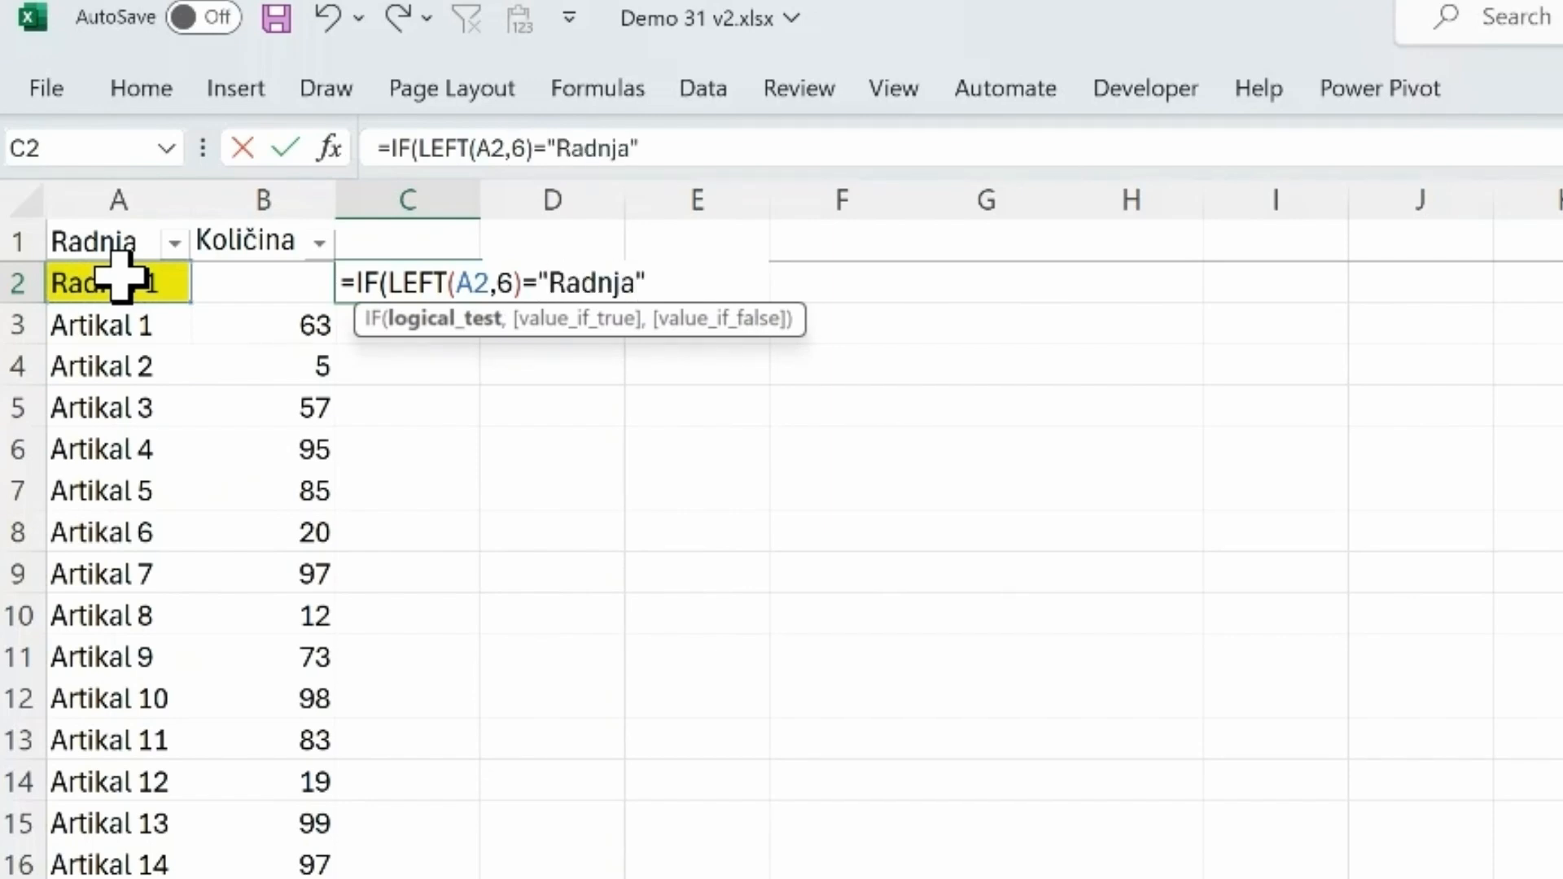
{"action": "type", "text": "\","}
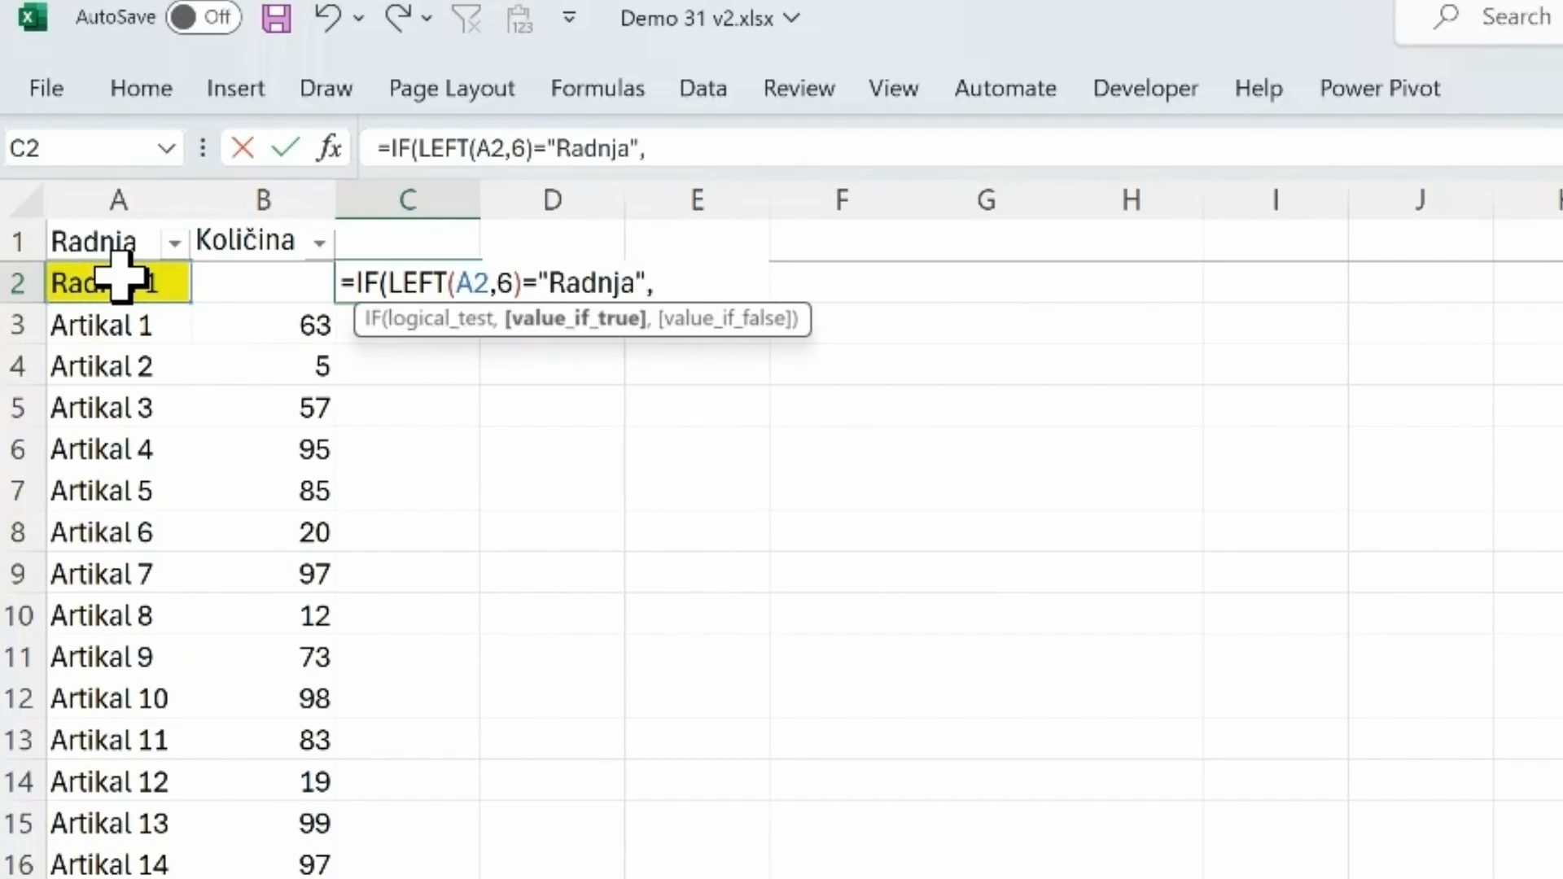
{"action": "left_click", "coordinate": [128, 284]}
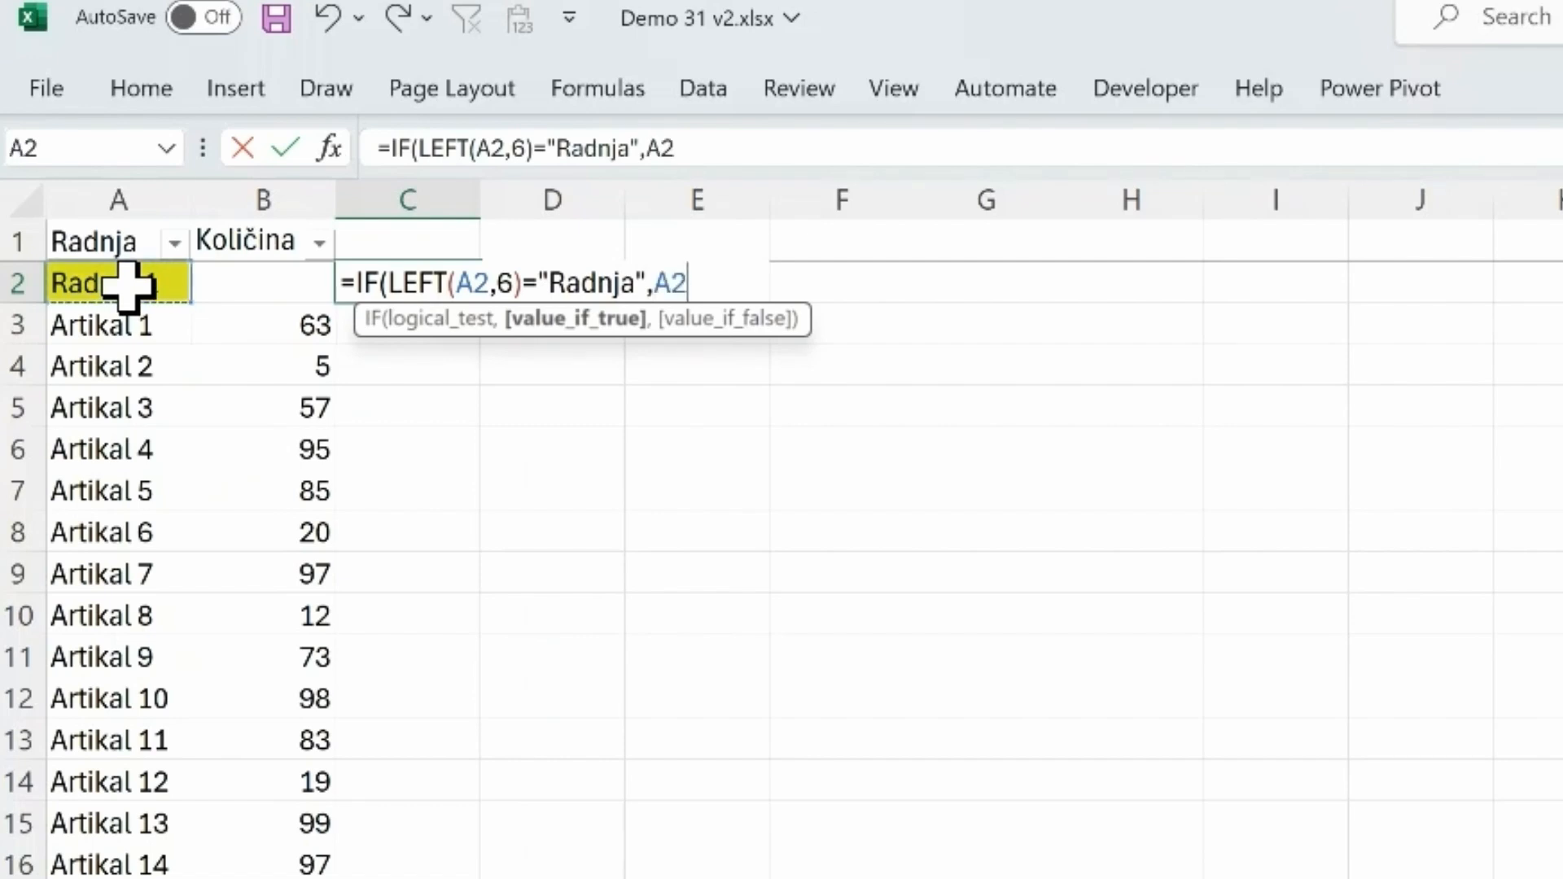
{"action": "type", "text": ","}
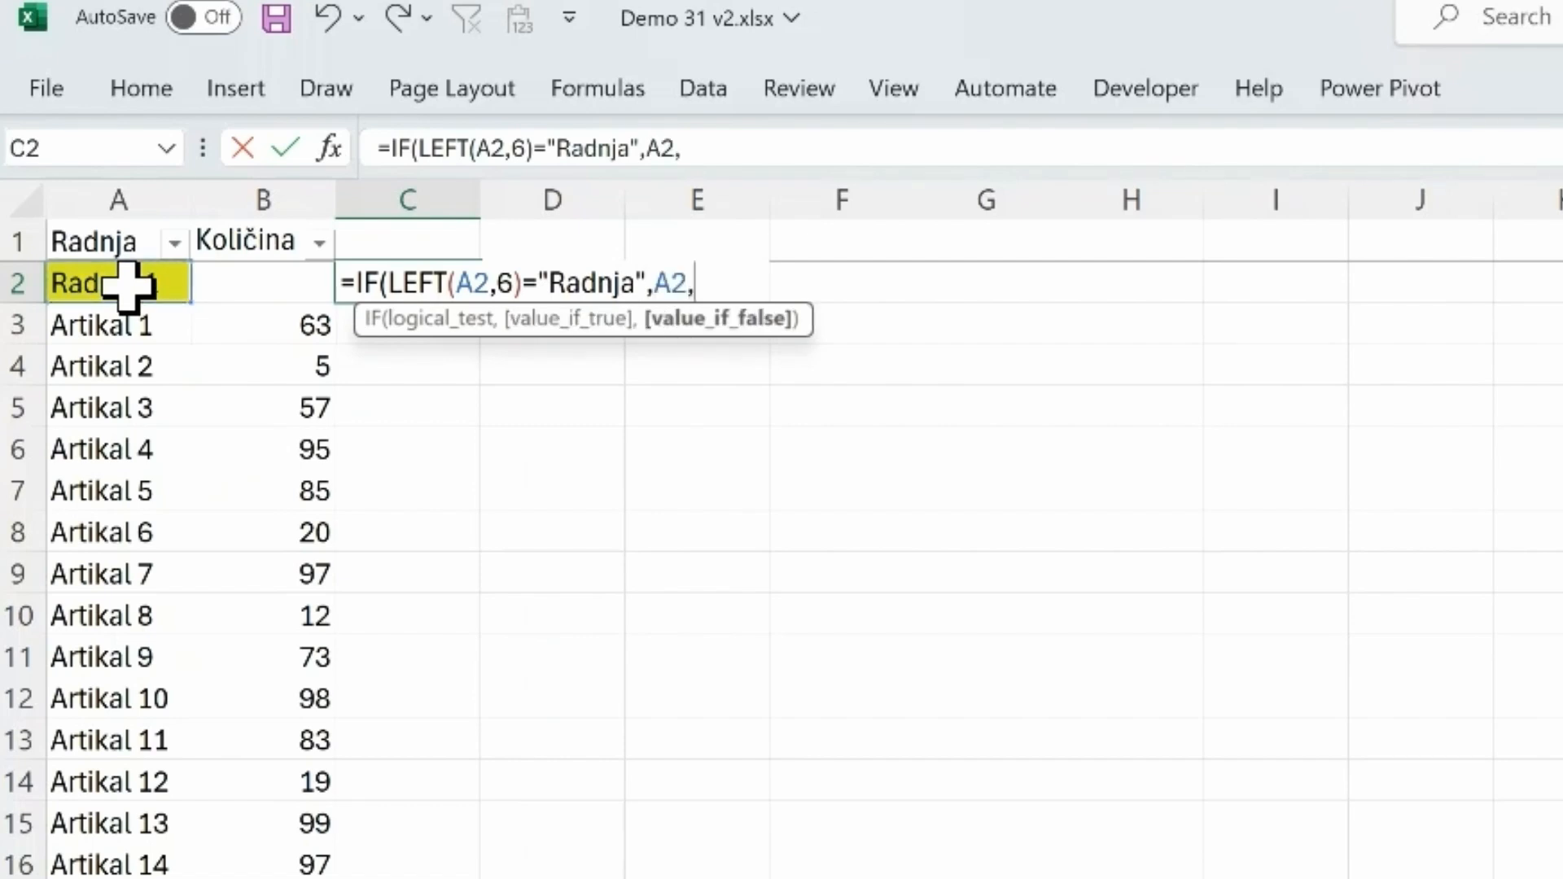
{"action": "left_click", "coordinate": [409, 244]}
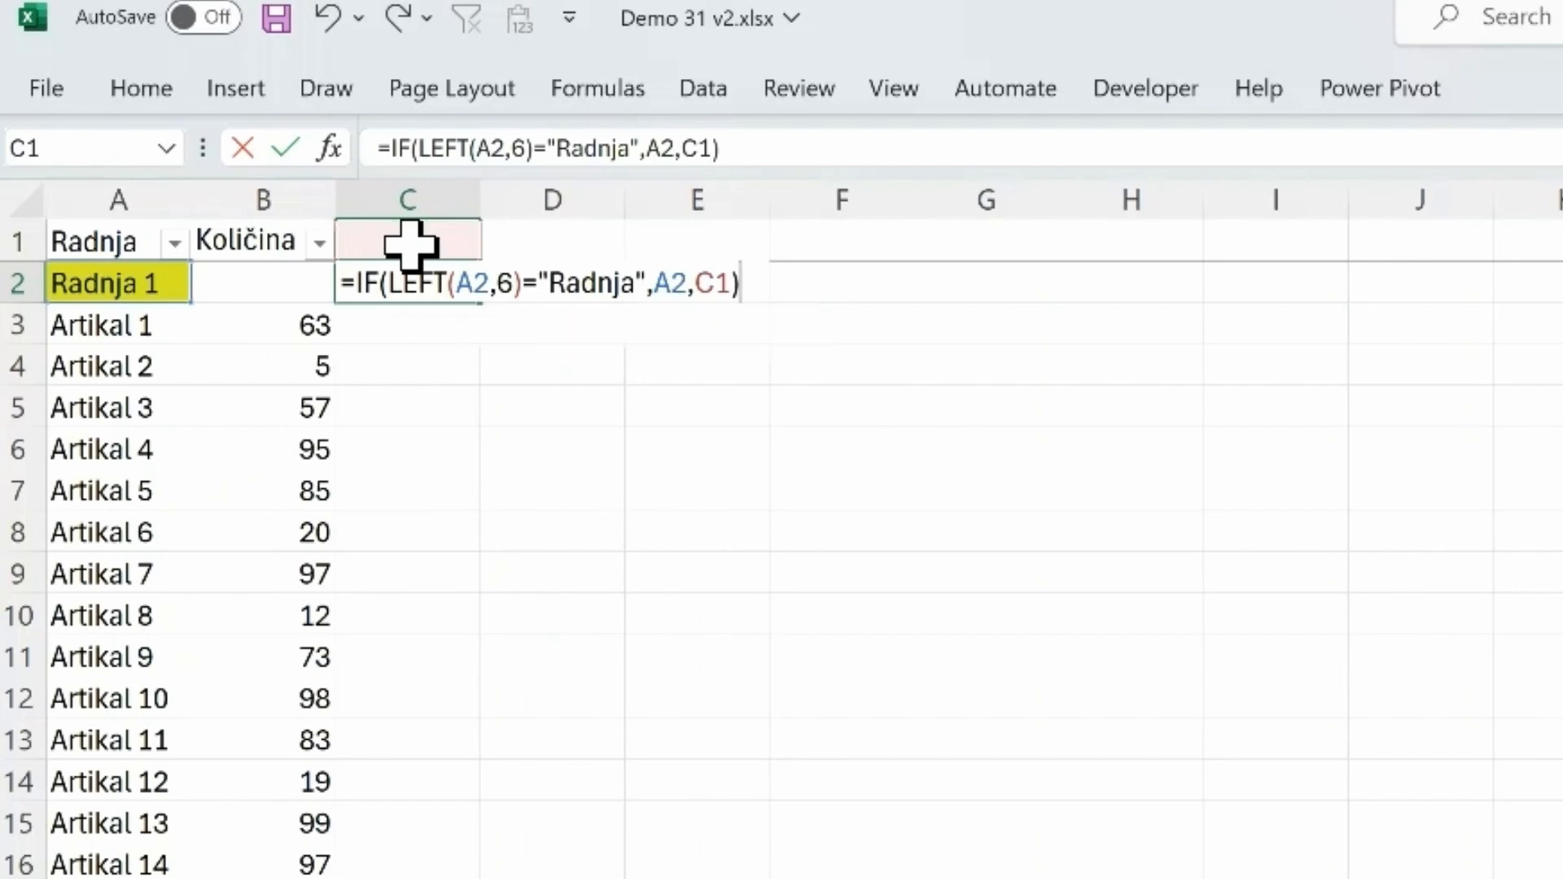
{"action": "key", "text": "Return"}
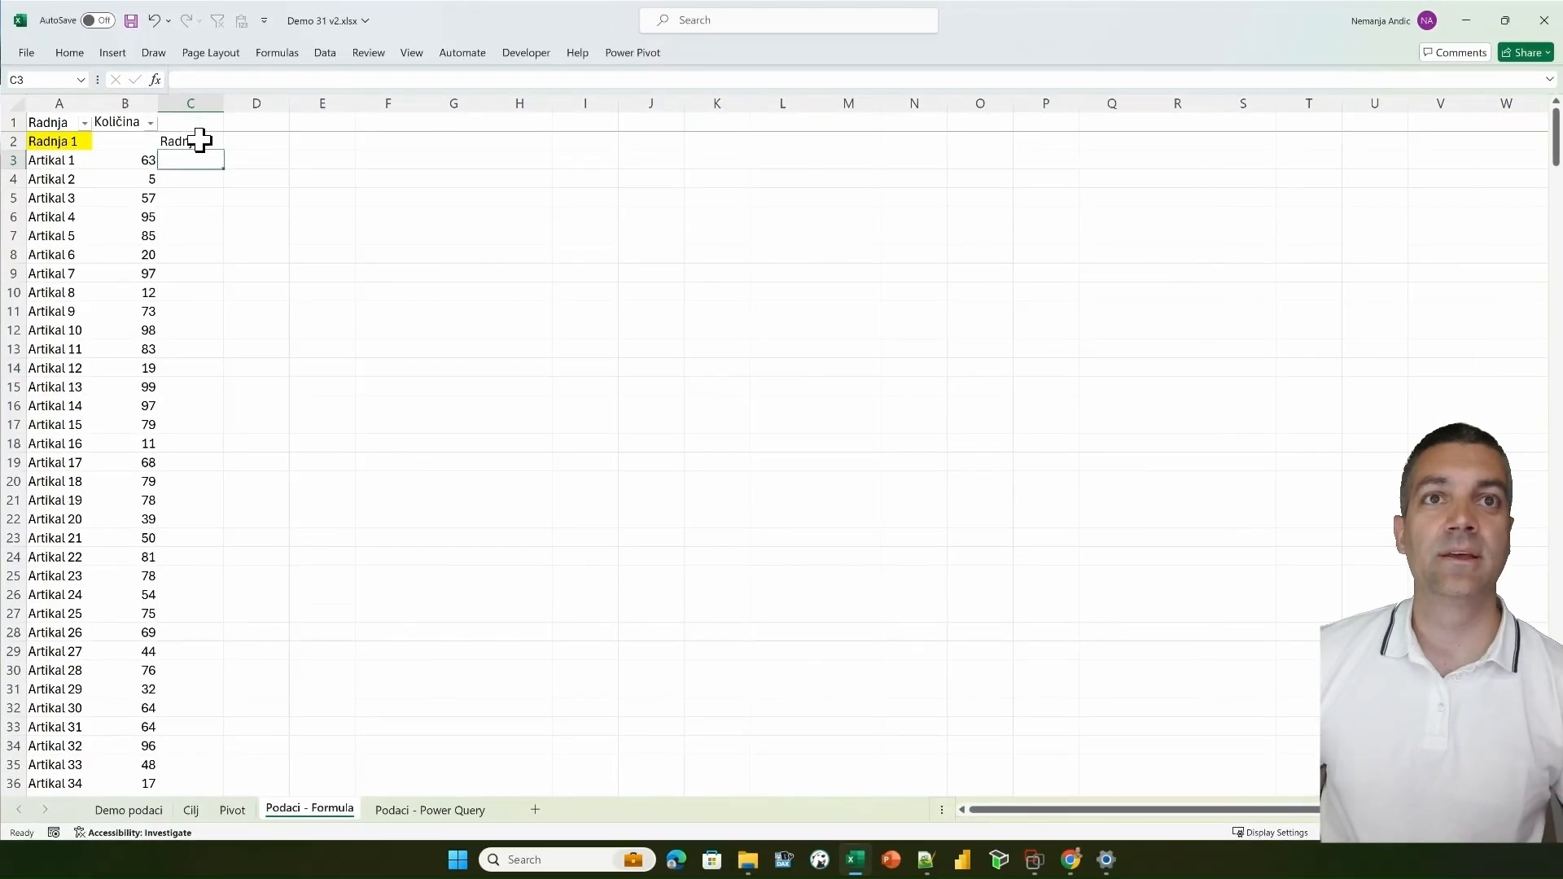
- Fill the C2 formula down column C through row 64 and check it around the Next page and Radnja 2 rows
{"action": "left_click", "coordinate": [199, 142]}
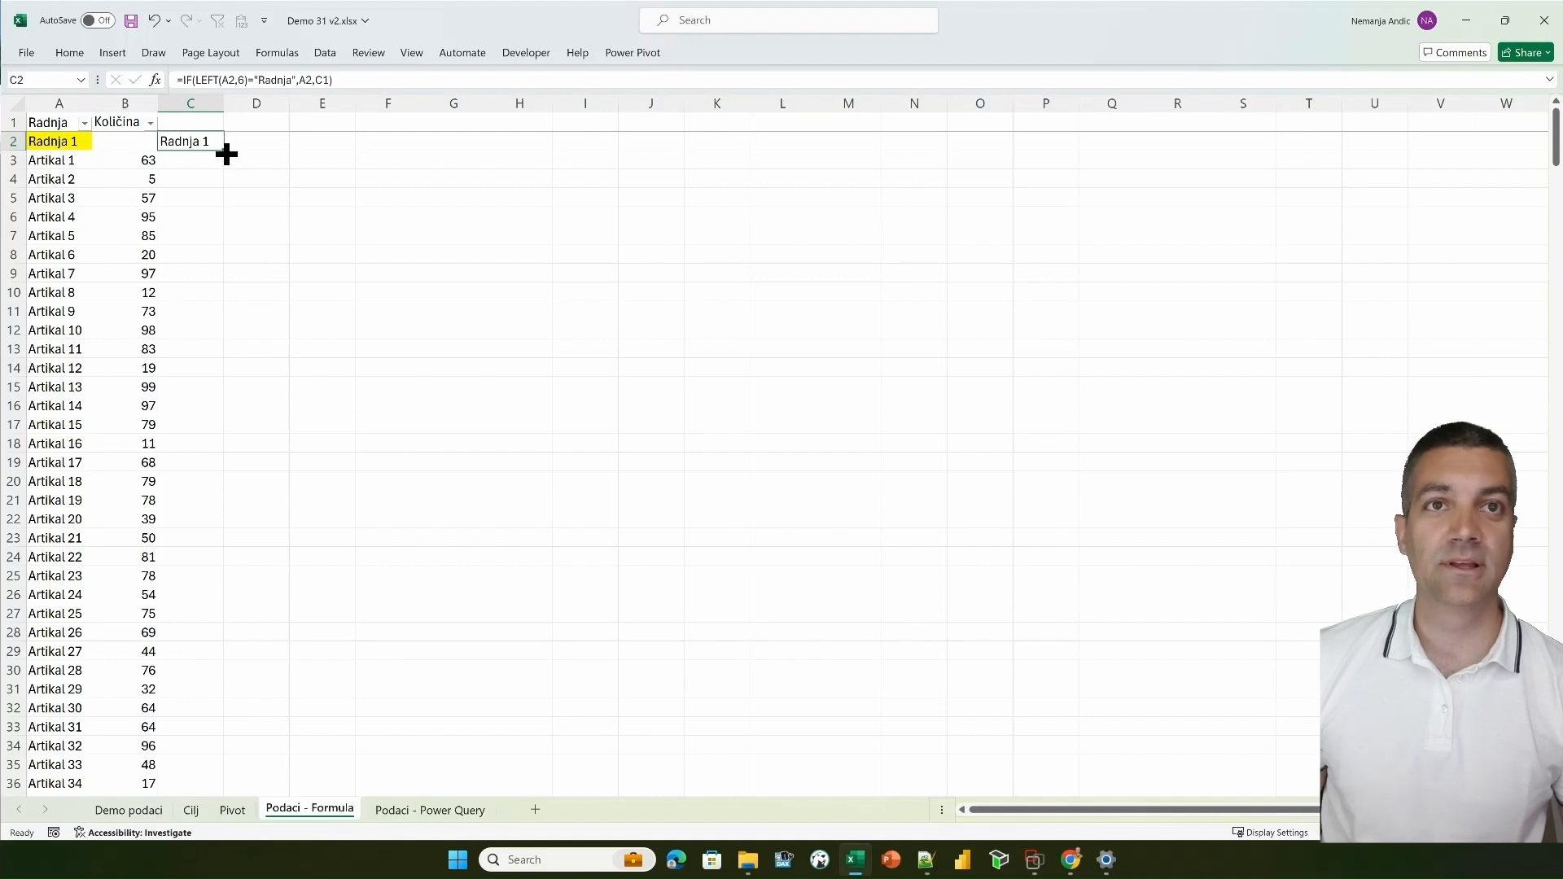
{"action": "left_click_drag", "start_coordinate": [225, 152], "coordinate": [223, 177]}
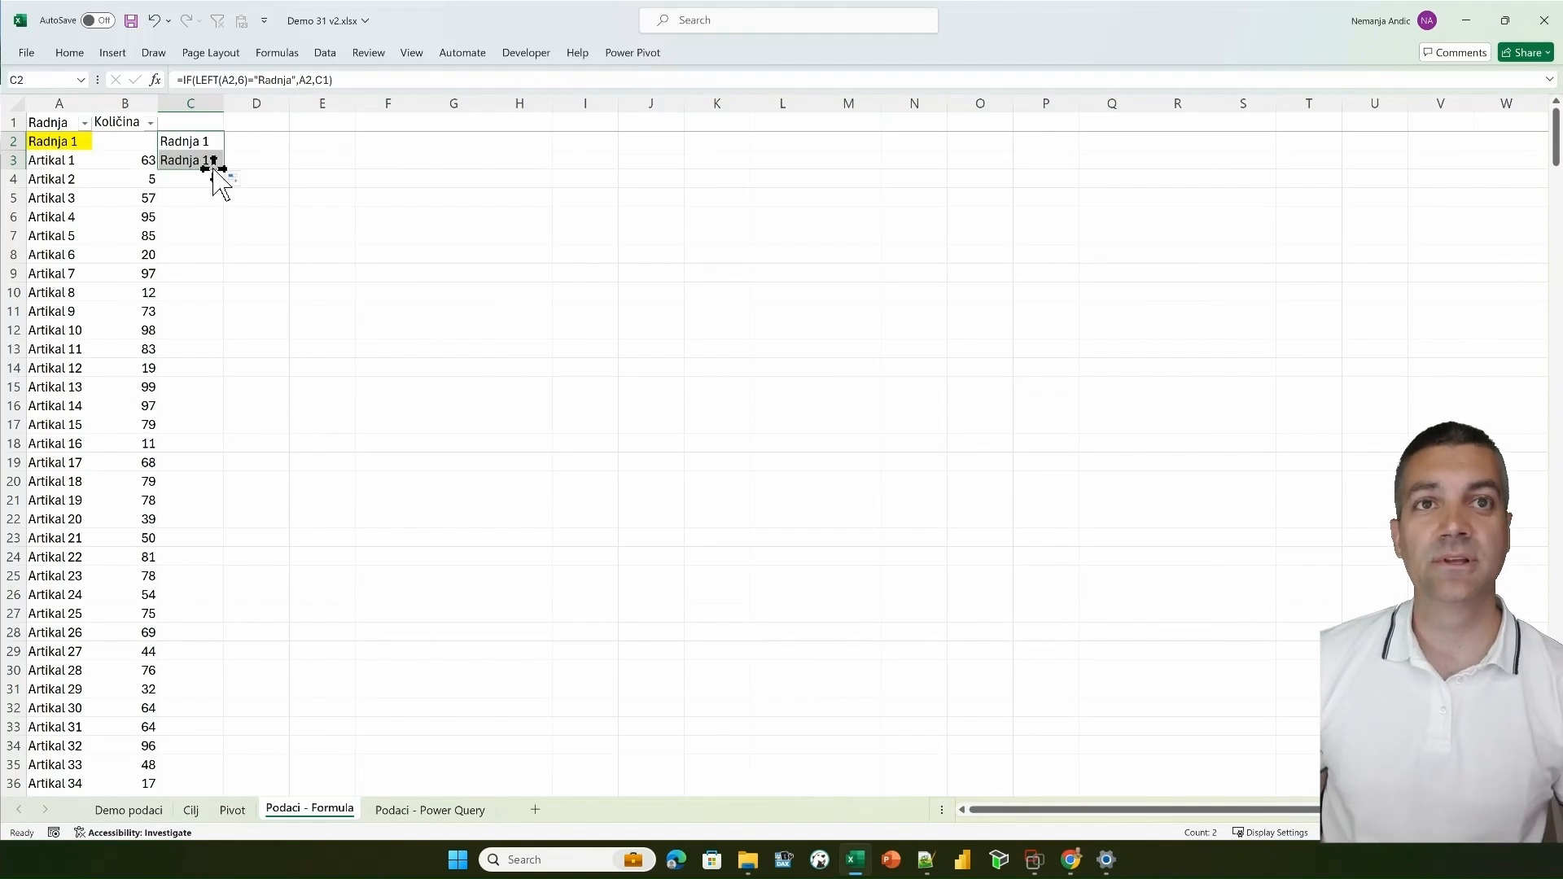
{"action": "left_click", "coordinate": [195, 161]}
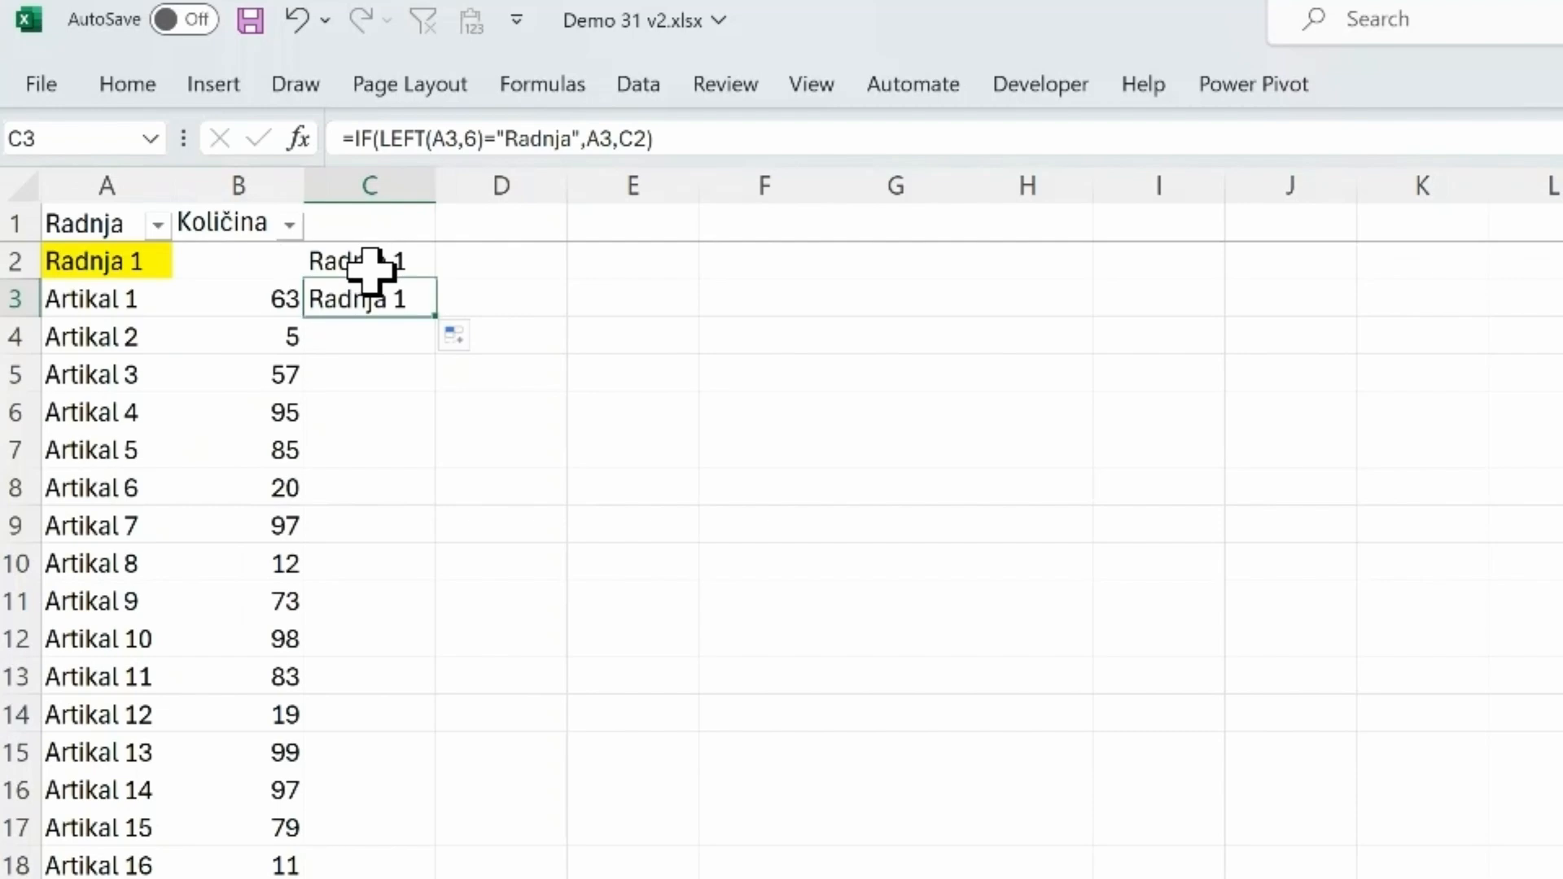
{"action": "left_click_drag", "start_coordinate": [437, 317], "coordinate": [493, 849]}
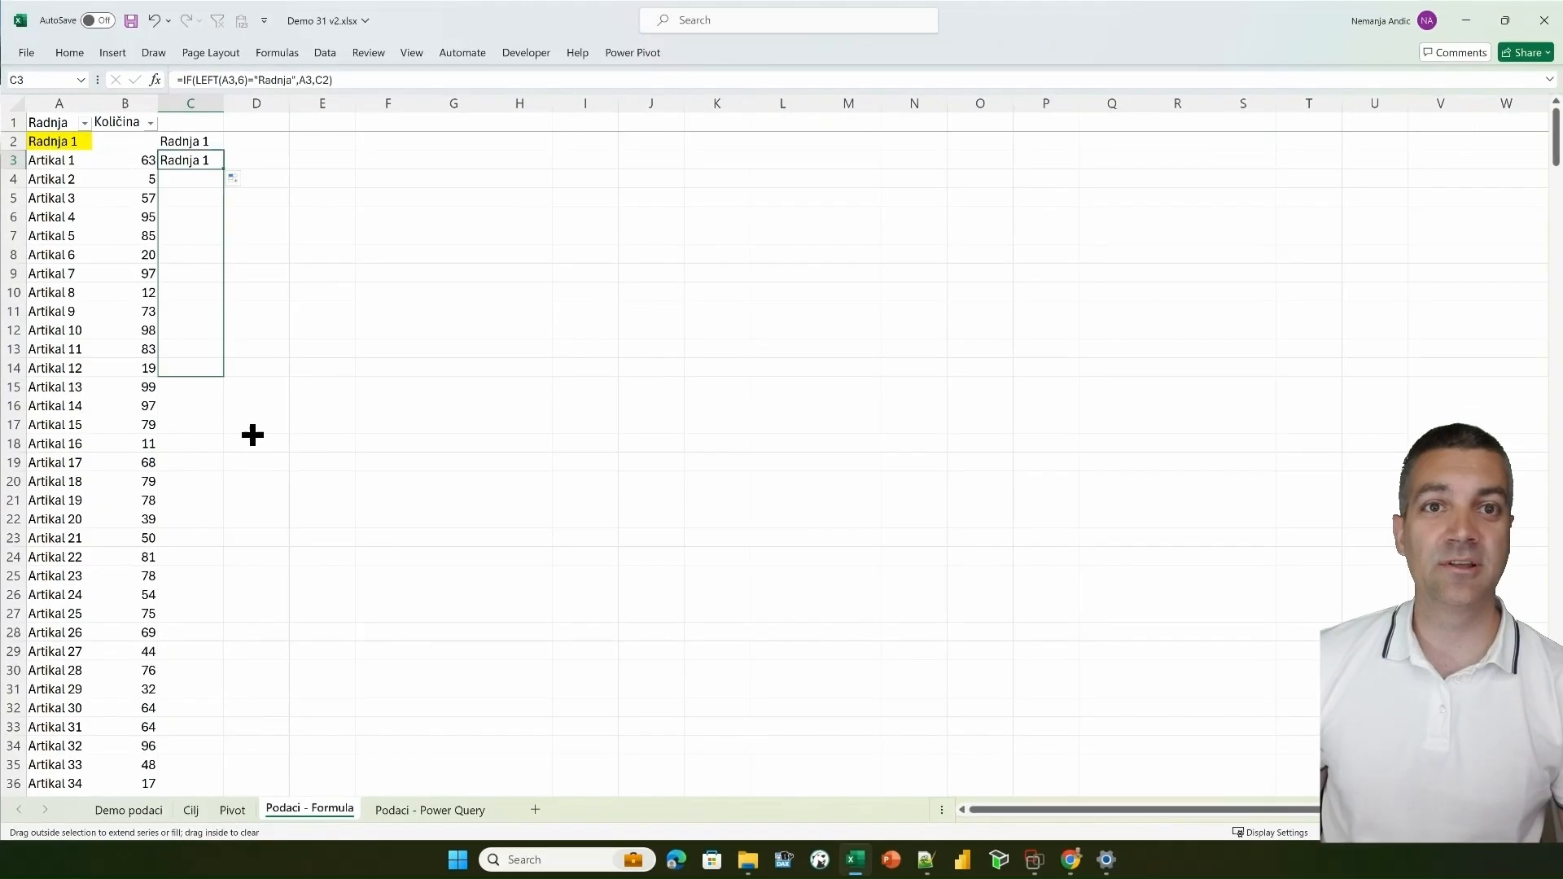
{"action": "left_click_drag", "start_coordinate": [253, 434], "coordinate": [204, 673]}
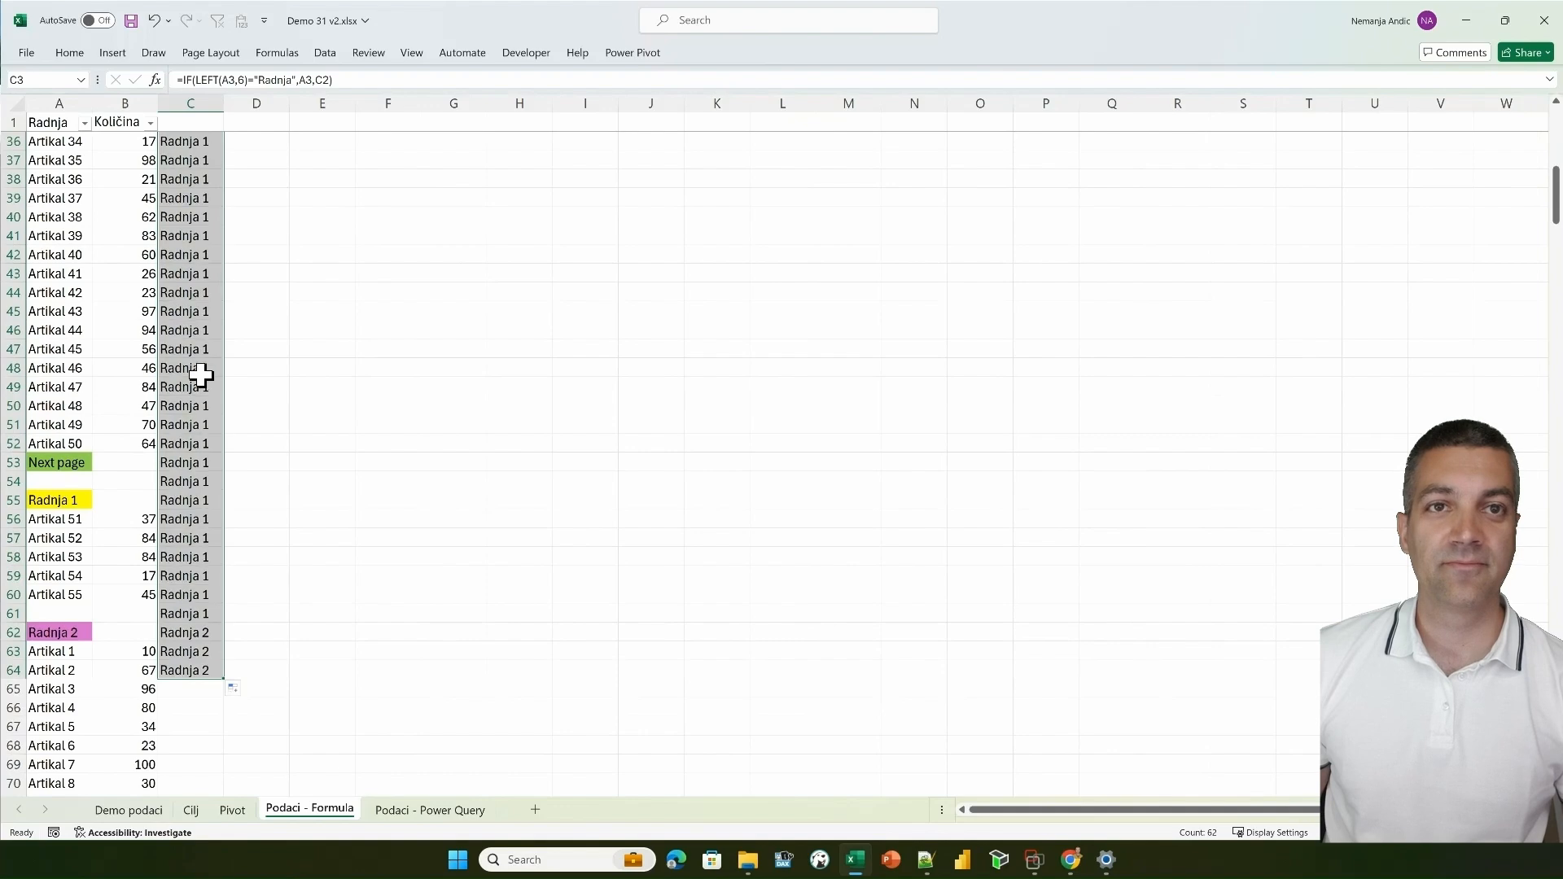
{"action": "left_click", "coordinate": [77, 461]}
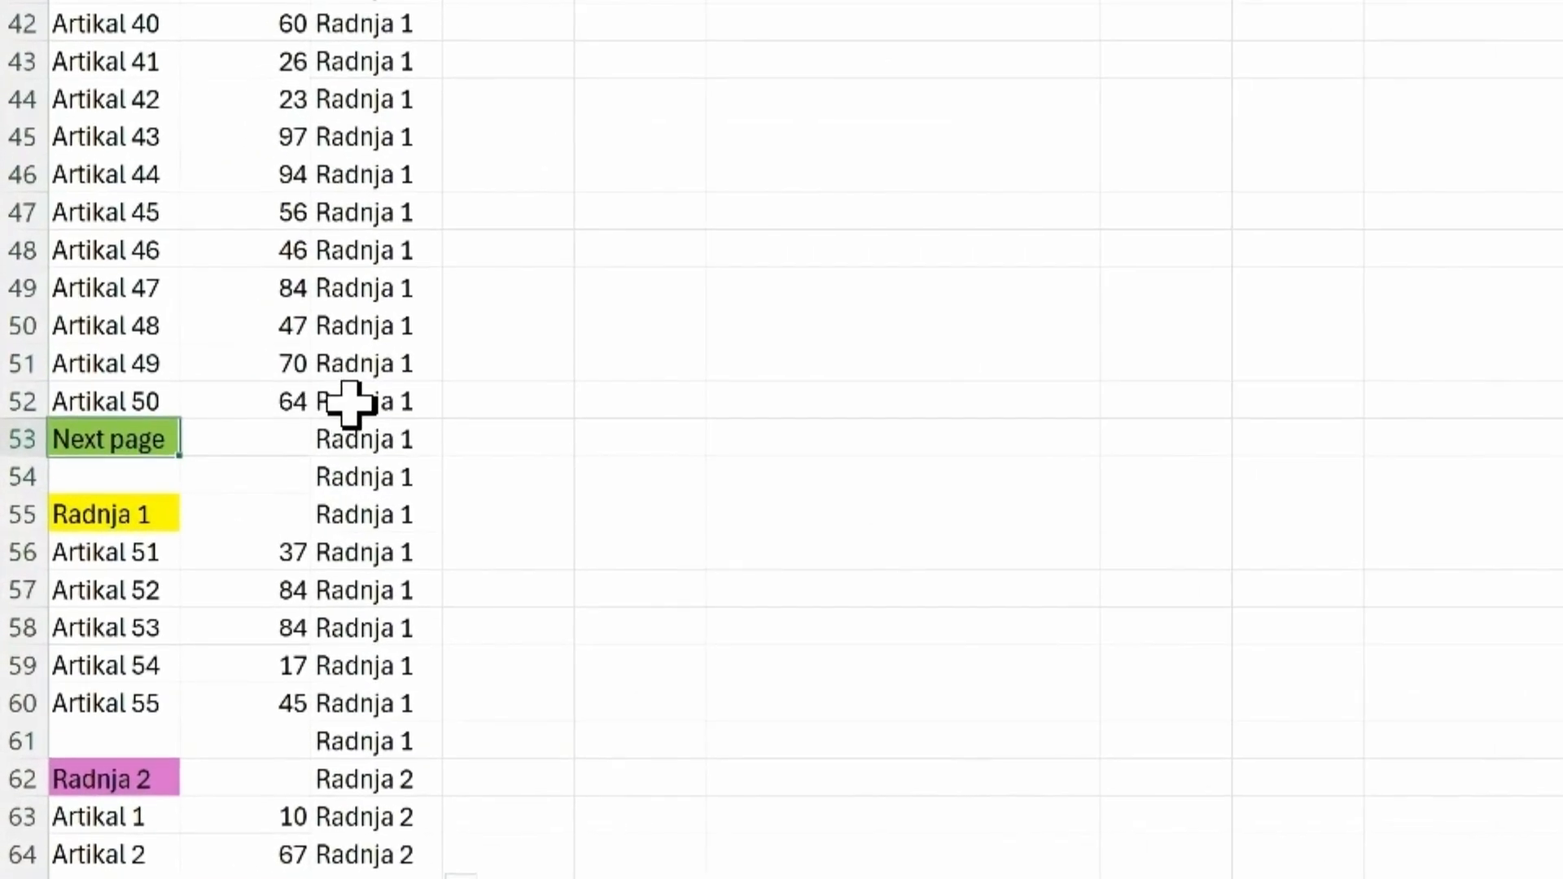
{"action": "left_click", "coordinate": [127, 480]}
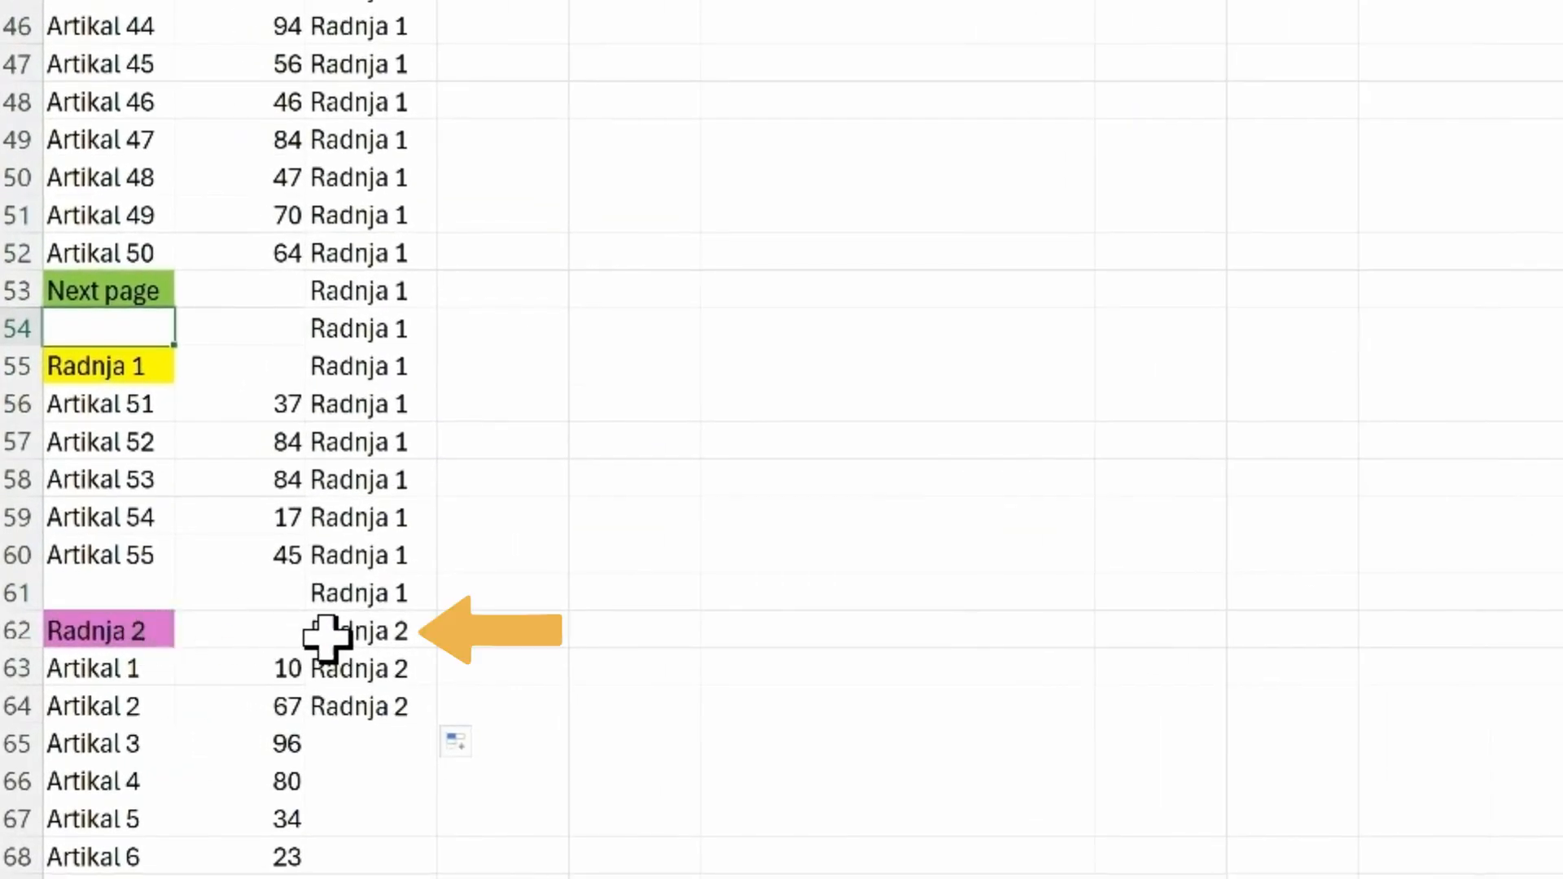
{"action": "left_click", "coordinate": [325, 638]}
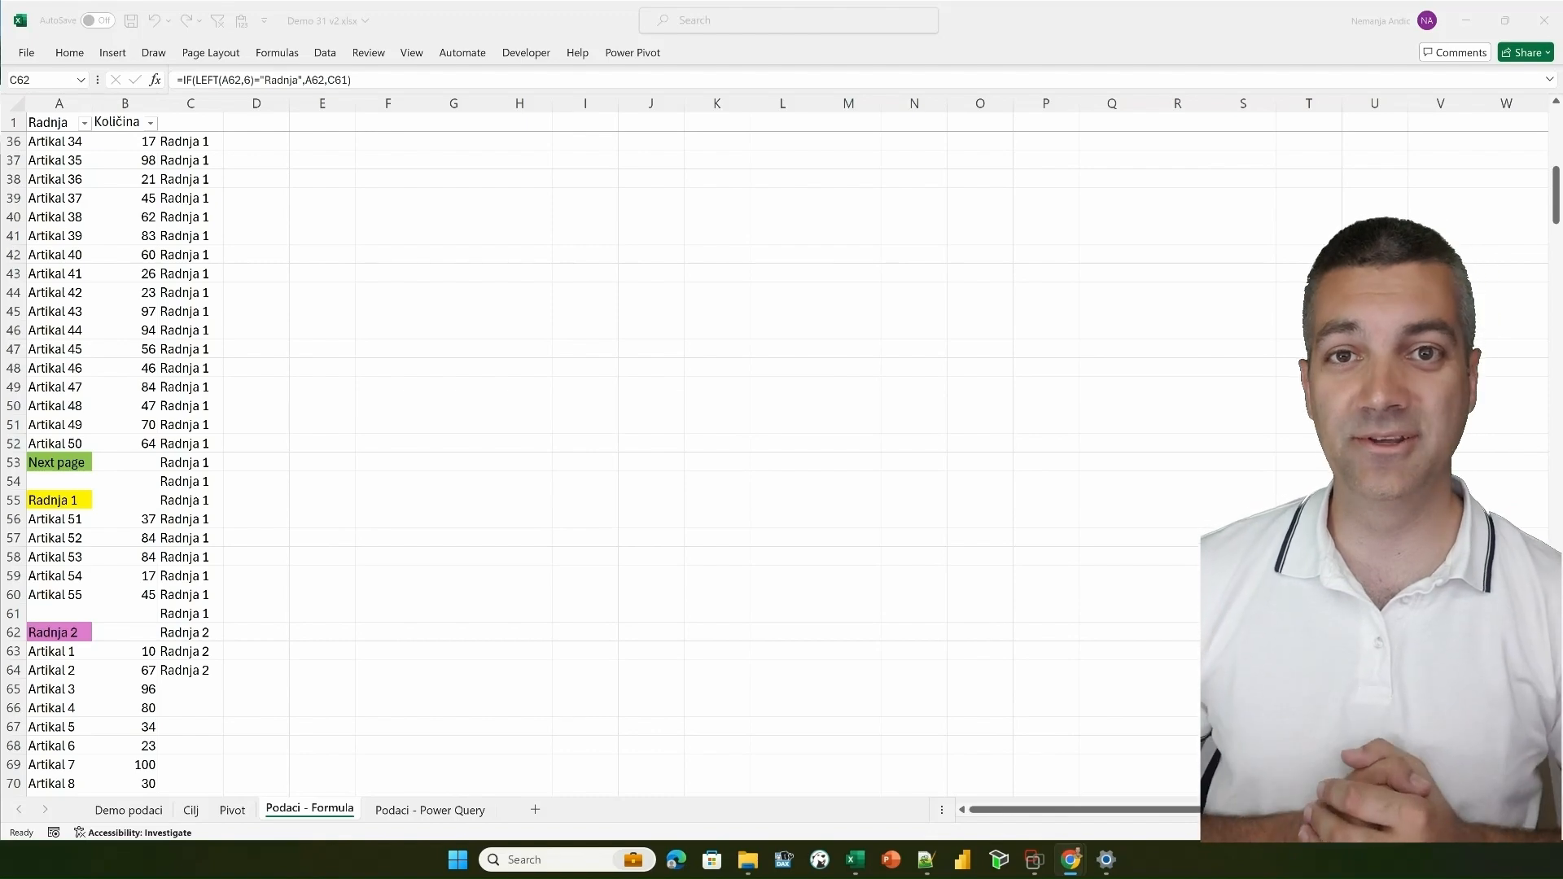
- Import the Podaci - Power Query sheet from the workbook file Demo 31 v2.xlsx and open it for transformation in the Power Query Editor
{"action": "left_click", "coordinate": [434, 810]}
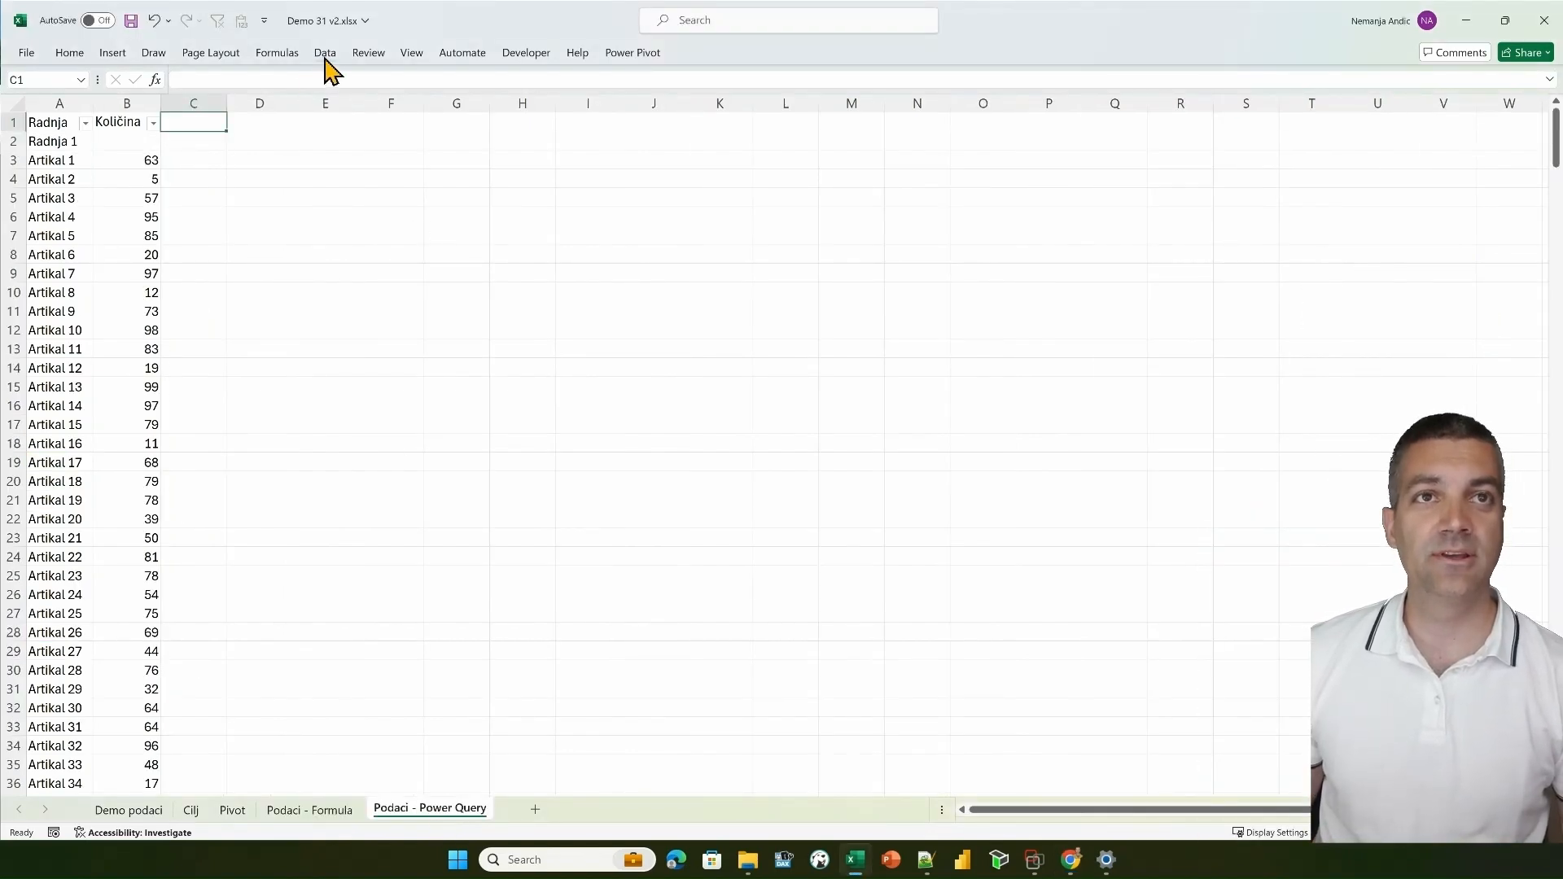
{"action": "left_click", "coordinate": [325, 54]}
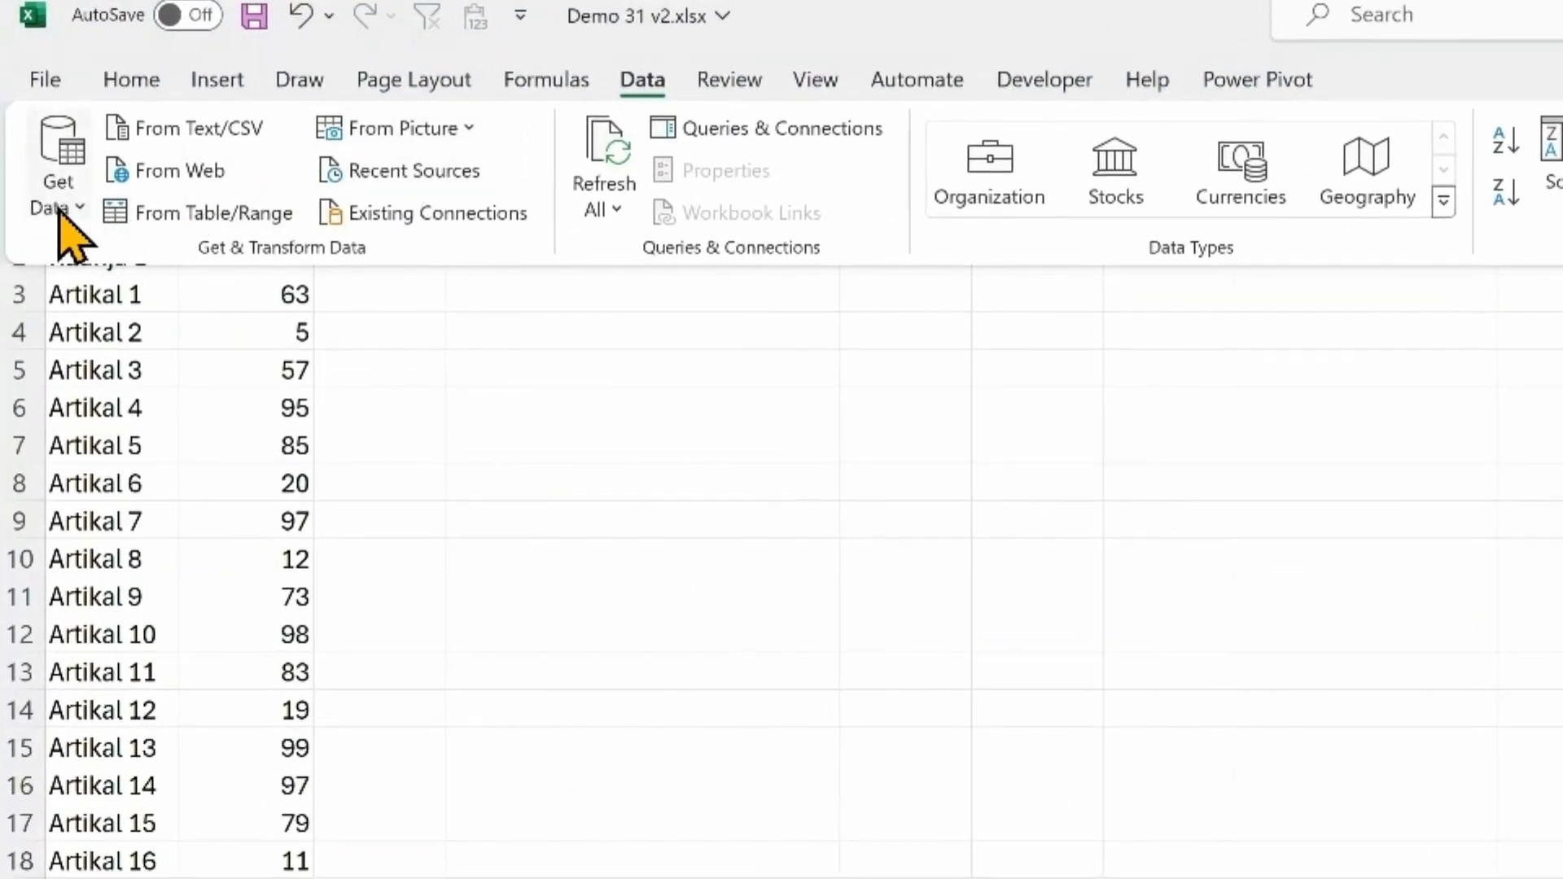
{"action": "left_click", "coordinate": [59, 210]}
{"action": "mouse_move", "coordinate": [153, 264]}
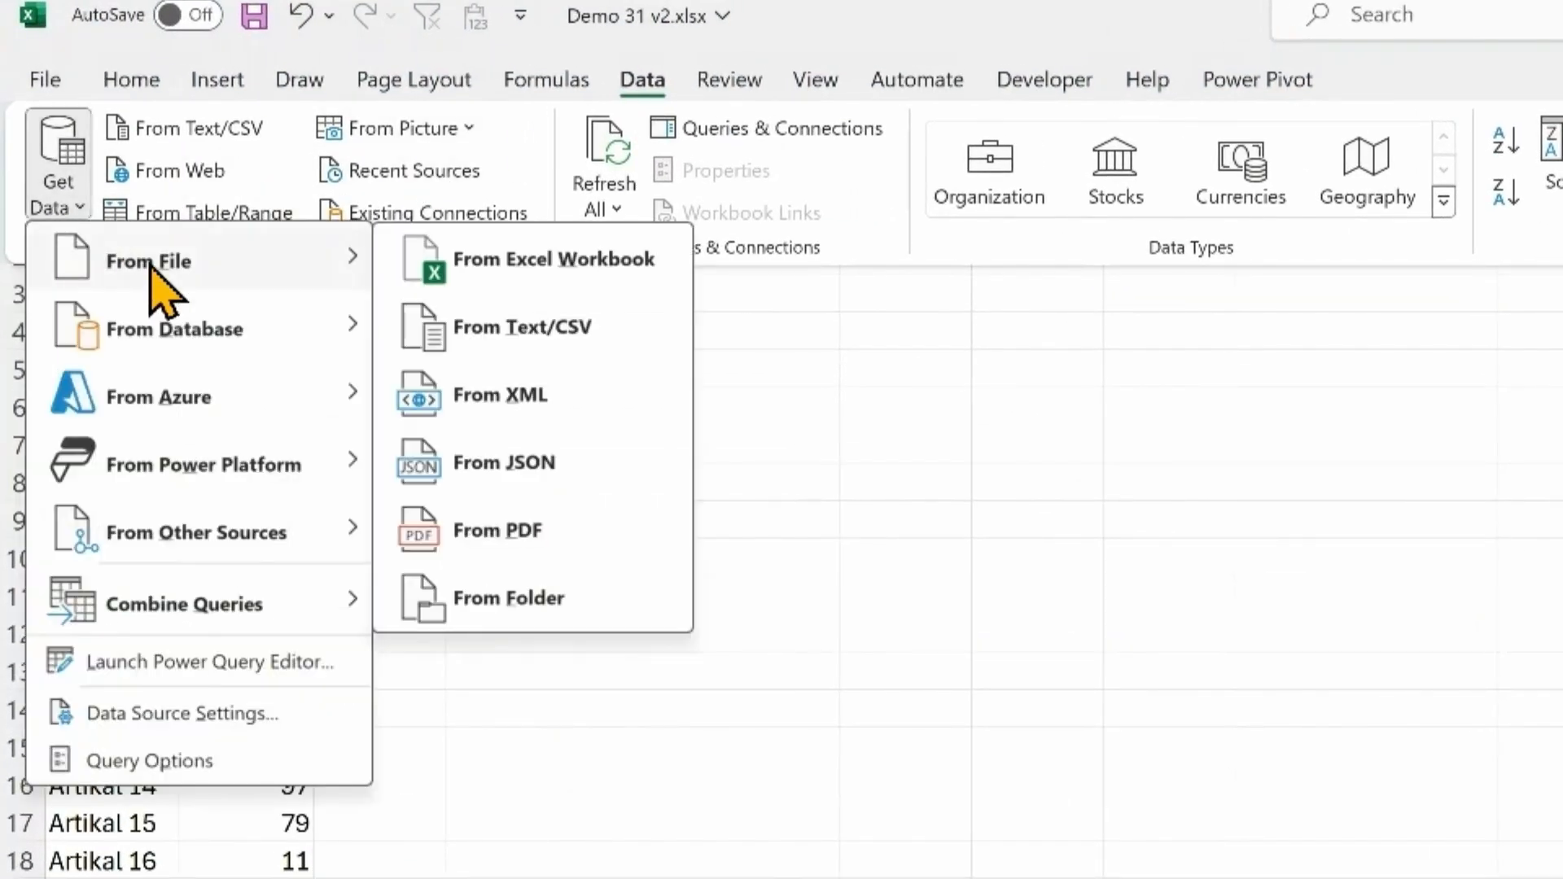
{"action": "left_click", "coordinate": [587, 264]}
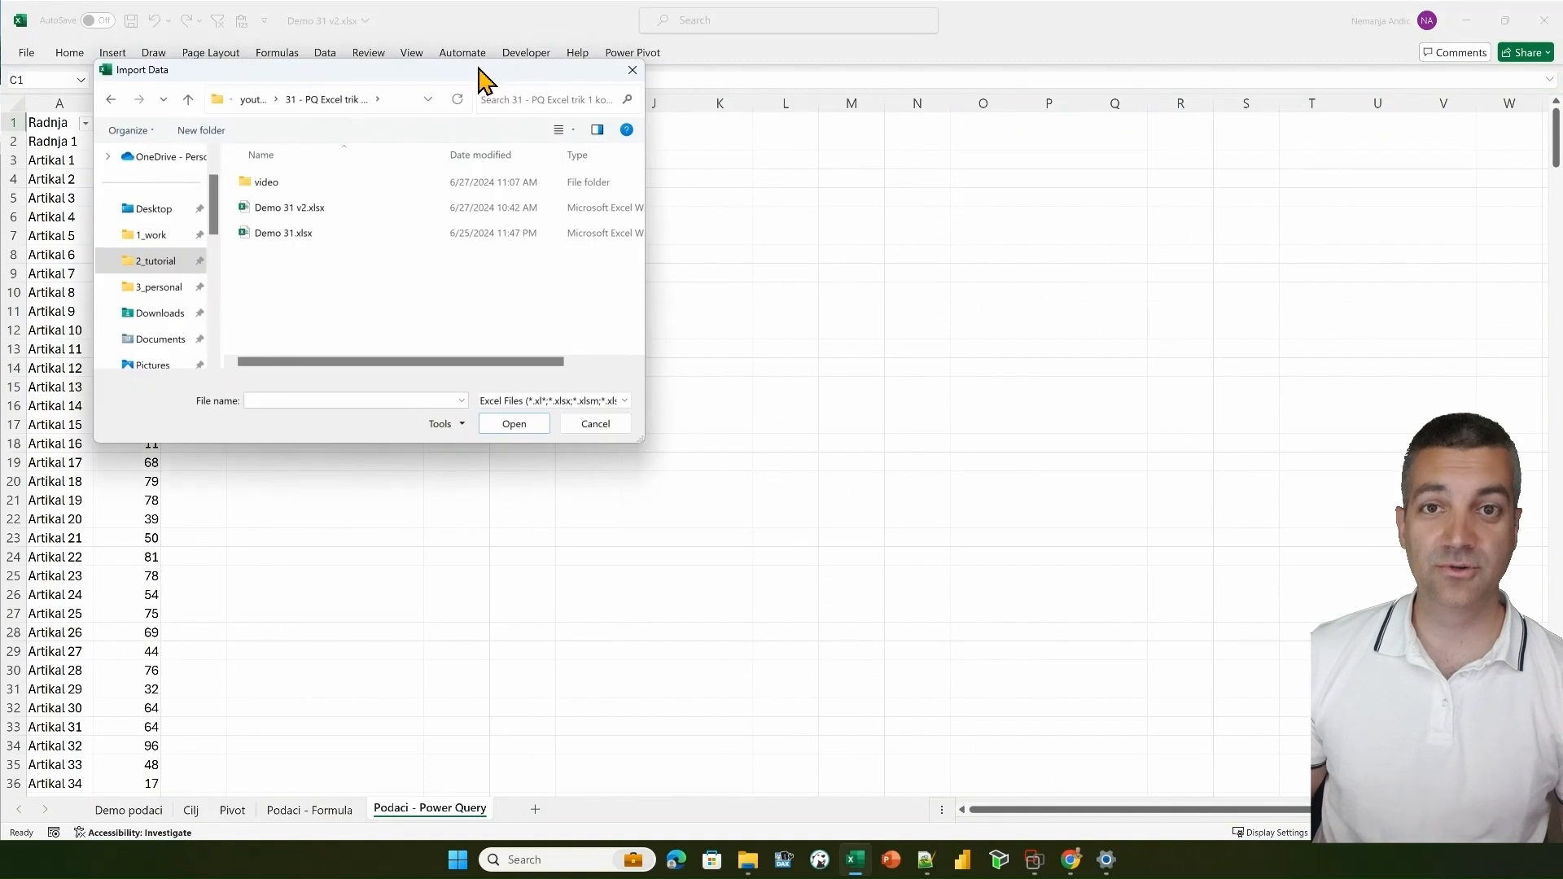
{"action": "left_click", "coordinate": [301, 209]}
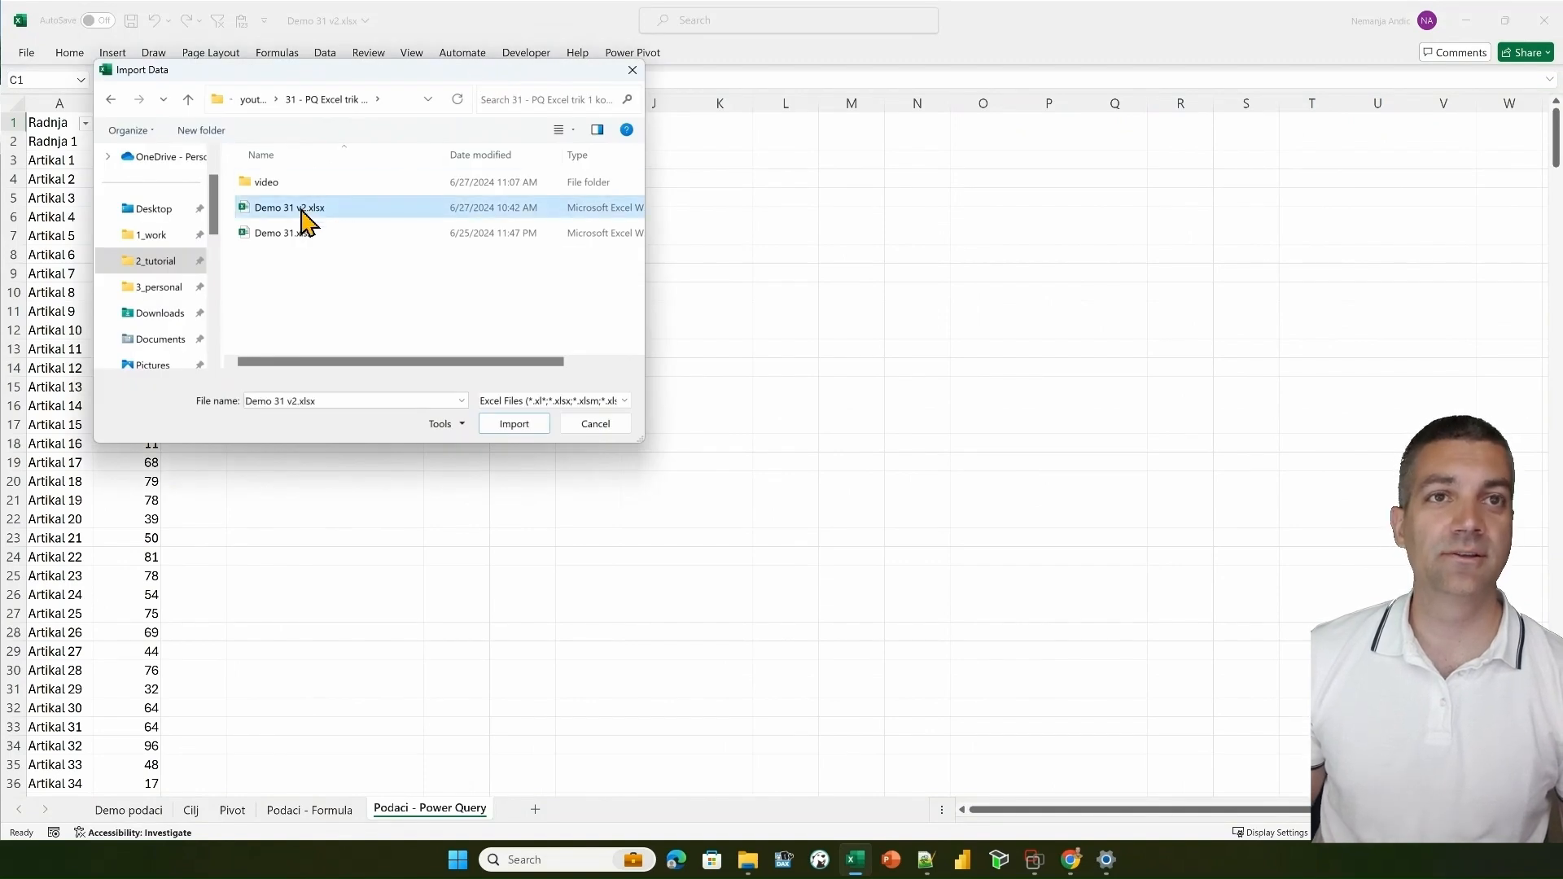
{"action": "left_click", "coordinate": [502, 420]}
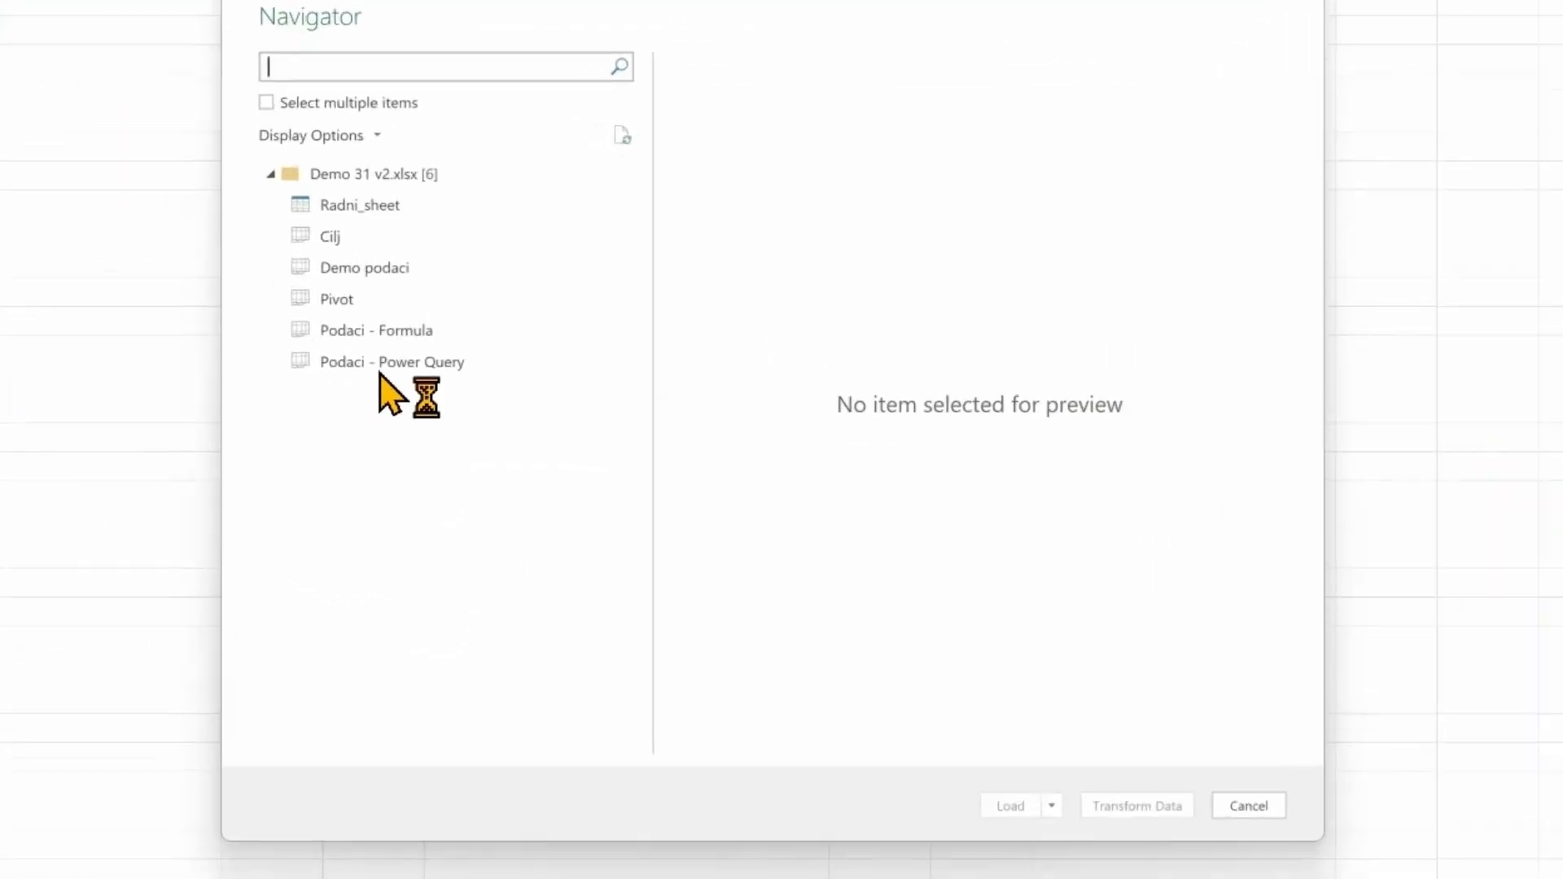
{"action": "left_click", "coordinate": [380, 371]}
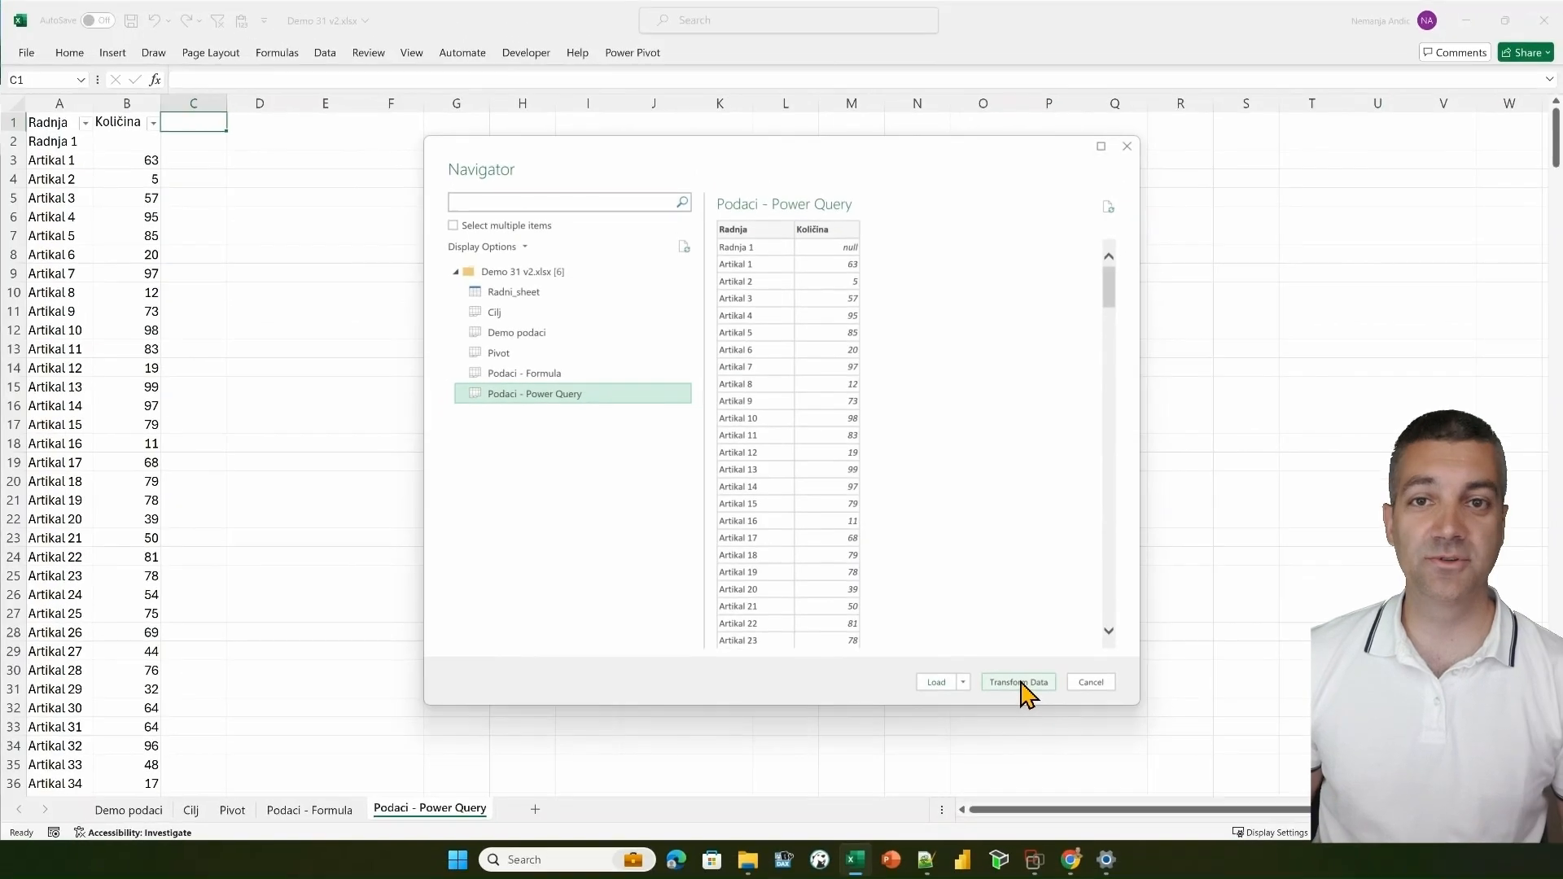
{"action": "left_click", "coordinate": [1019, 683]}
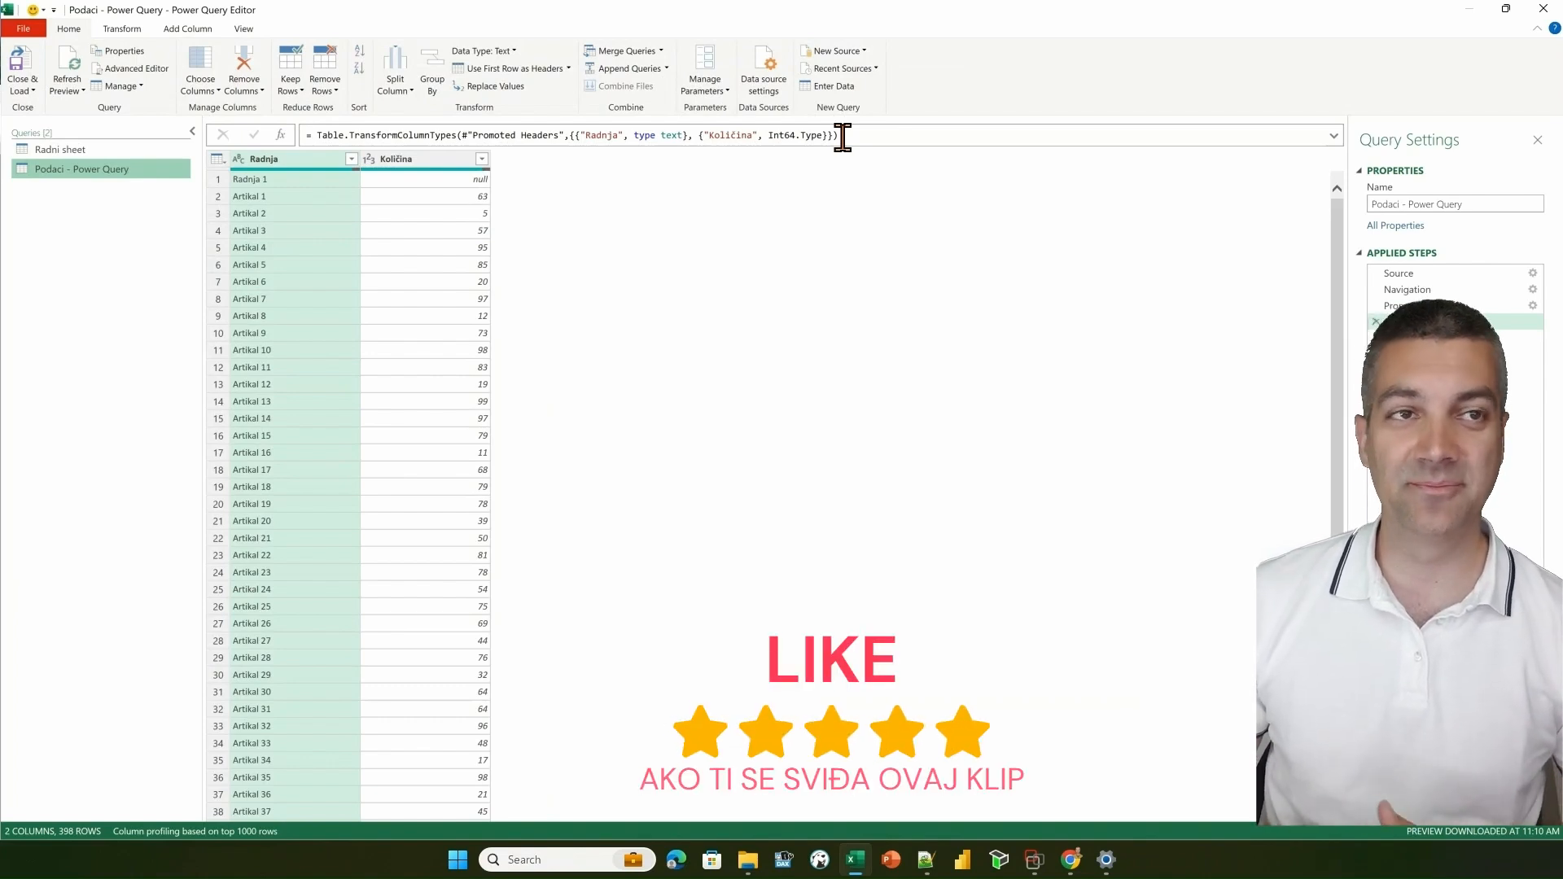
- Start a new conditional column named Radnja novo in the Podaci - Power Query query
{"action": "left_click", "coordinate": [196, 30]}
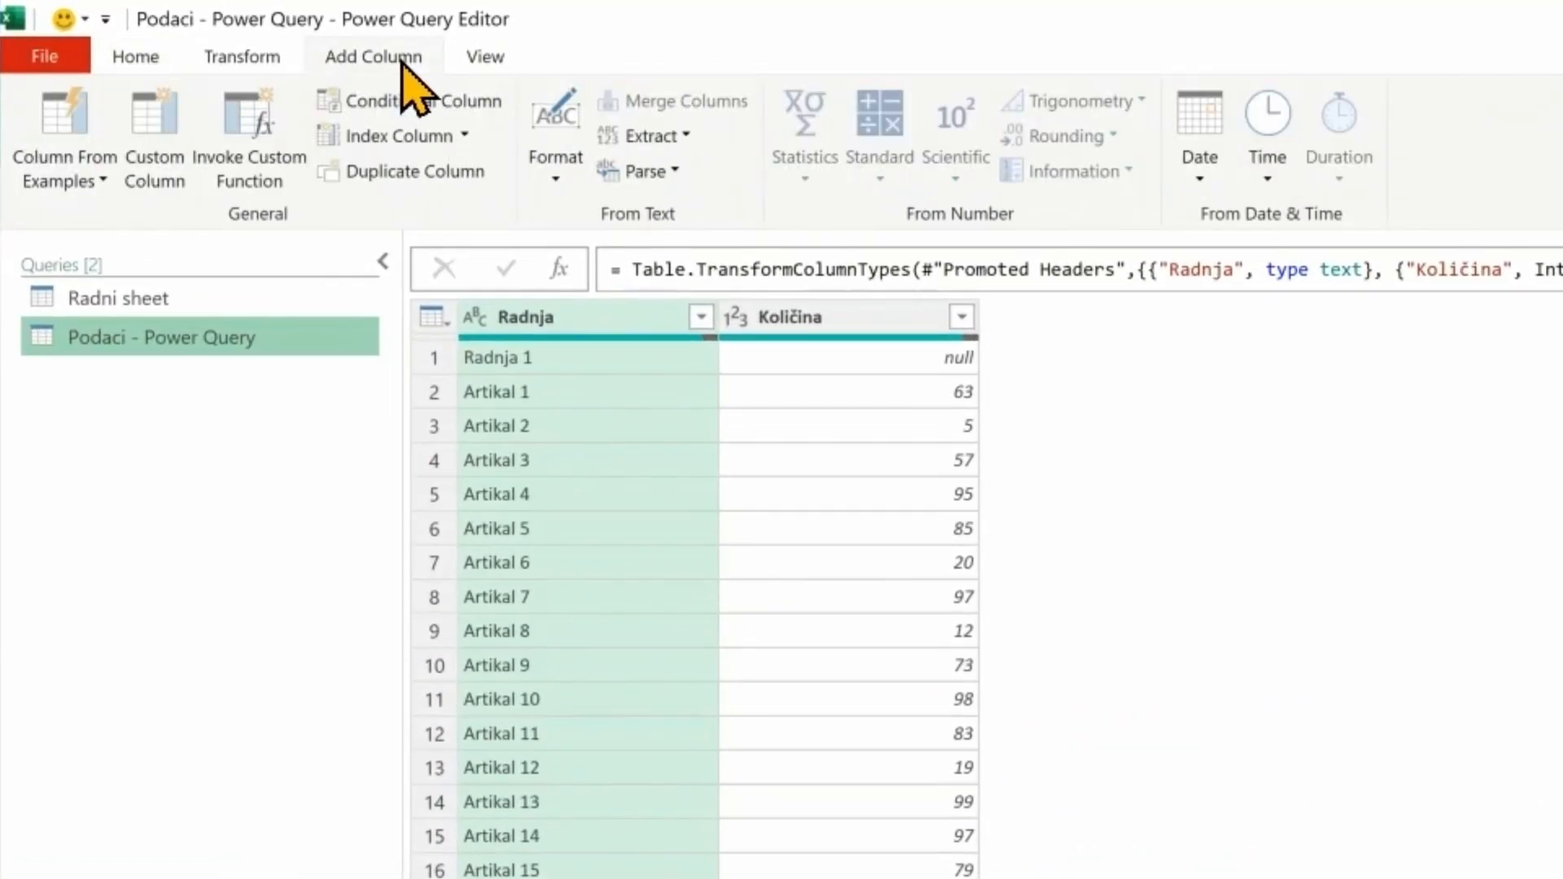
{"action": "left_click", "coordinate": [425, 107]}
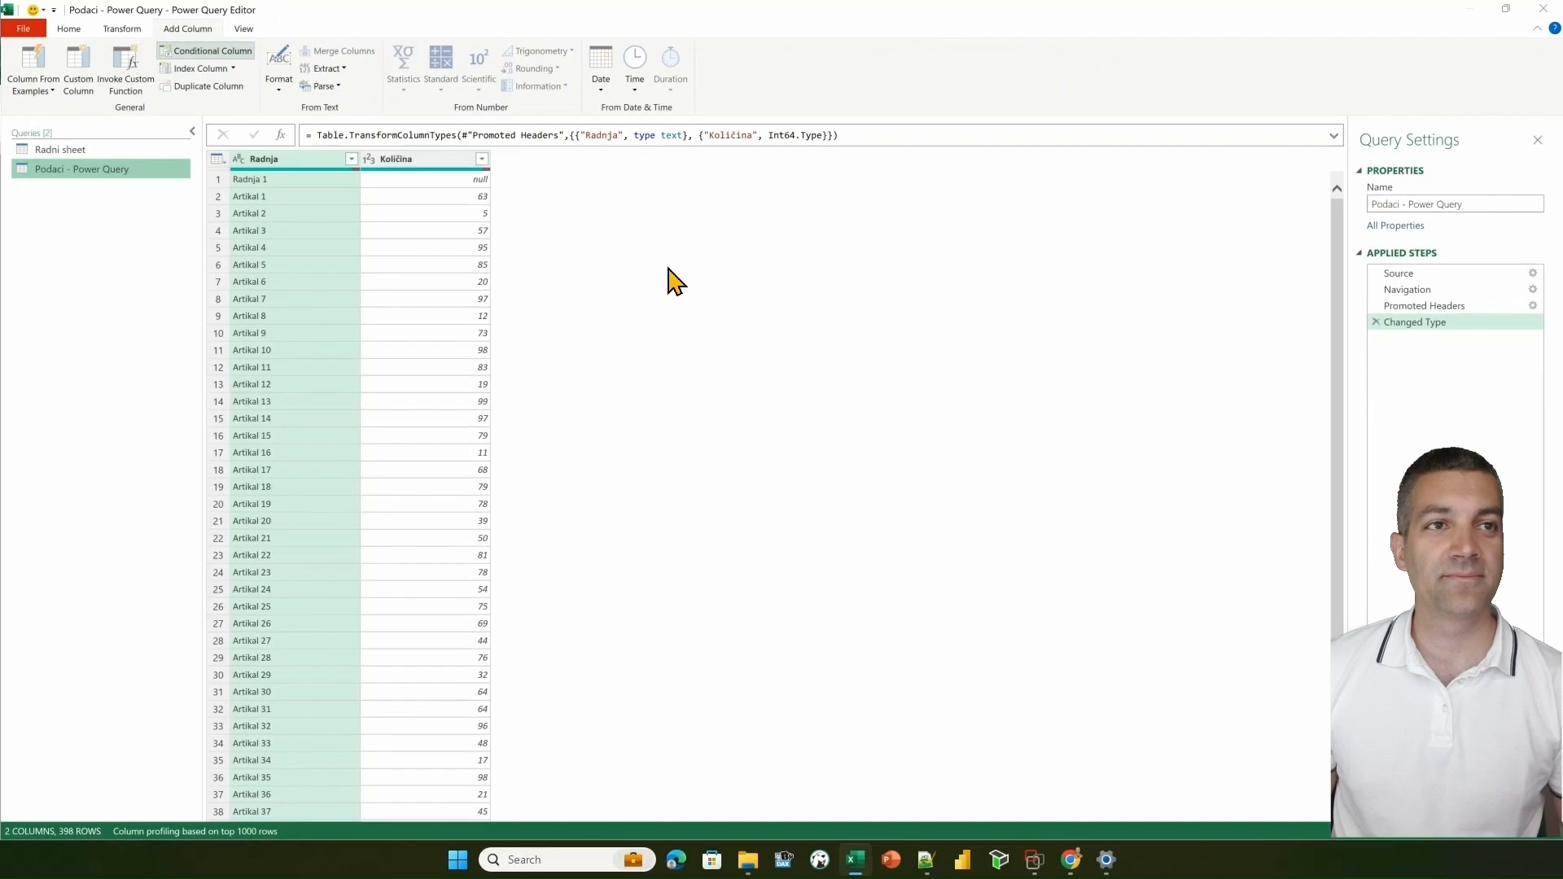
{"action": "double_click", "coordinate": [538, 358]}
{"action": "type", "text": "Radnja novo"}
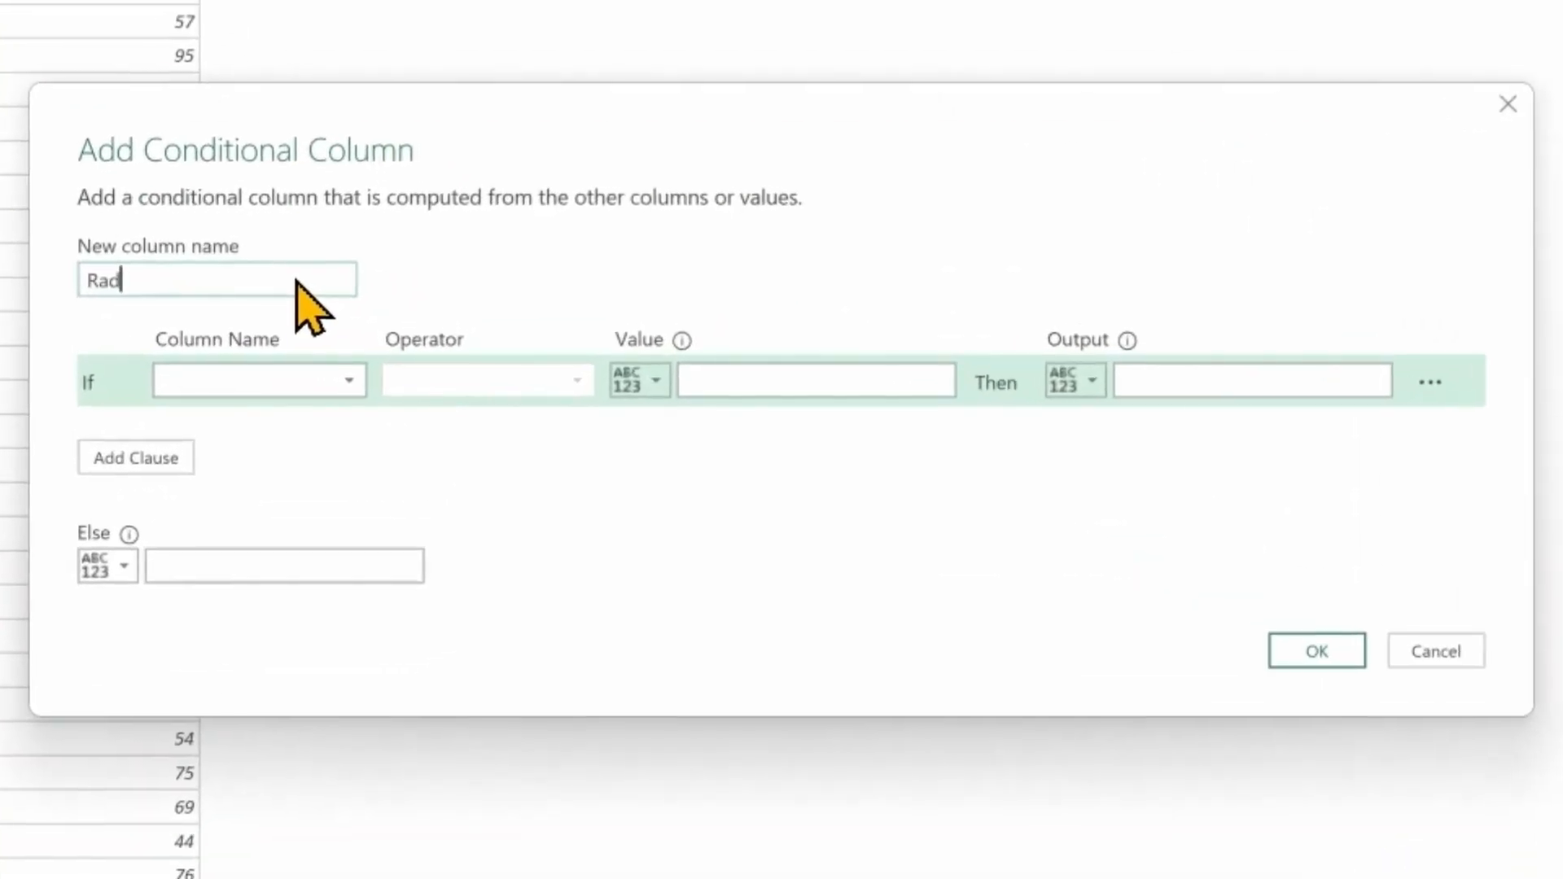
- Set the condition of the Radnja novo column to rows where Radnja begins with the value Radnja
{"action": "left_click", "coordinate": [308, 376]}
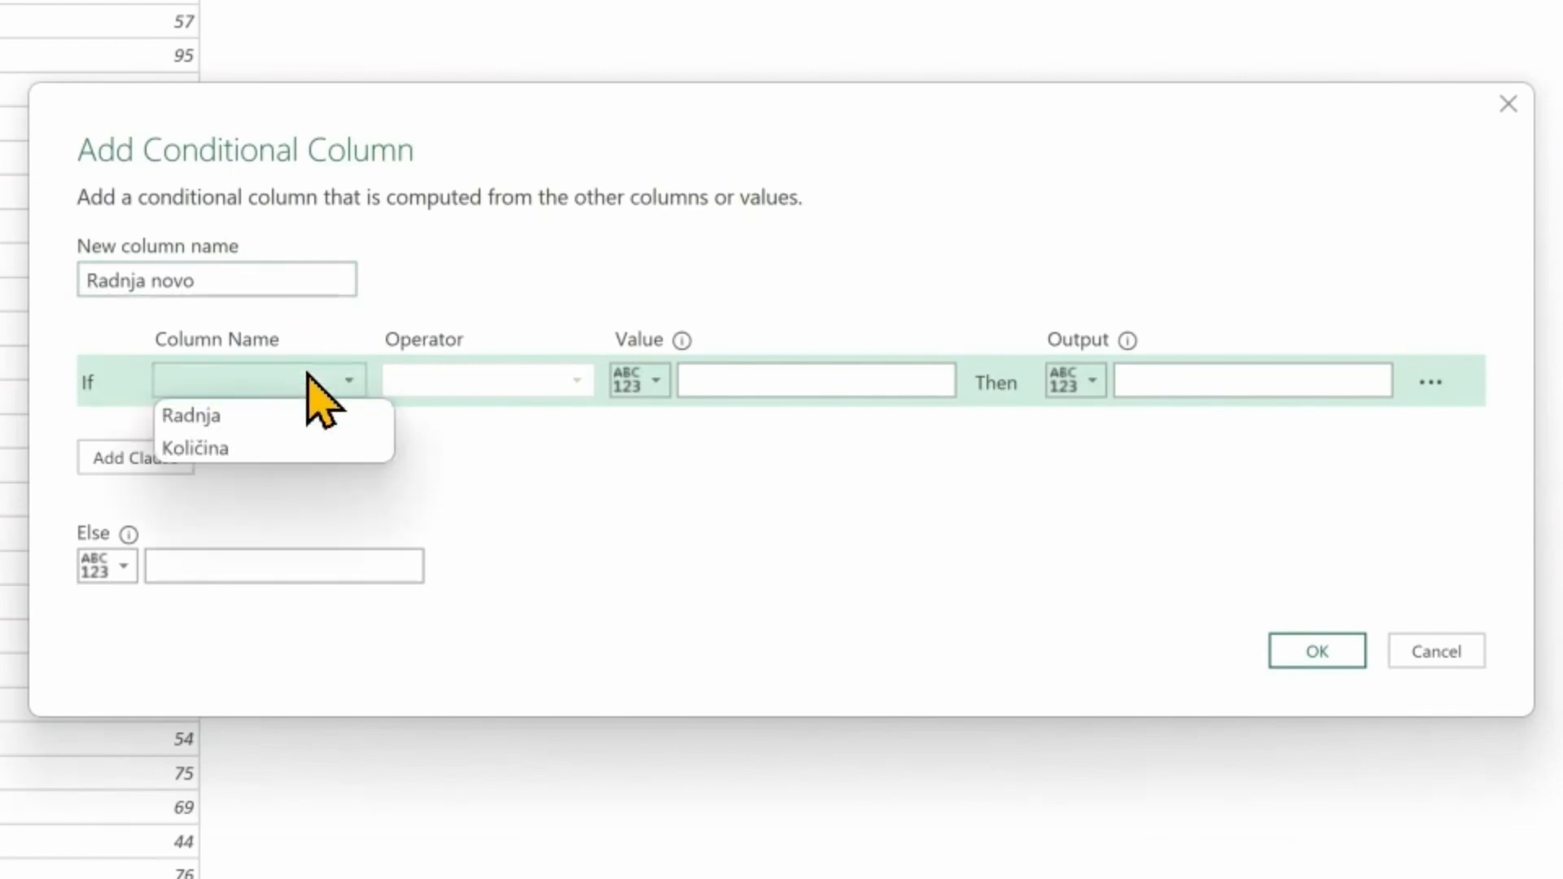
{"action": "left_click", "coordinate": [243, 413]}
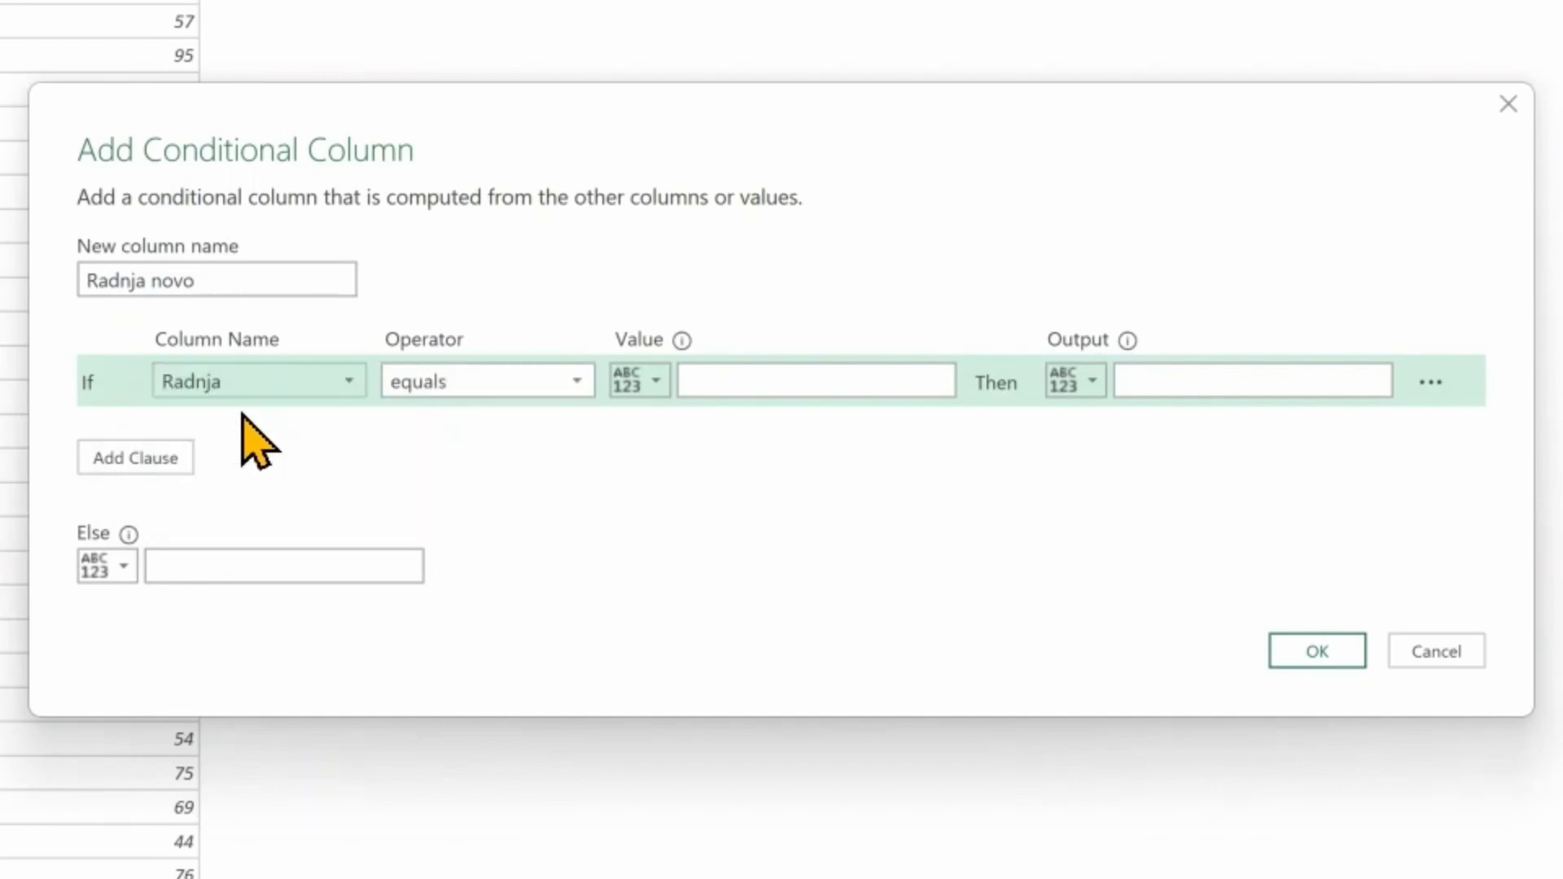
{"action": "left_click", "coordinate": [452, 380]}
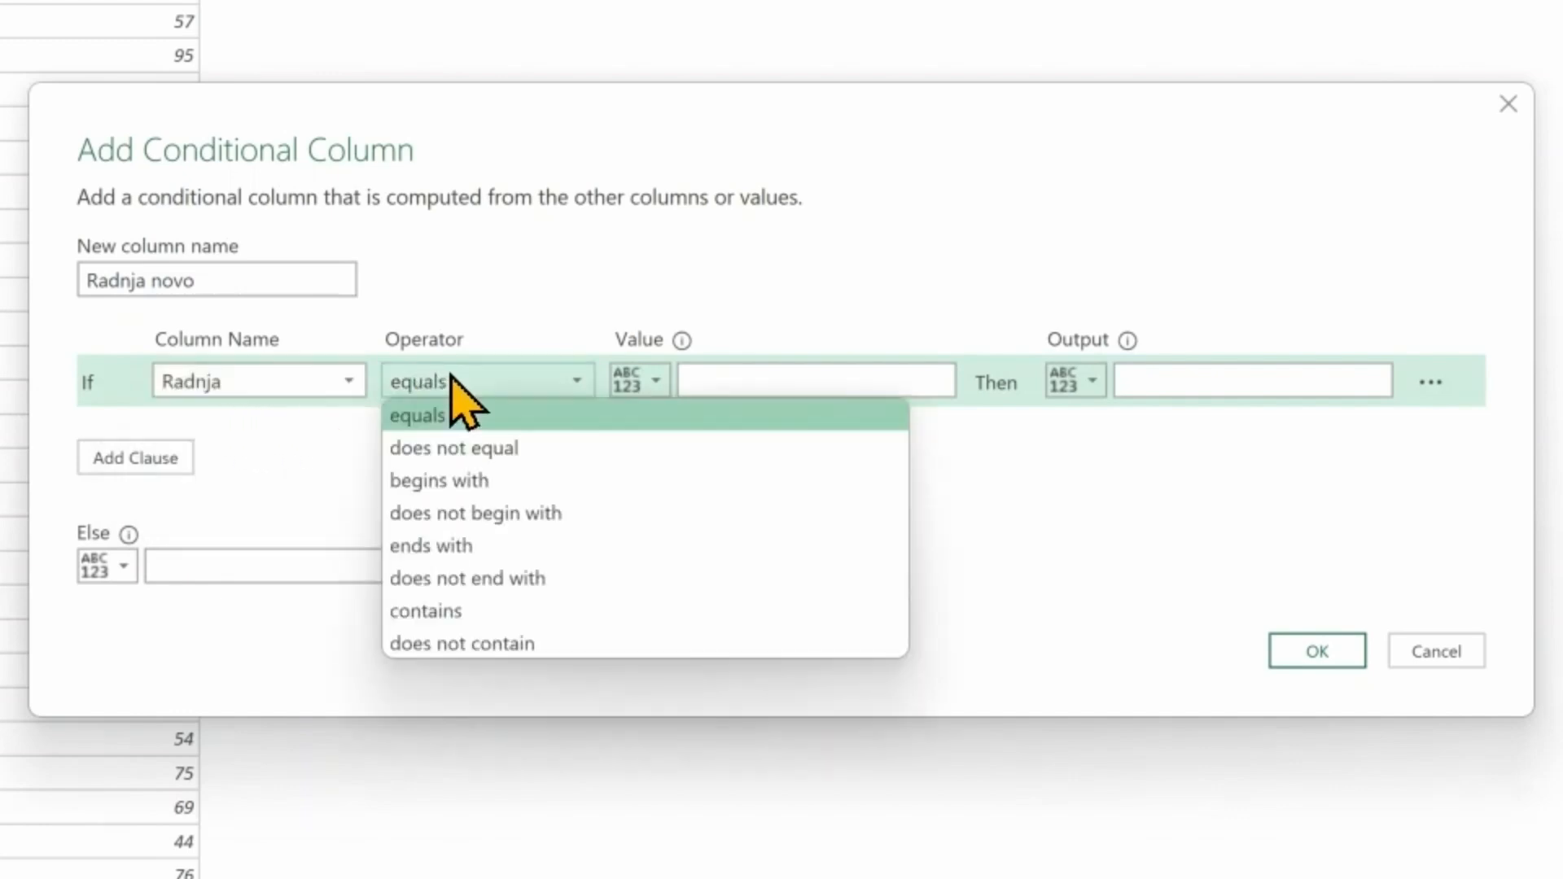
{"action": "left_click", "coordinate": [474, 486]}
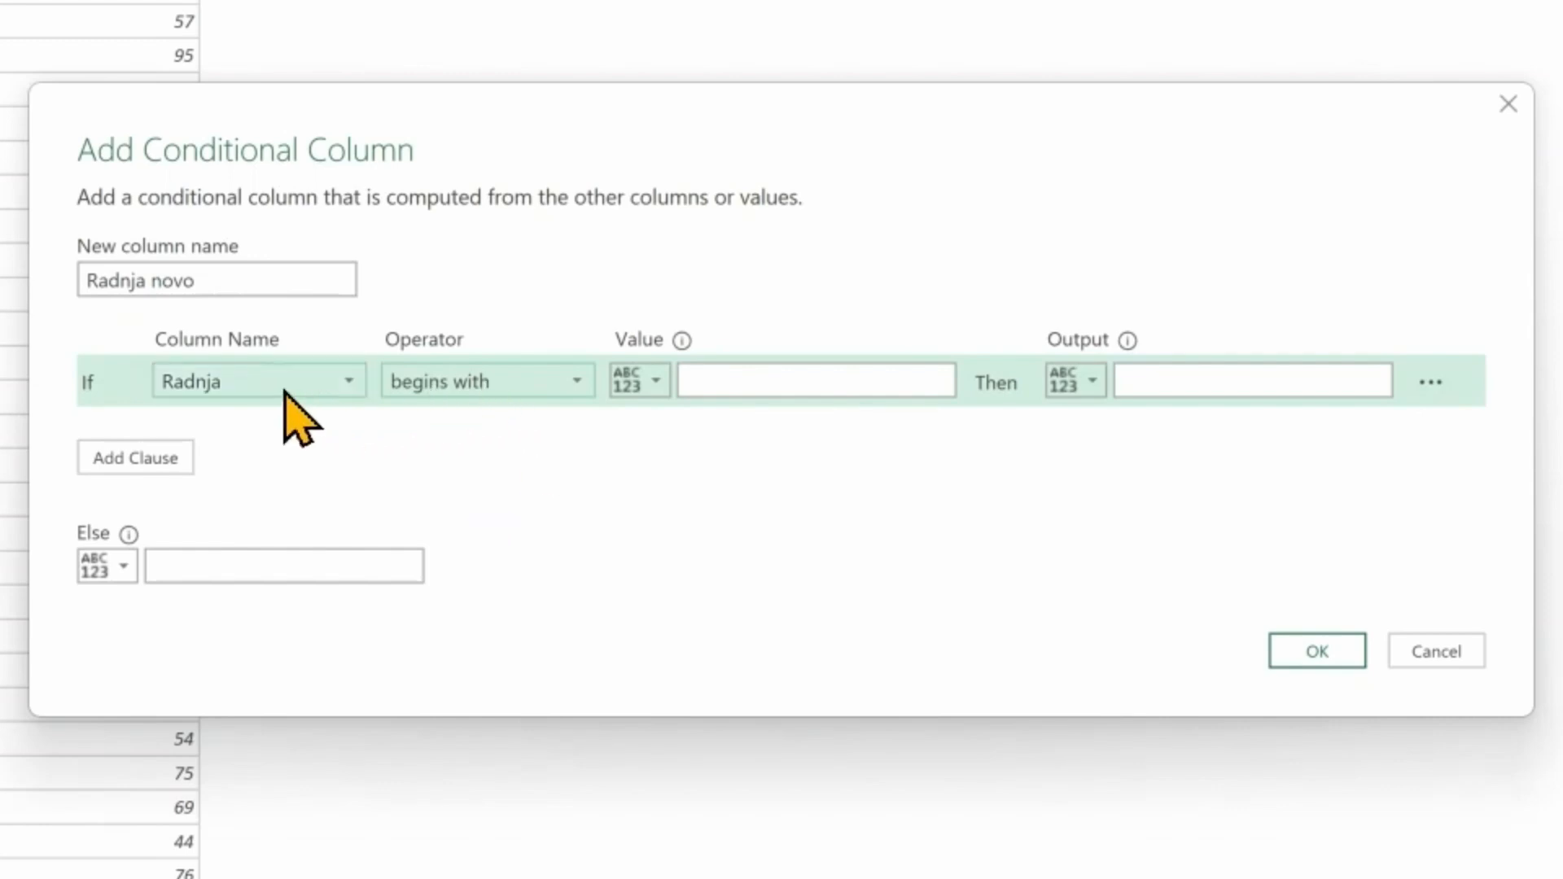
{"action": "left_click", "coordinate": [831, 381]}
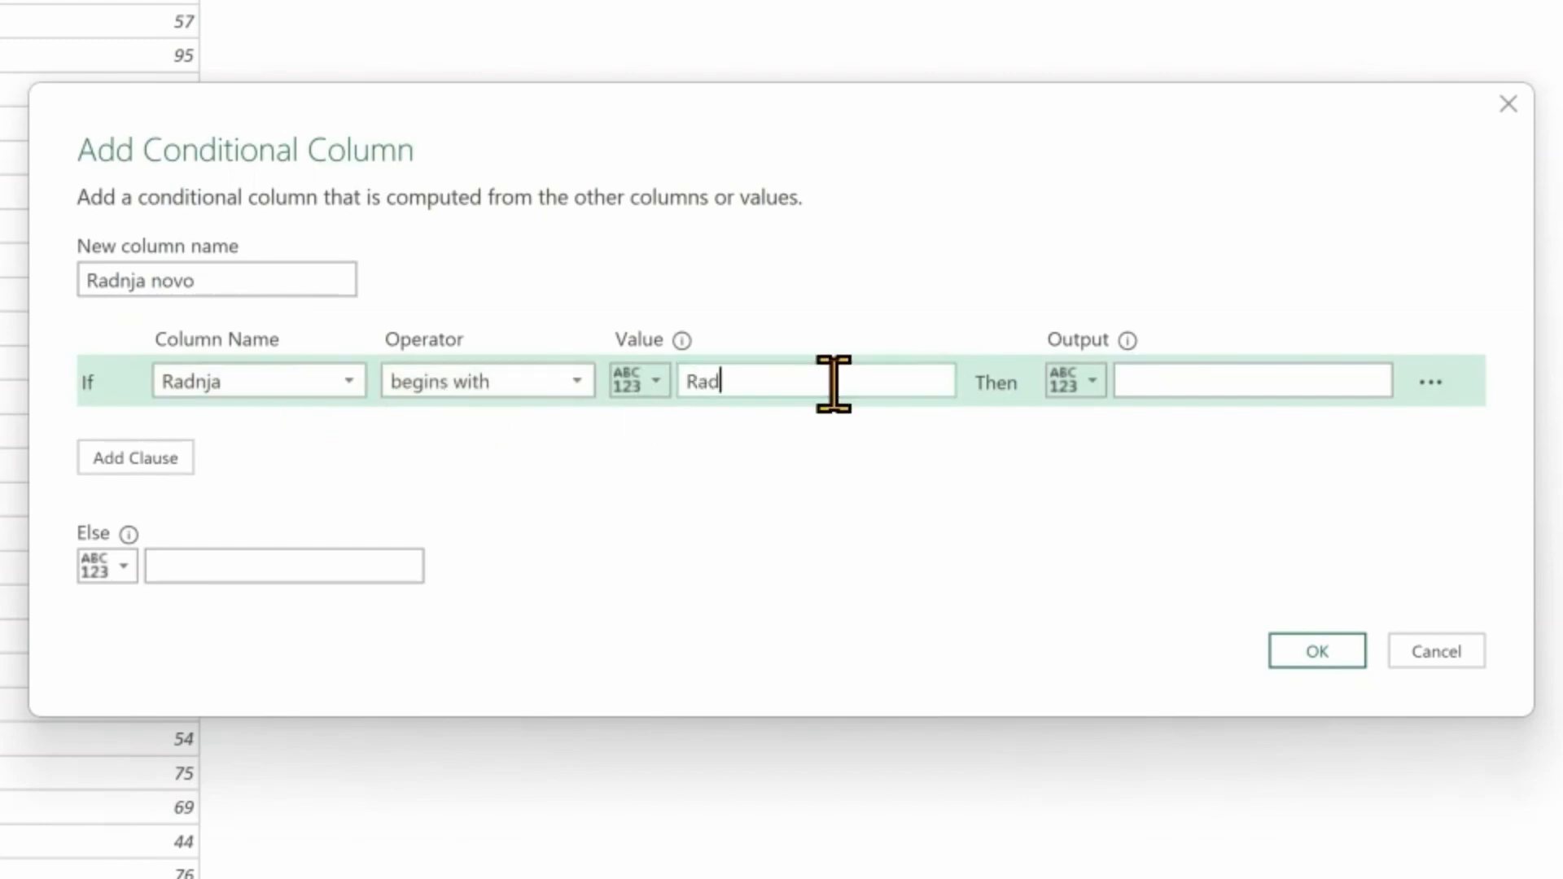
- Make the condition output the Radnja column, leave the else value empty, and create the conditional column
{"action": "left_click", "coordinate": [1090, 385]}
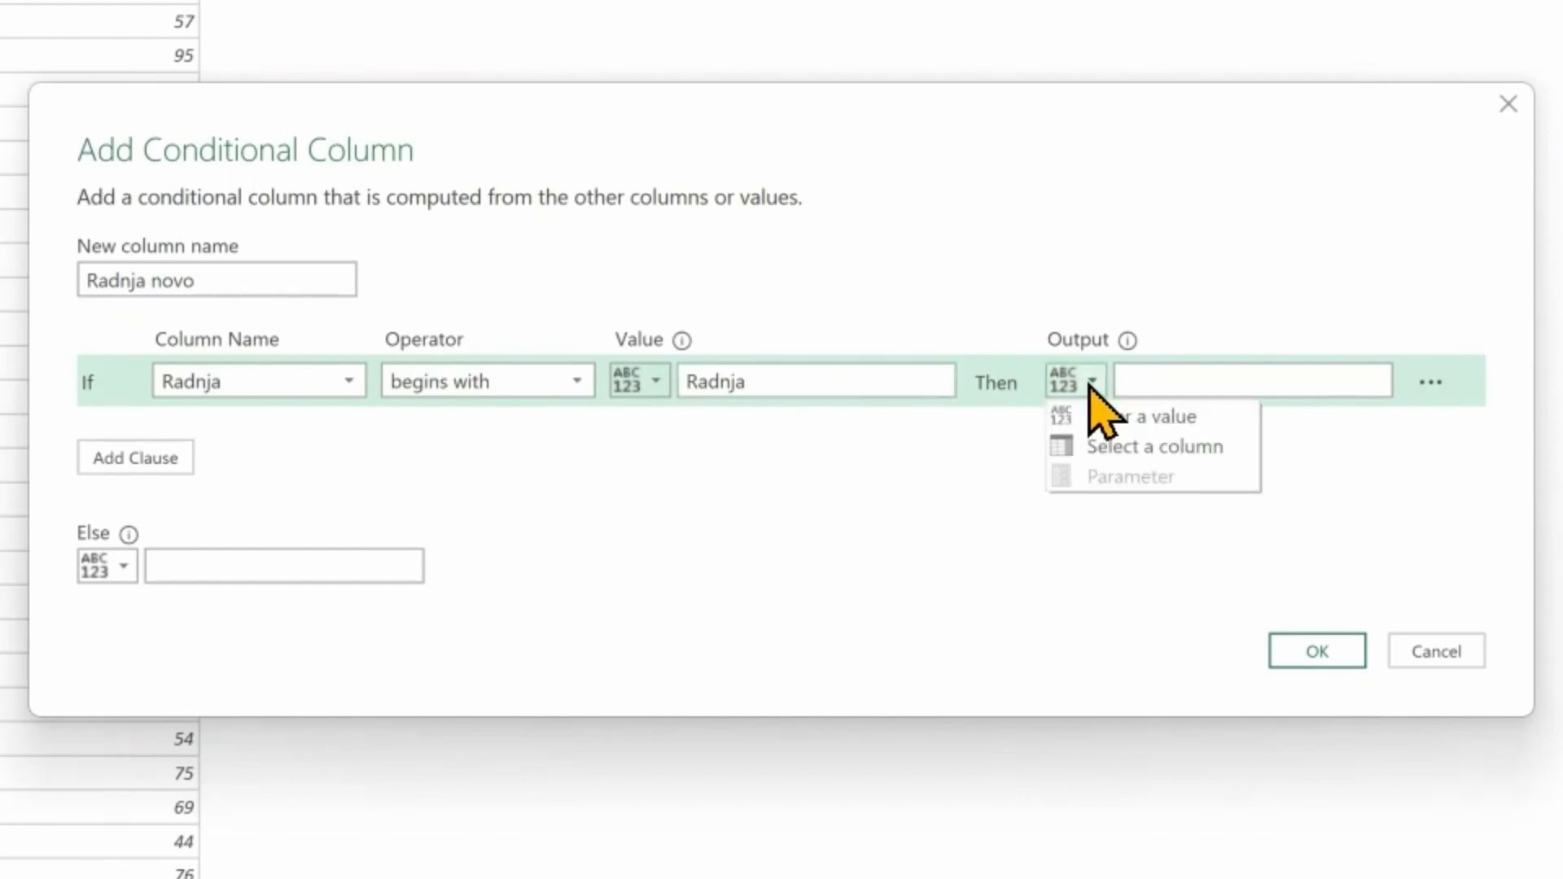
{"action": "left_click", "coordinate": [1142, 449]}
{"action": "left_click", "coordinate": [1203, 389]}
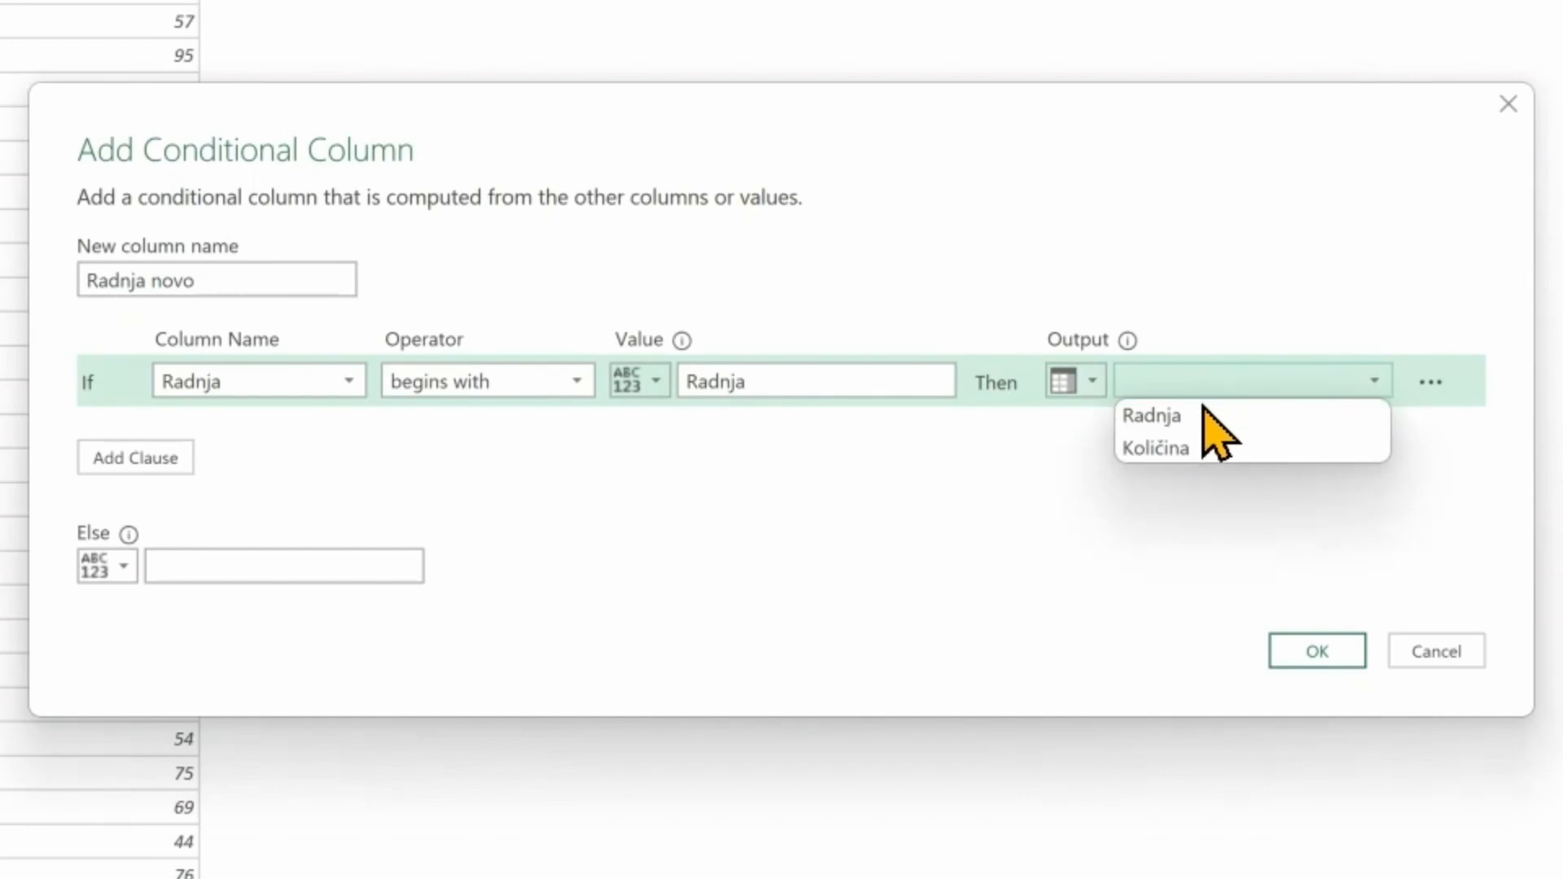
{"action": "left_click", "coordinate": [1205, 417]}
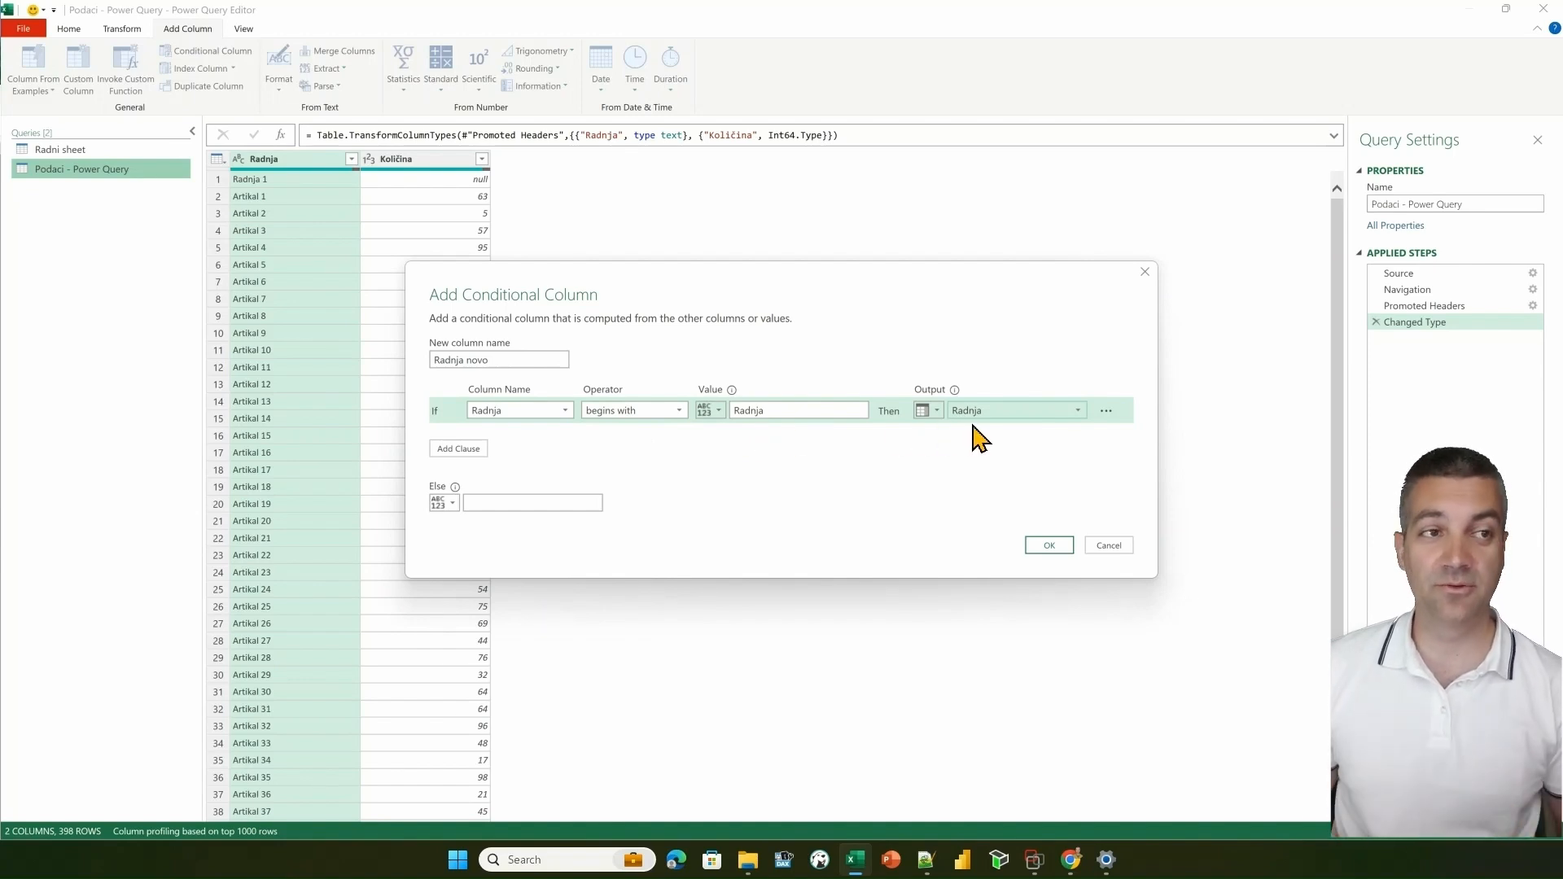
{"action": "left_click", "coordinate": [1049, 546]}
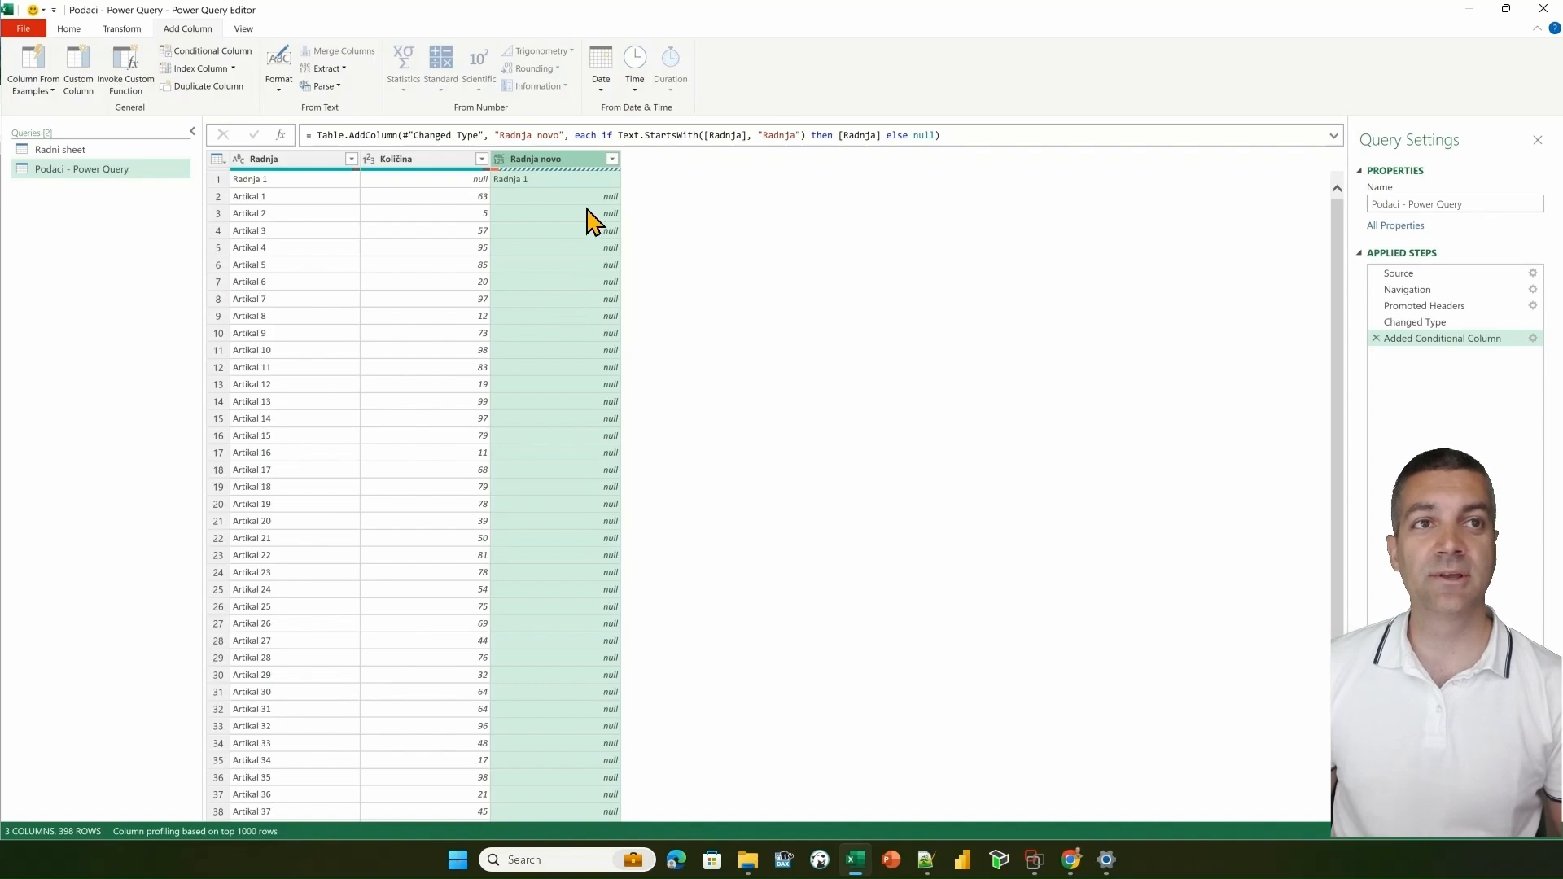
- Fill the Radnja novo column down over its null values and check the filled rows
{"action": "right_click", "coordinate": [580, 161]}
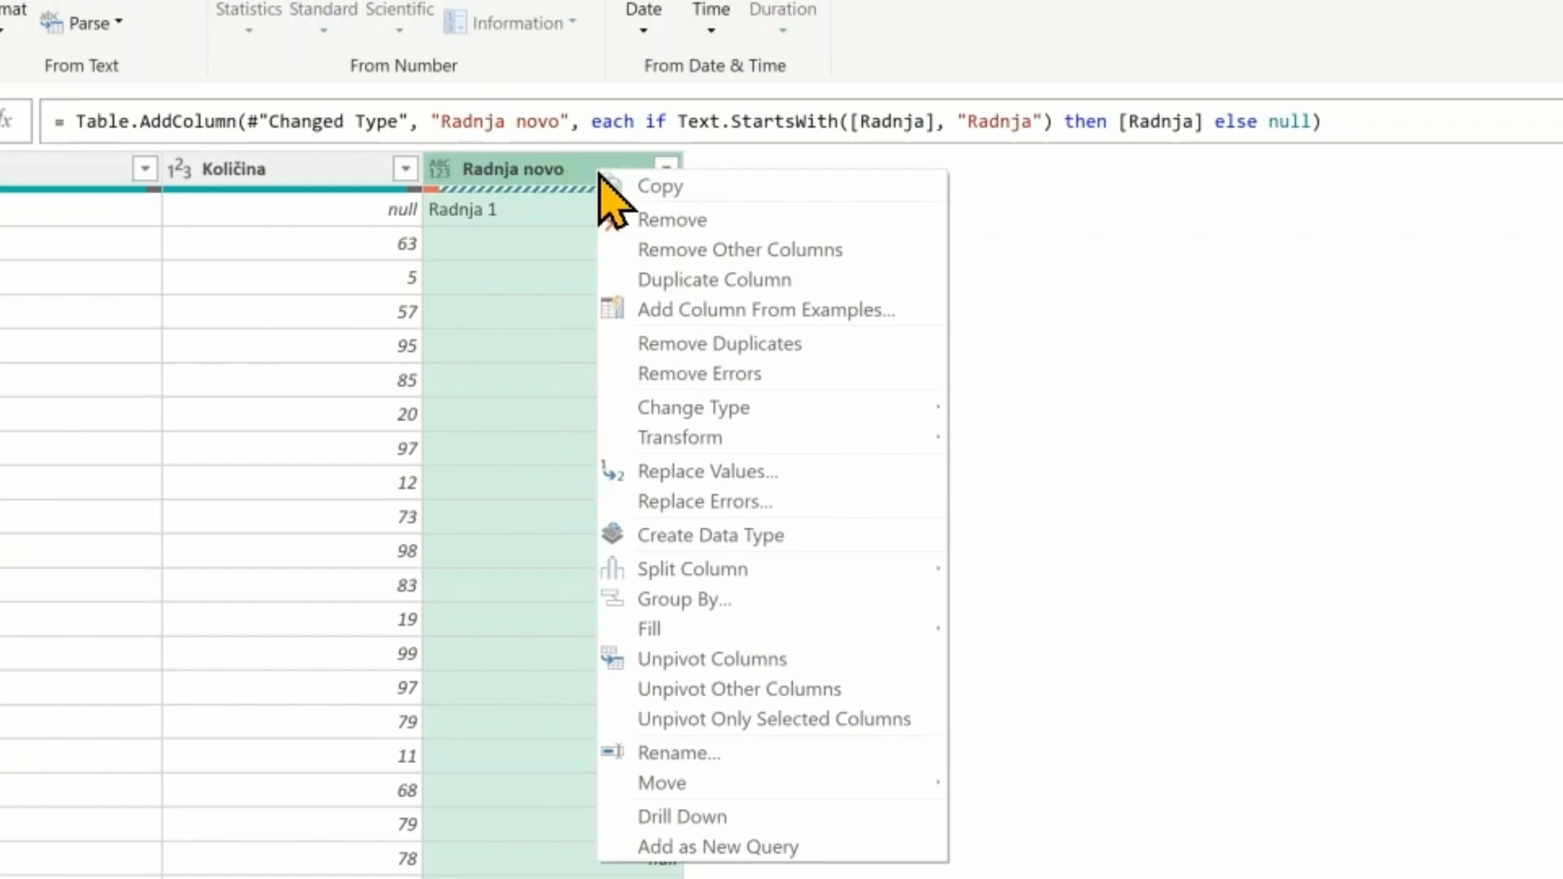
{"action": "mouse_move", "coordinate": [883, 631]}
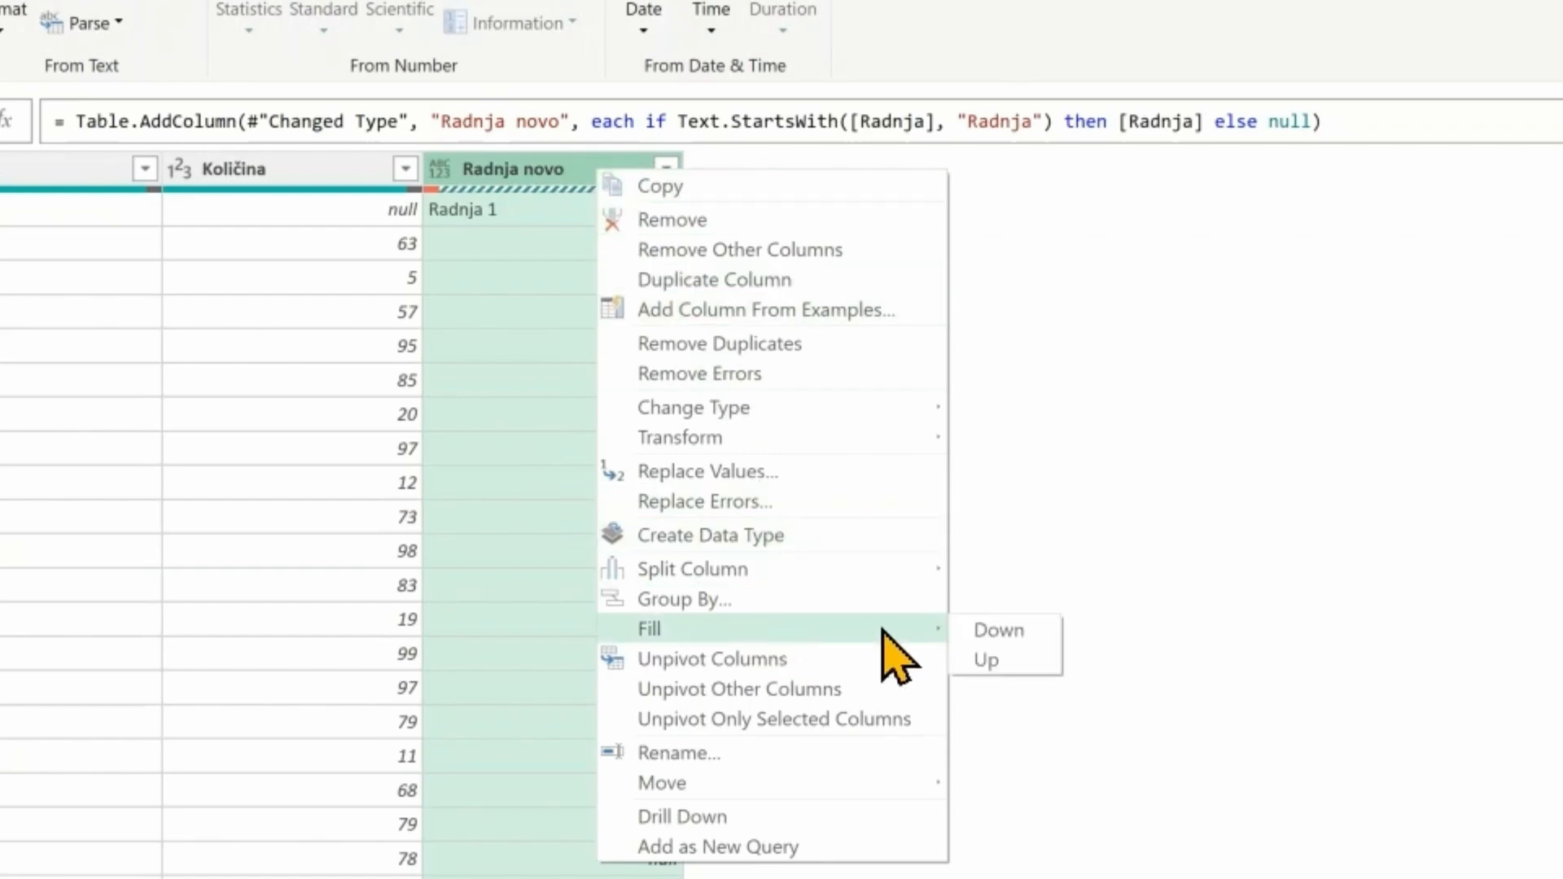
{"action": "left_click", "coordinate": [1004, 639]}
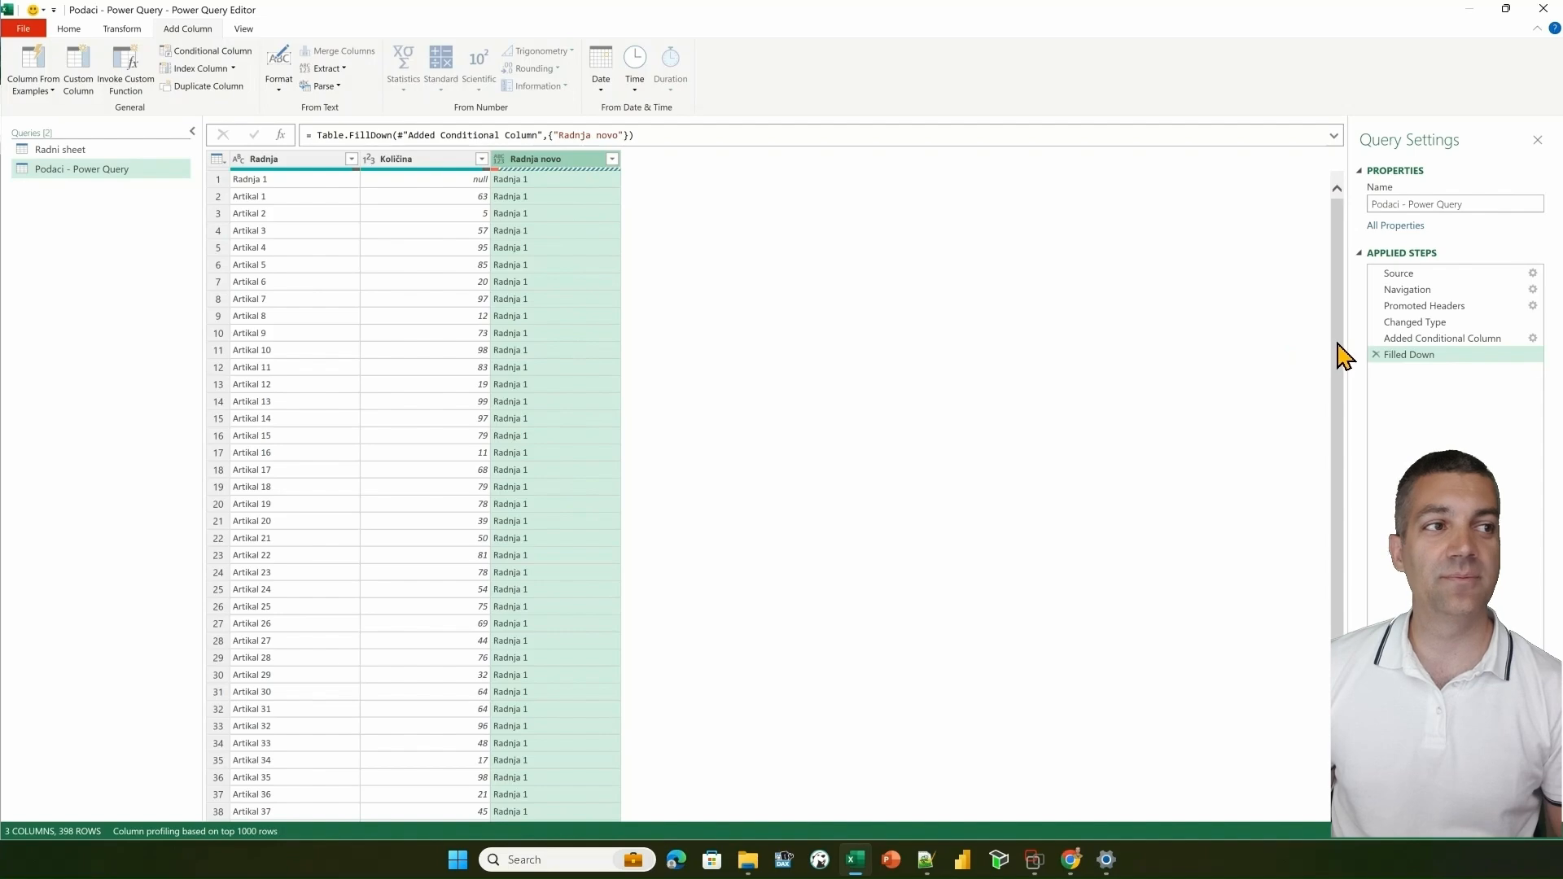
{"action": "left_click_drag", "start_coordinate": [1343, 348], "coordinate": [1354, 540]}
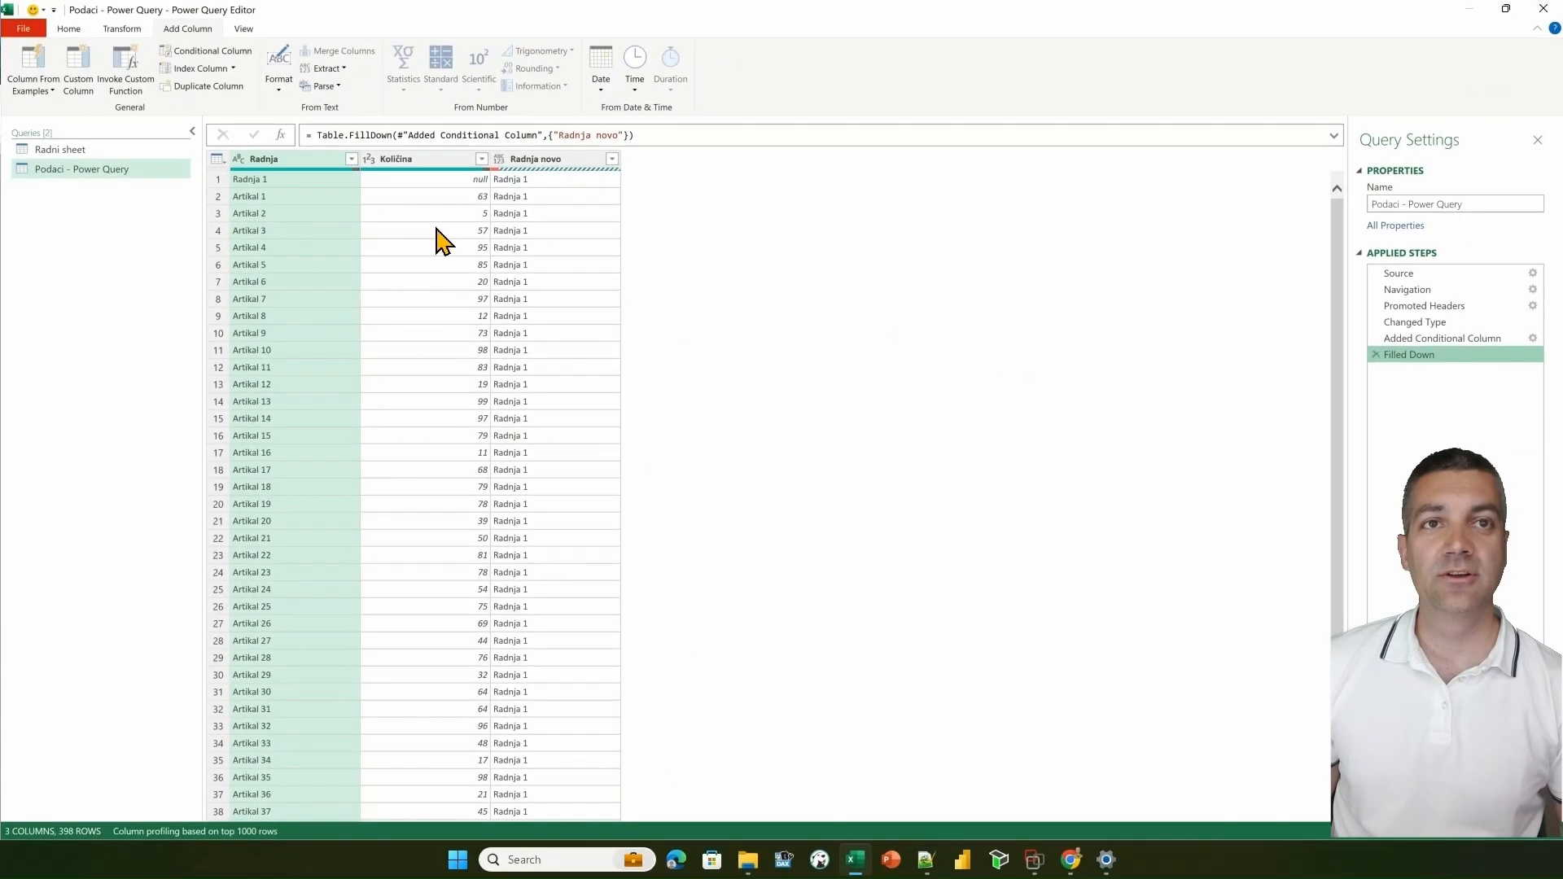
- Rename the Radnja column as Artikal and the Radnja novo column as Radnja
{"action": "left_click", "coordinate": [311, 163]}
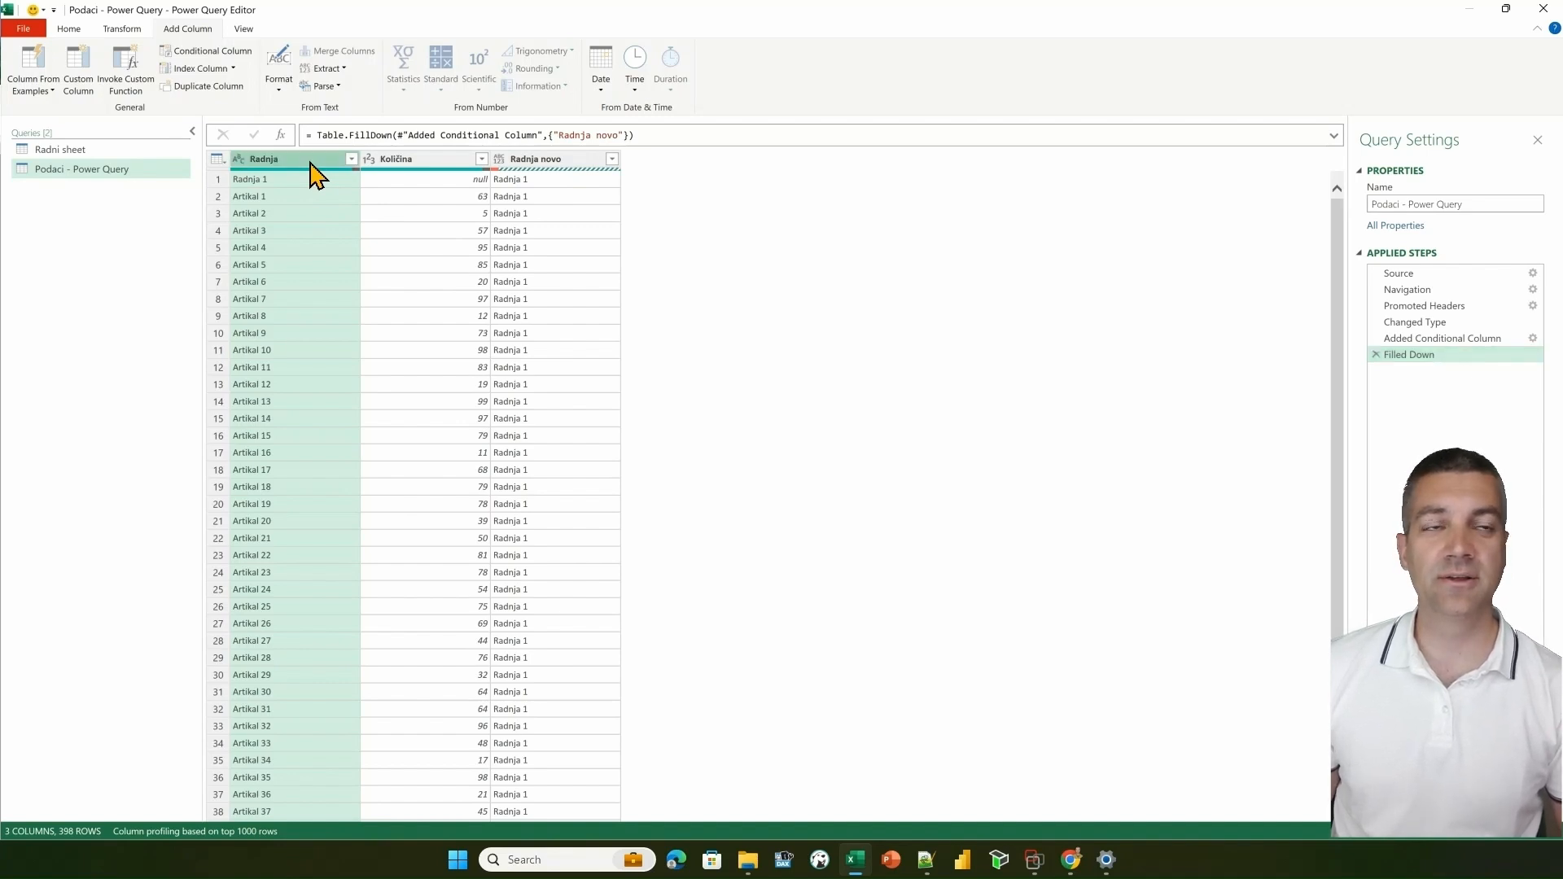
{"action": "double_click", "coordinate": [310, 160]}
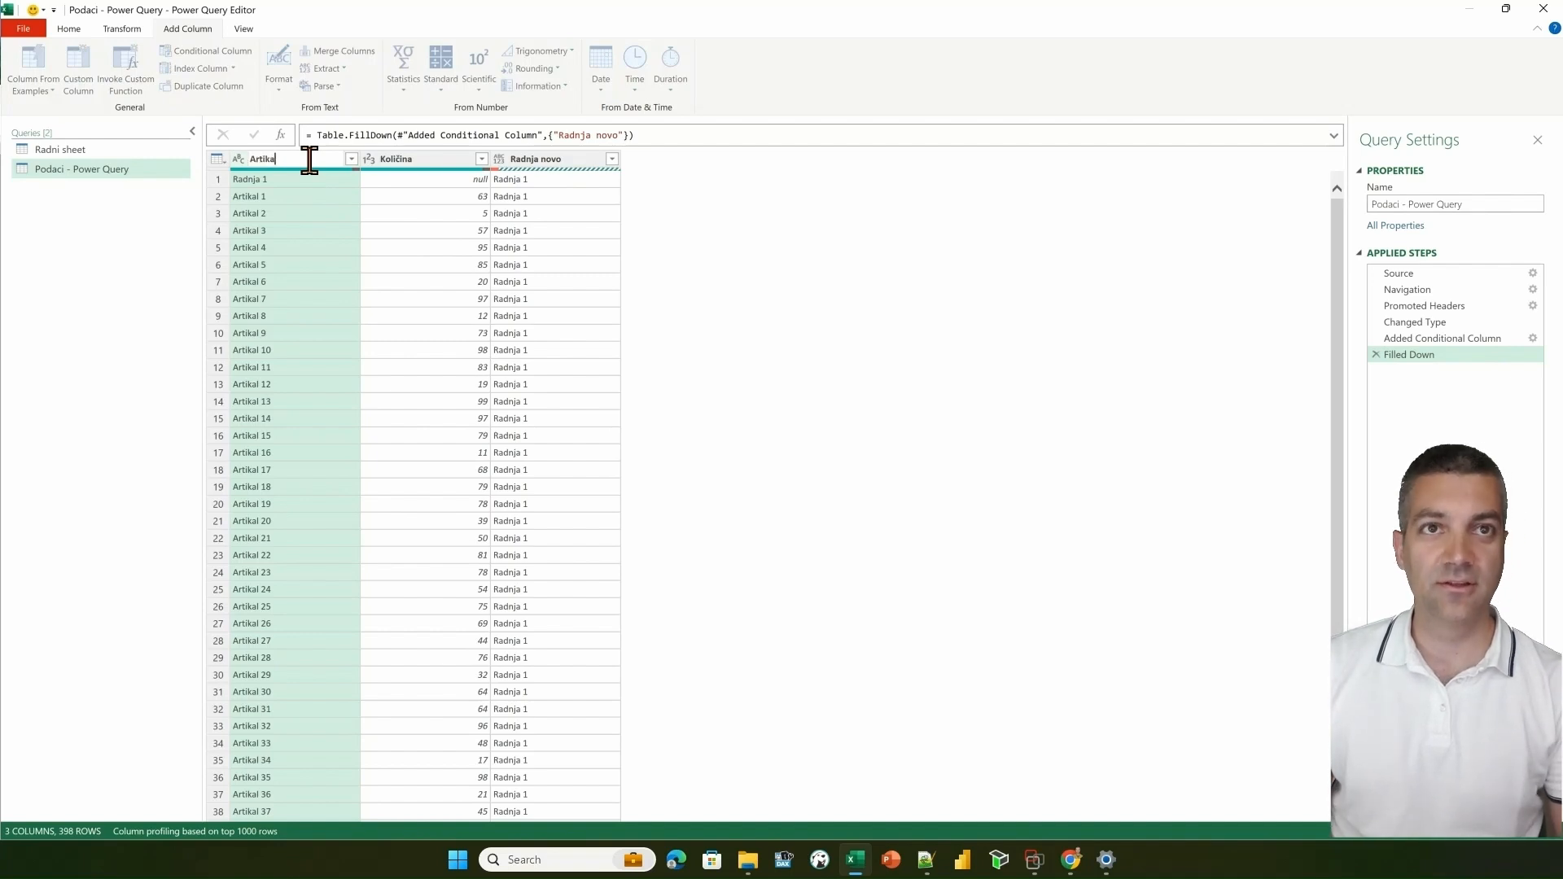
{"action": "key", "text": "Return"}
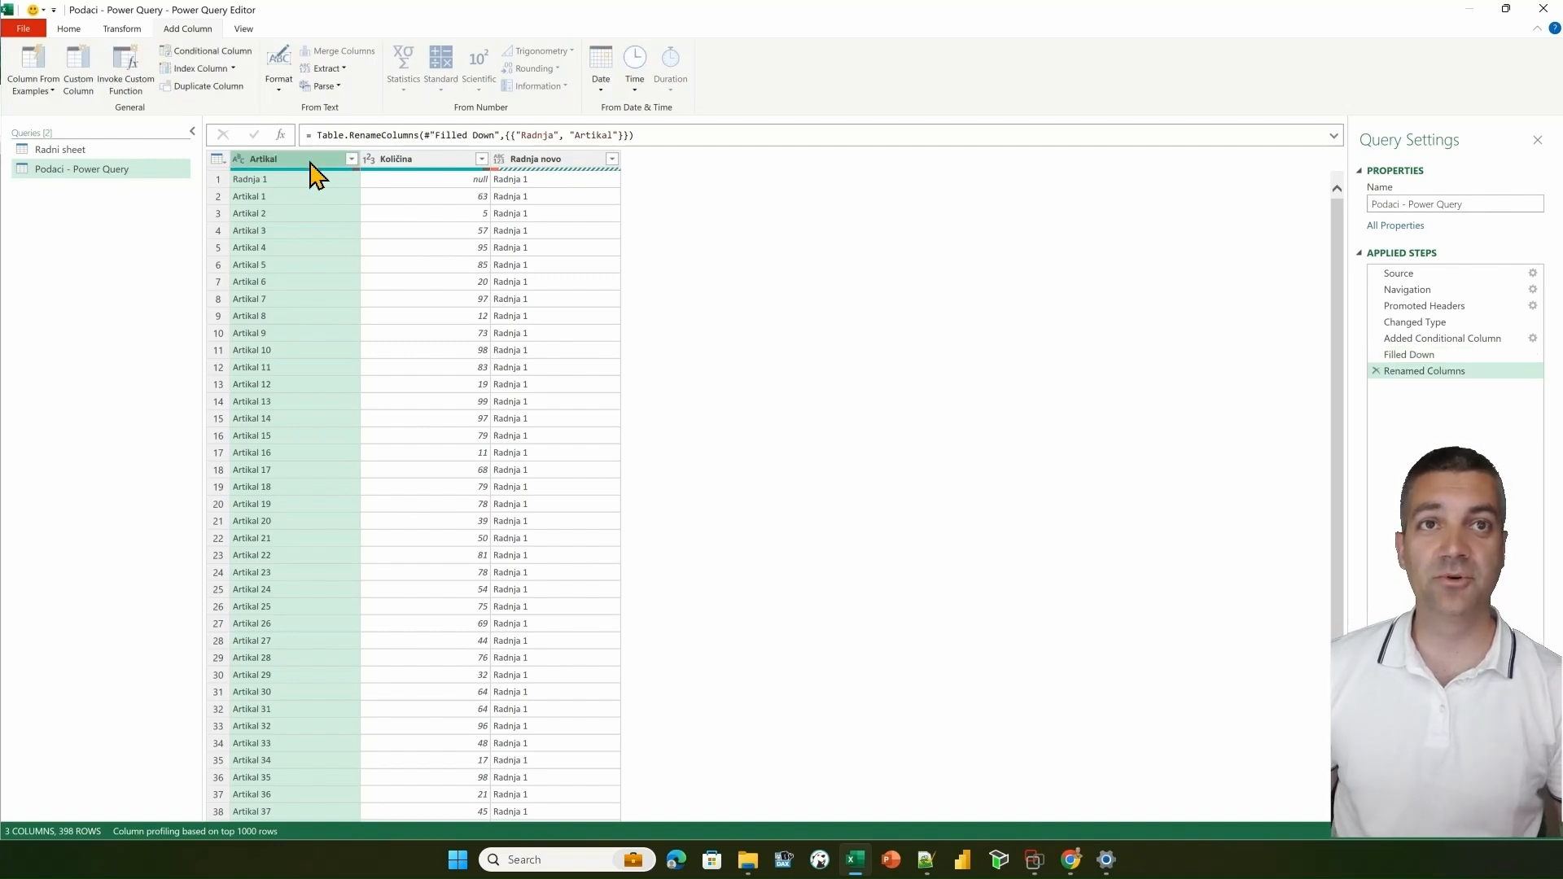
{"action": "double_click", "coordinate": [542, 159]}
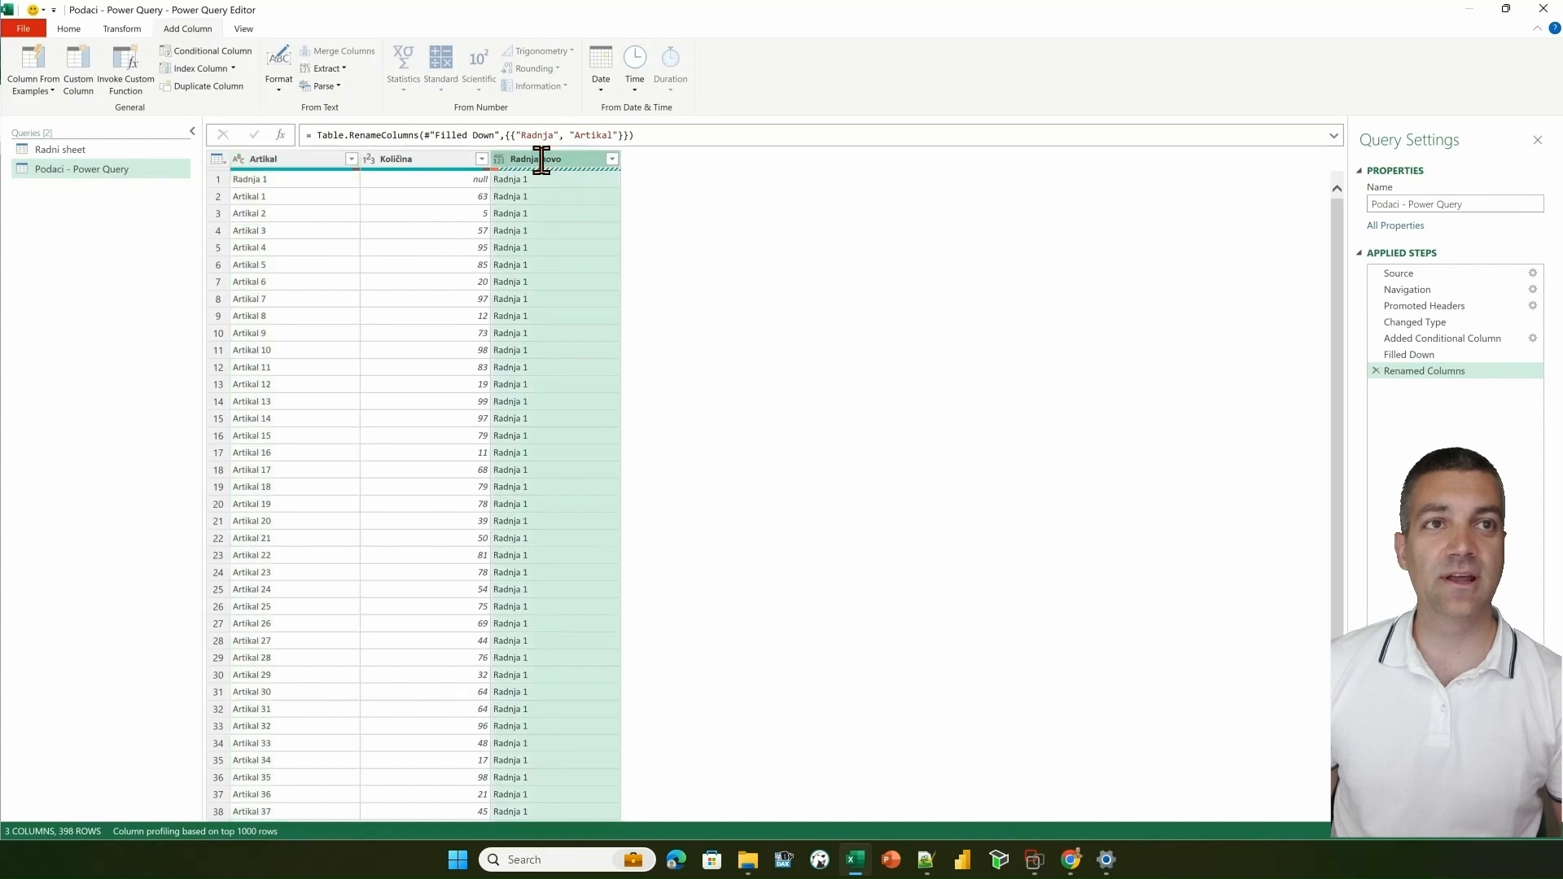
{"action": "type", "text": "Radnj"}
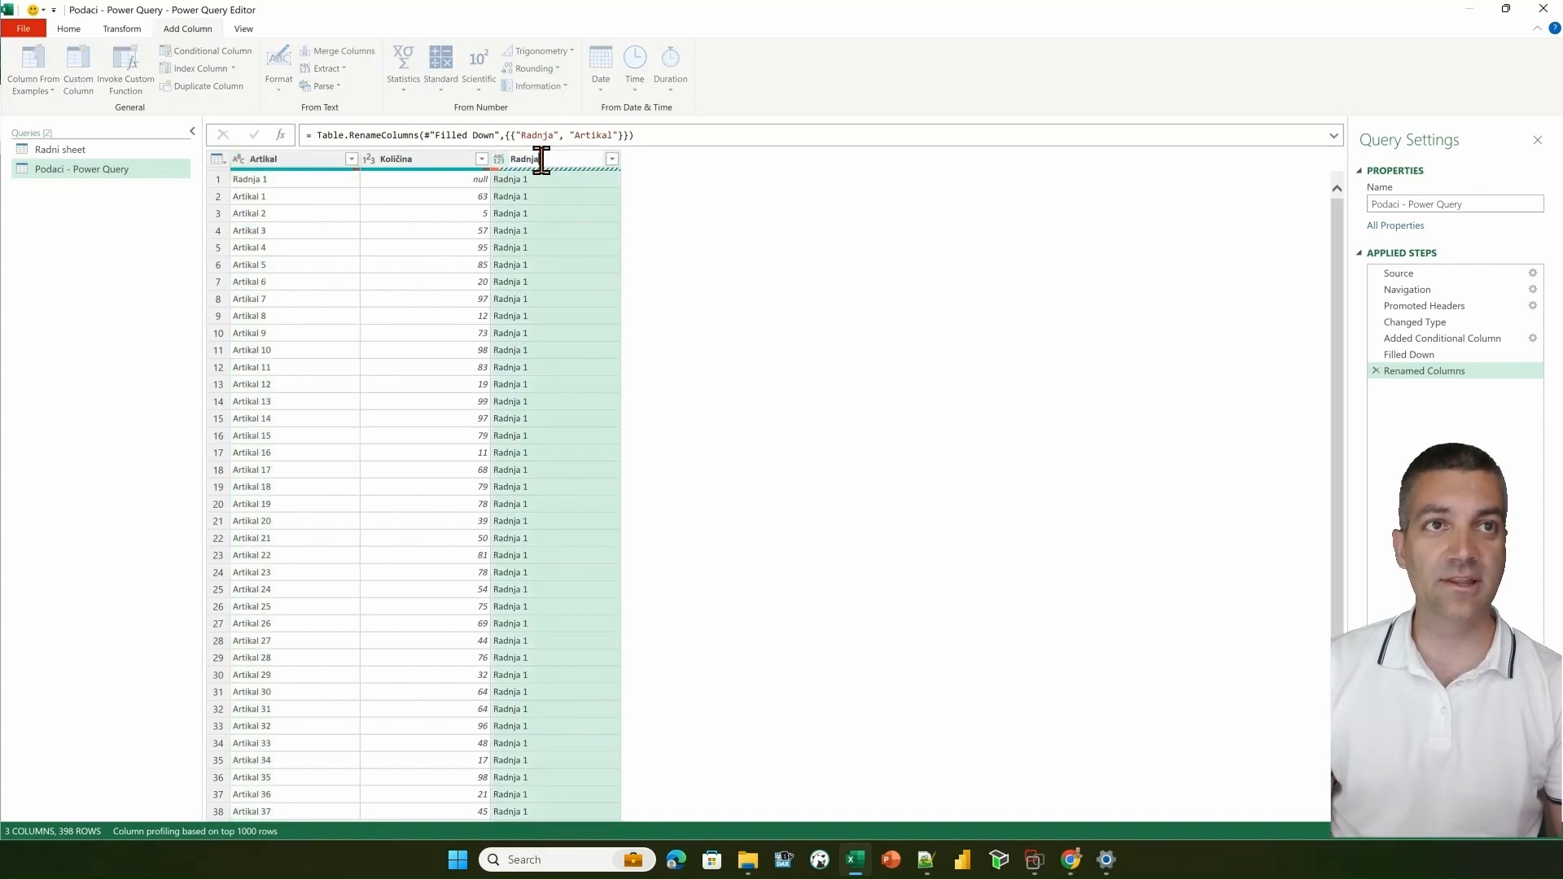
{"action": "type", "text": "a"}
{"action": "key", "text": "Return"}
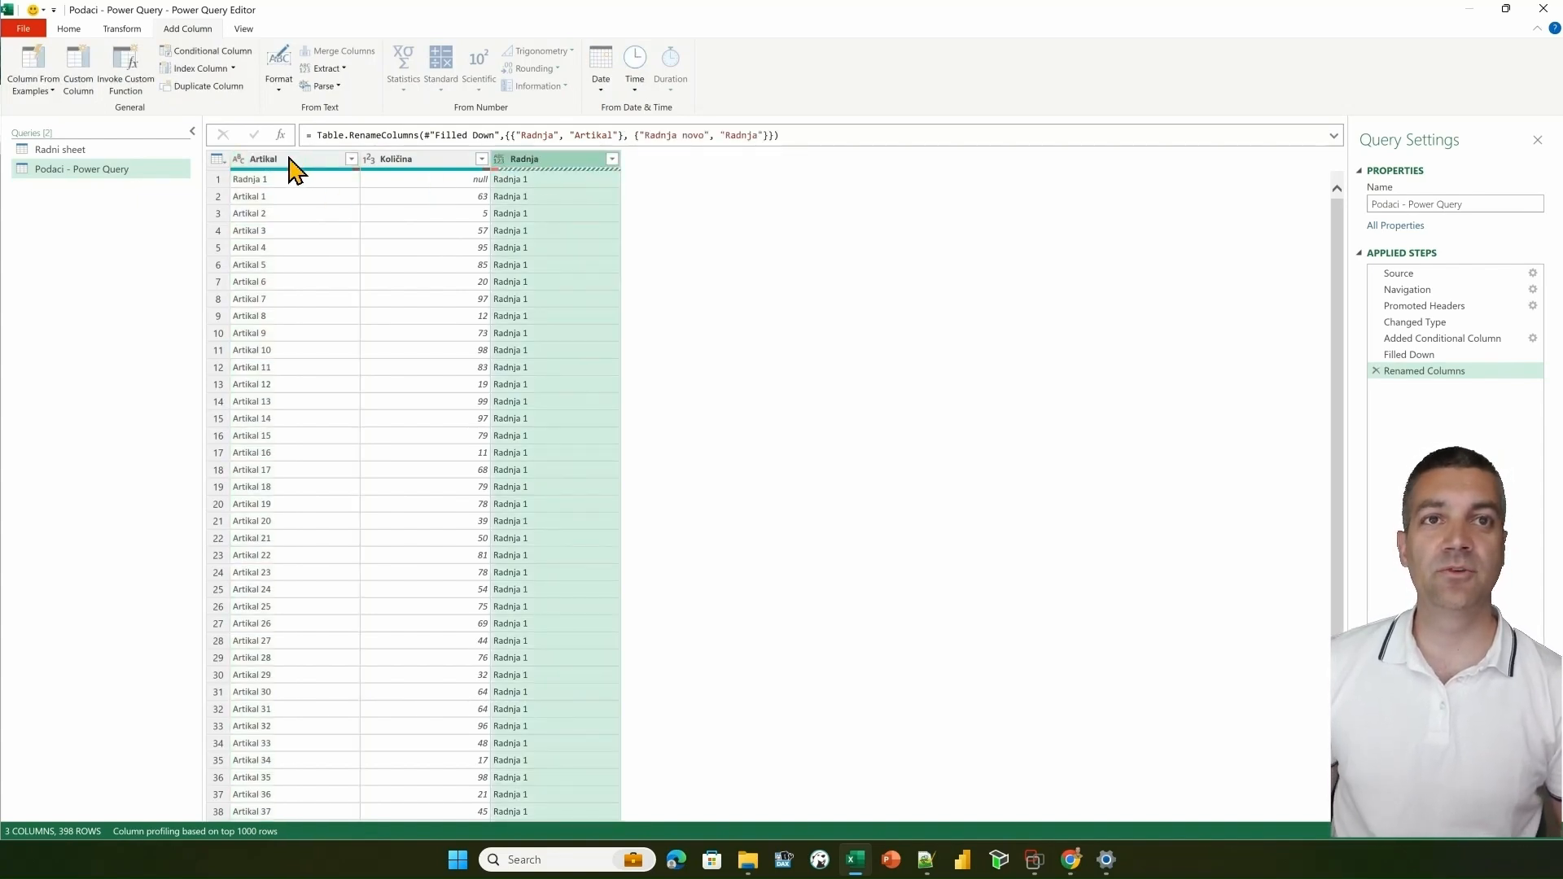
- Filter the Artikal column with a text filter that keeps only rows beginning with Artikal
{"action": "left_click", "coordinate": [294, 163]}
{"action": "left_click", "coordinate": [352, 159]}
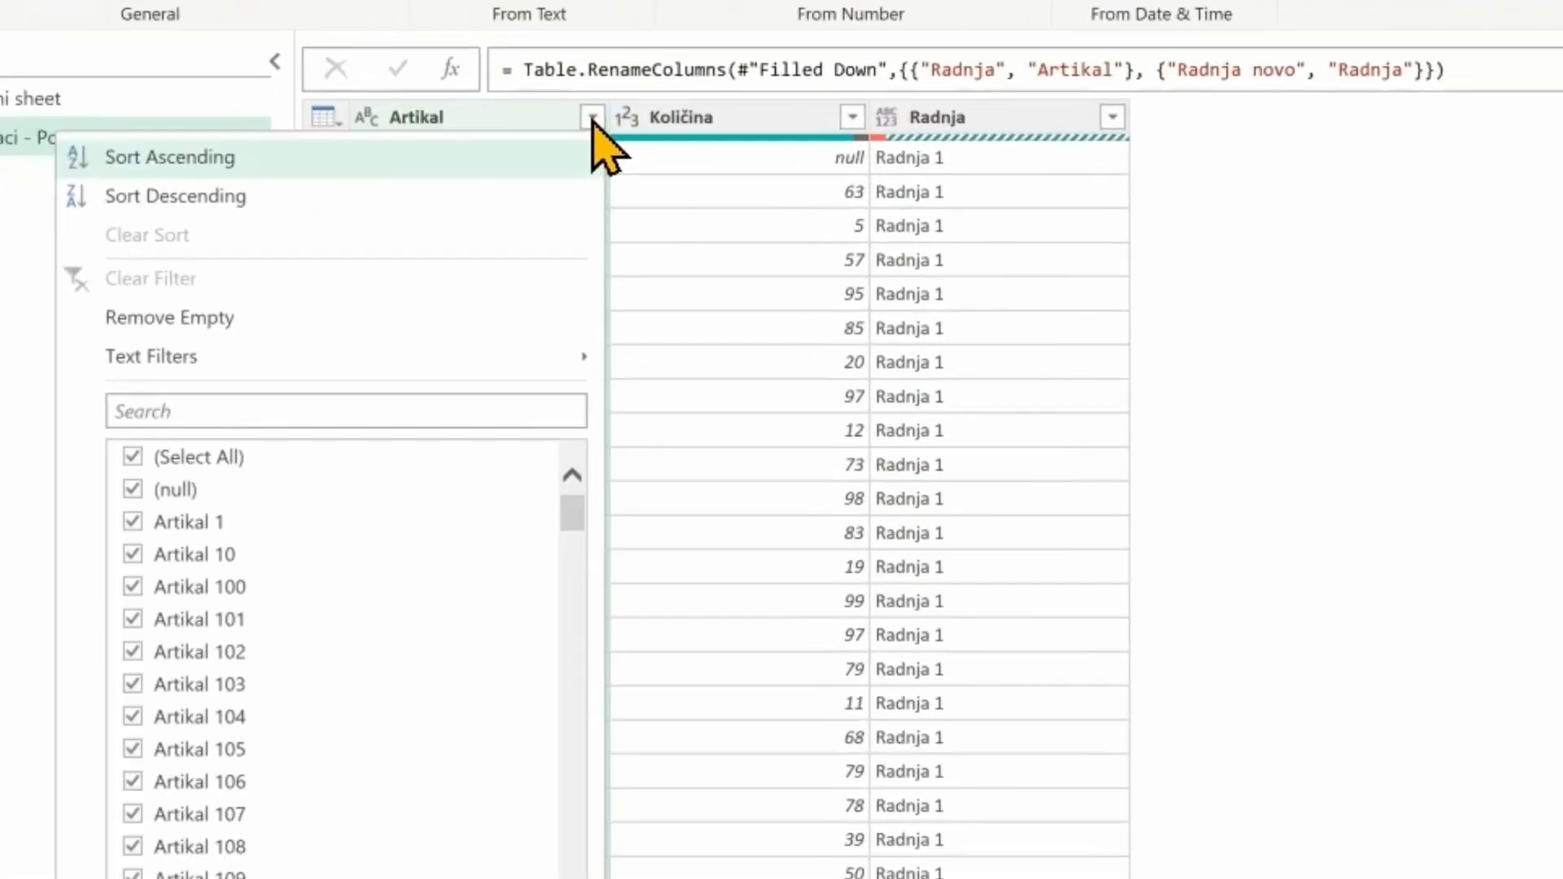
{"action": "mouse_move", "coordinate": [385, 364]}
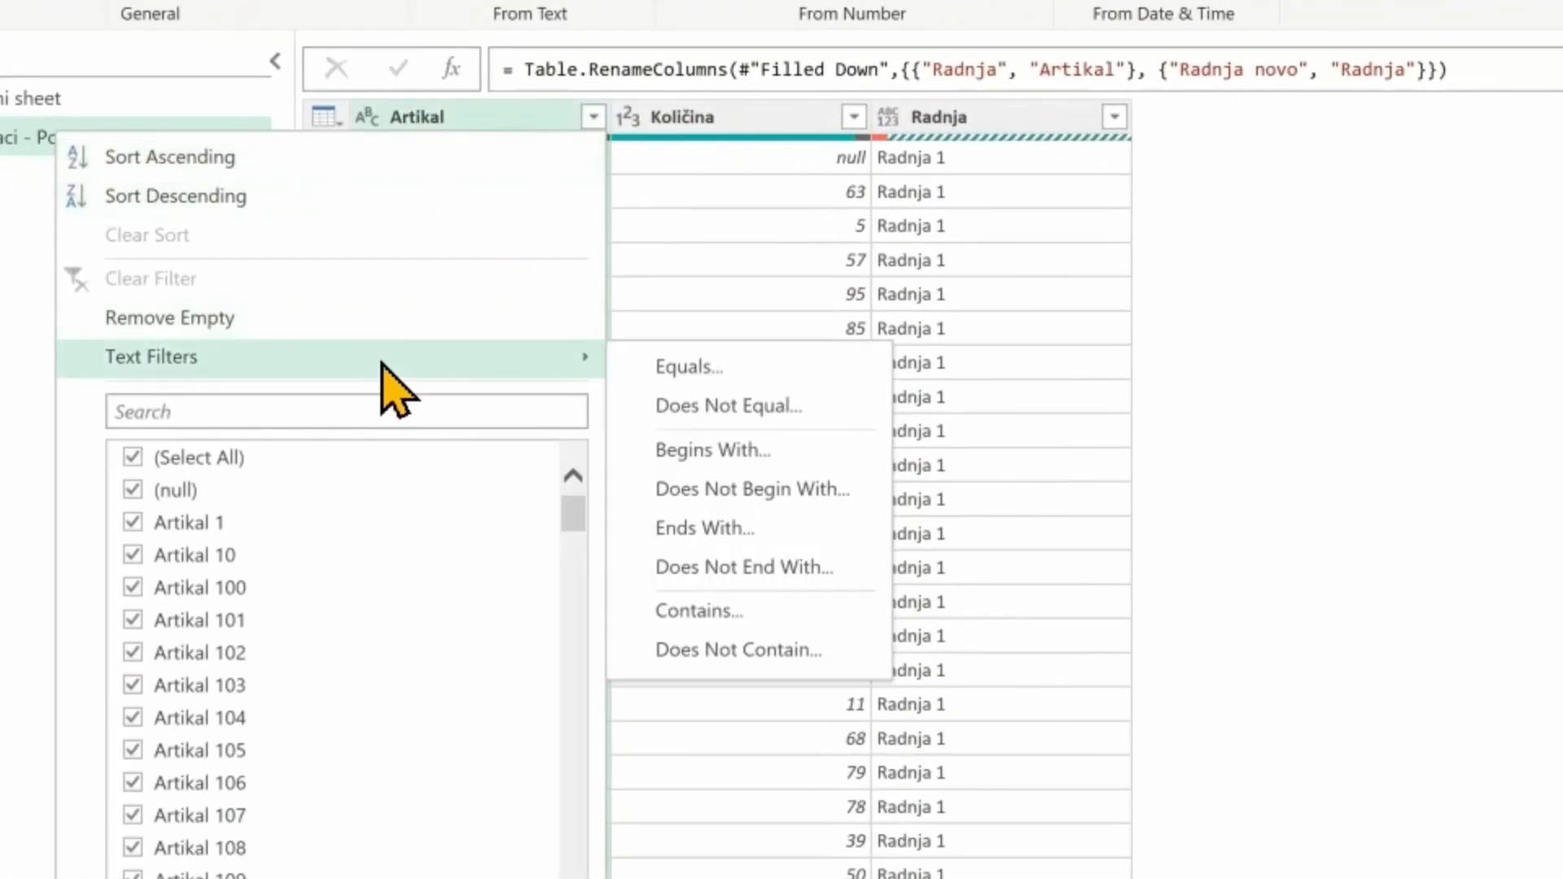
{"action": "left_click", "coordinate": [734, 452]}
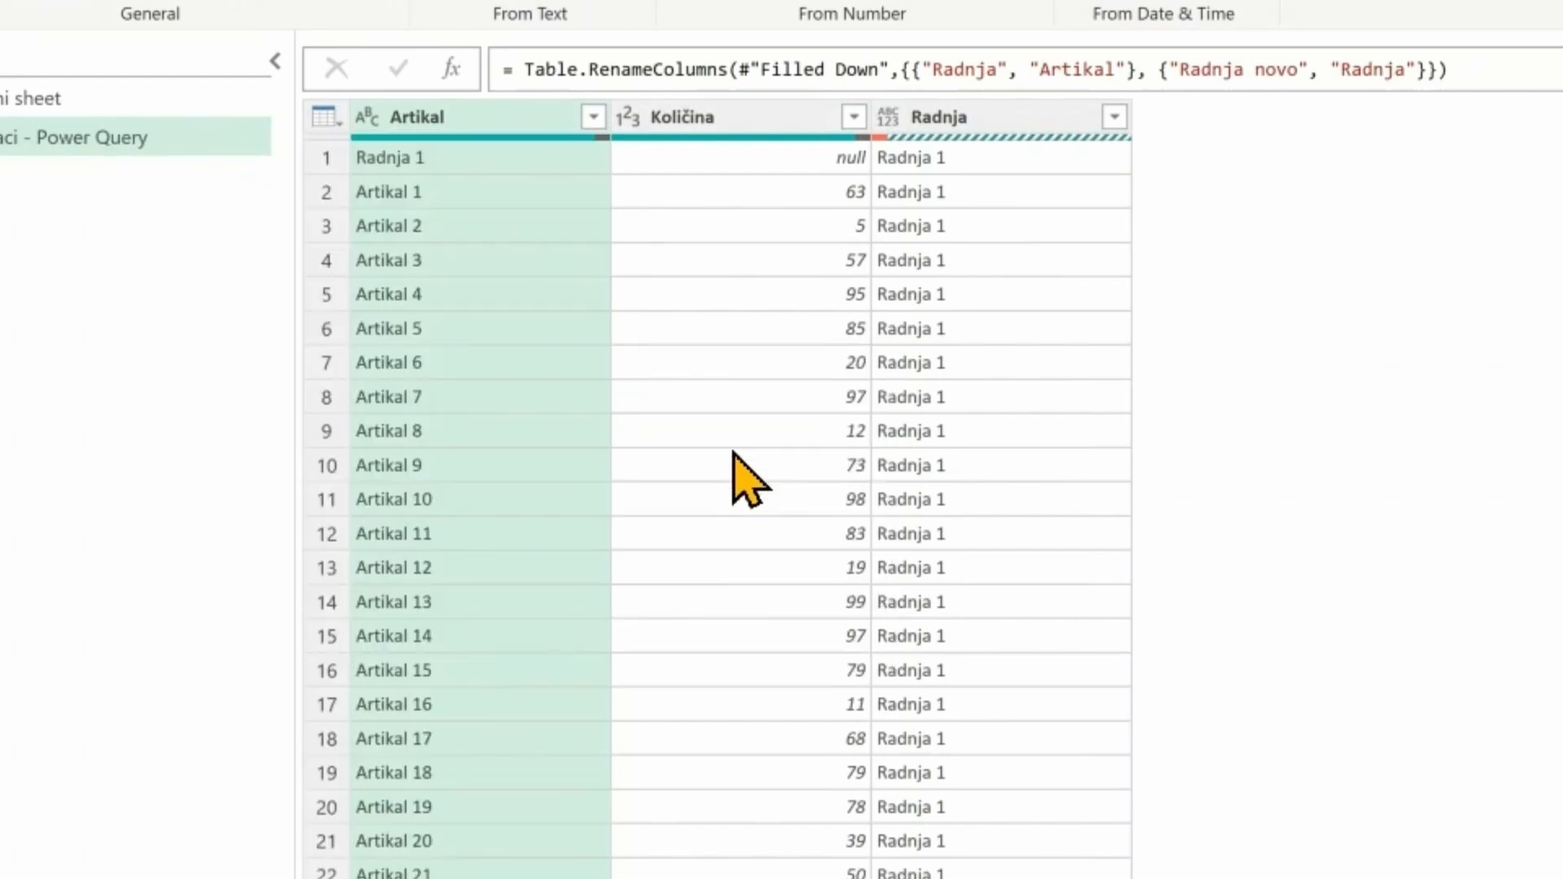
{"action": "left_click", "coordinate": [1384, 643]}
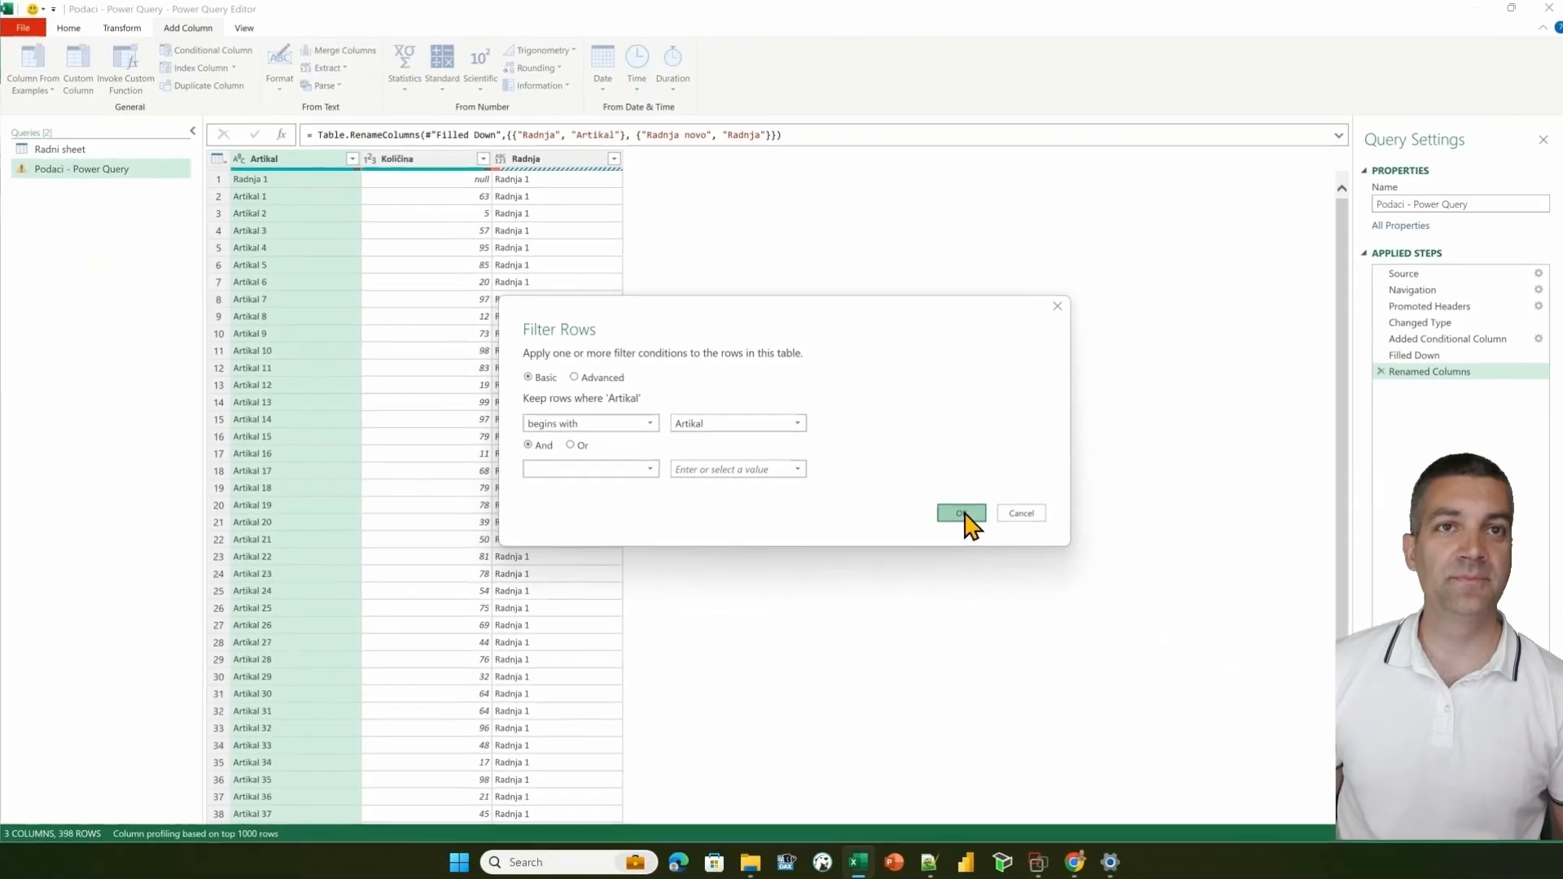
{"action": "left_click", "coordinate": [960, 520]}
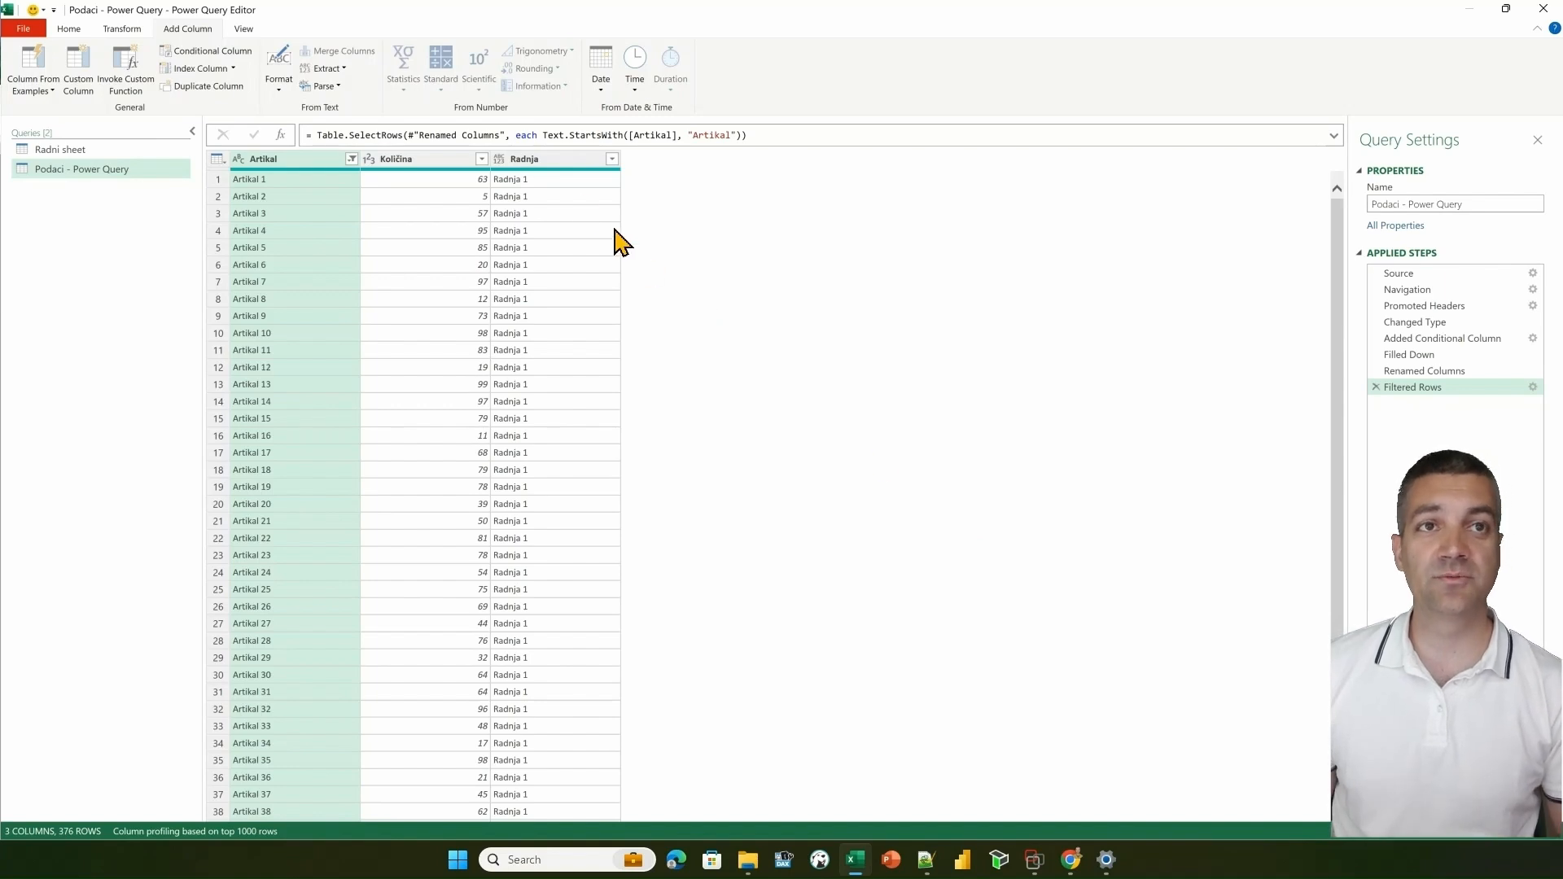
- Move the Radnja column in front of the Artikal column and load the query result into the workbook
{"action": "left_click_drag", "start_coordinate": [547, 169], "coordinate": [307, 177]}
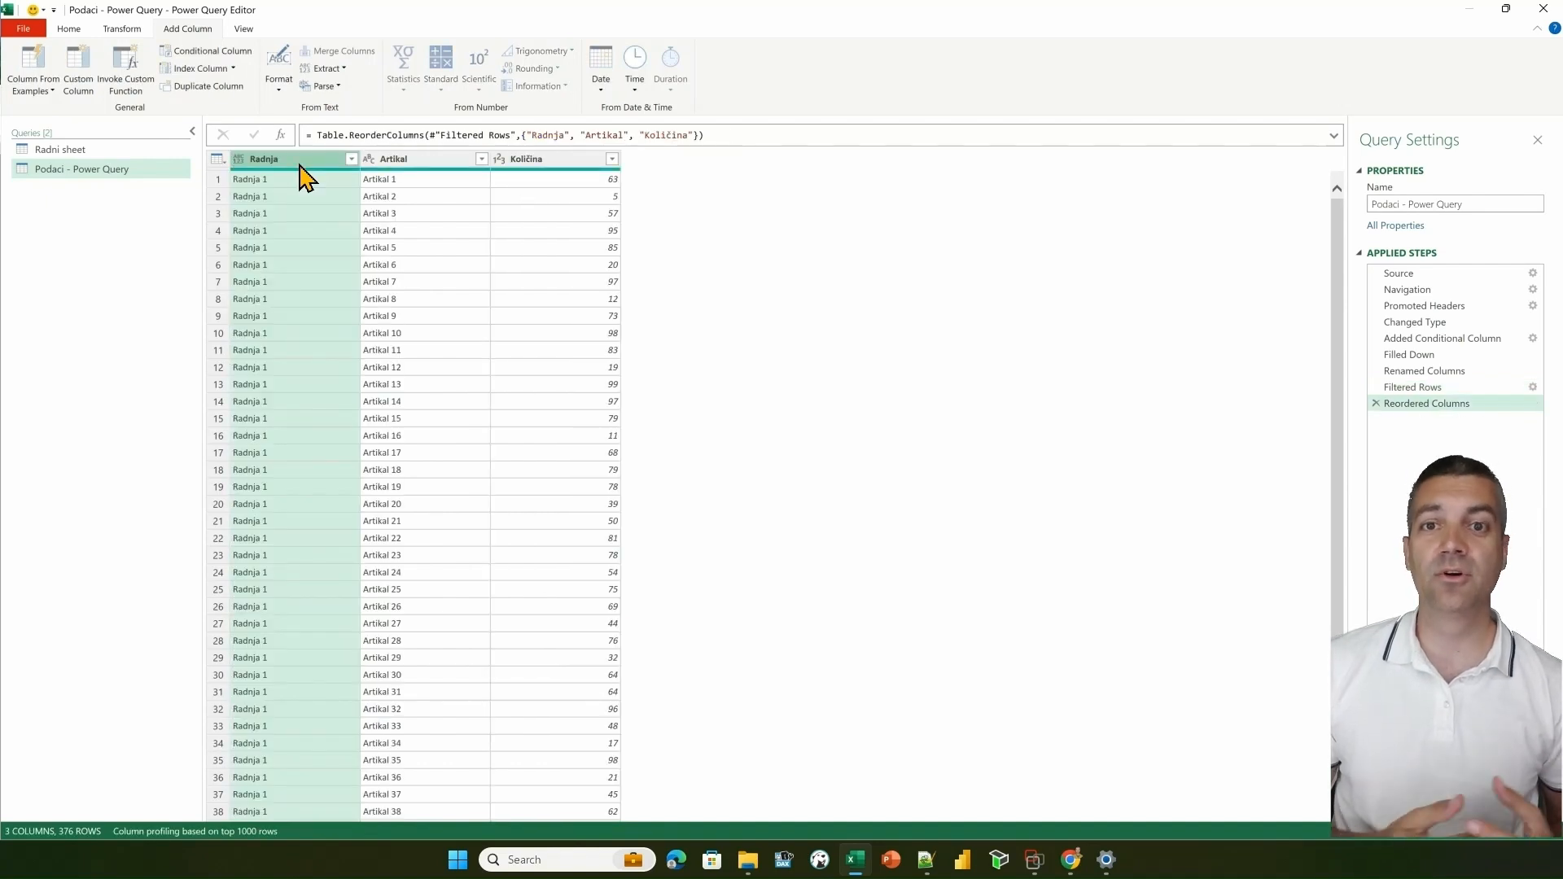
{"action": "left_click", "coordinate": [69, 31]}
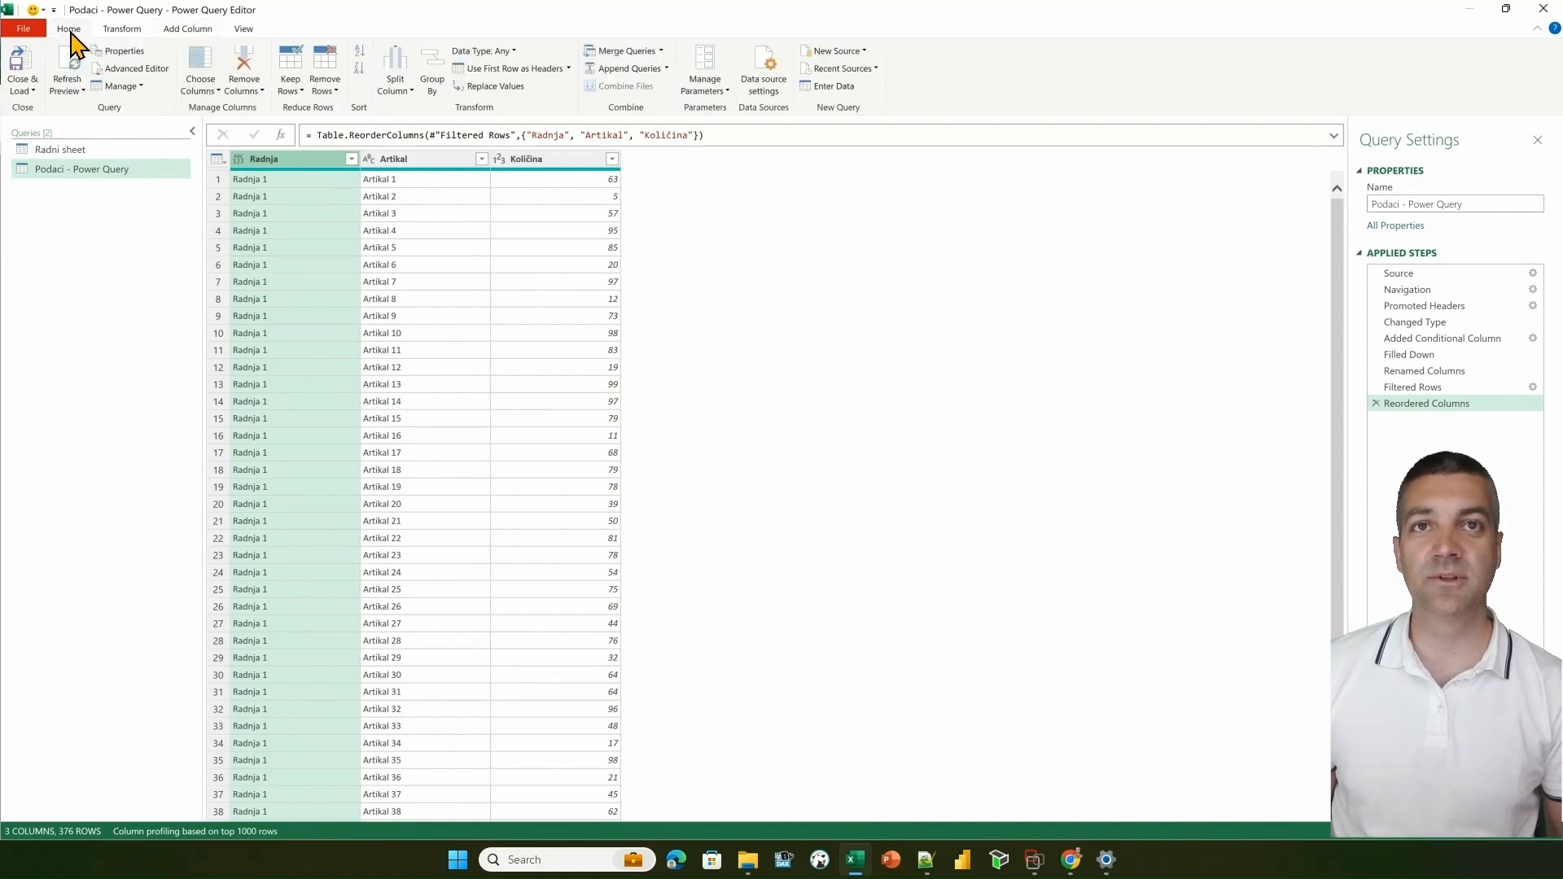
{"action": "left_click", "coordinate": [29, 67]}
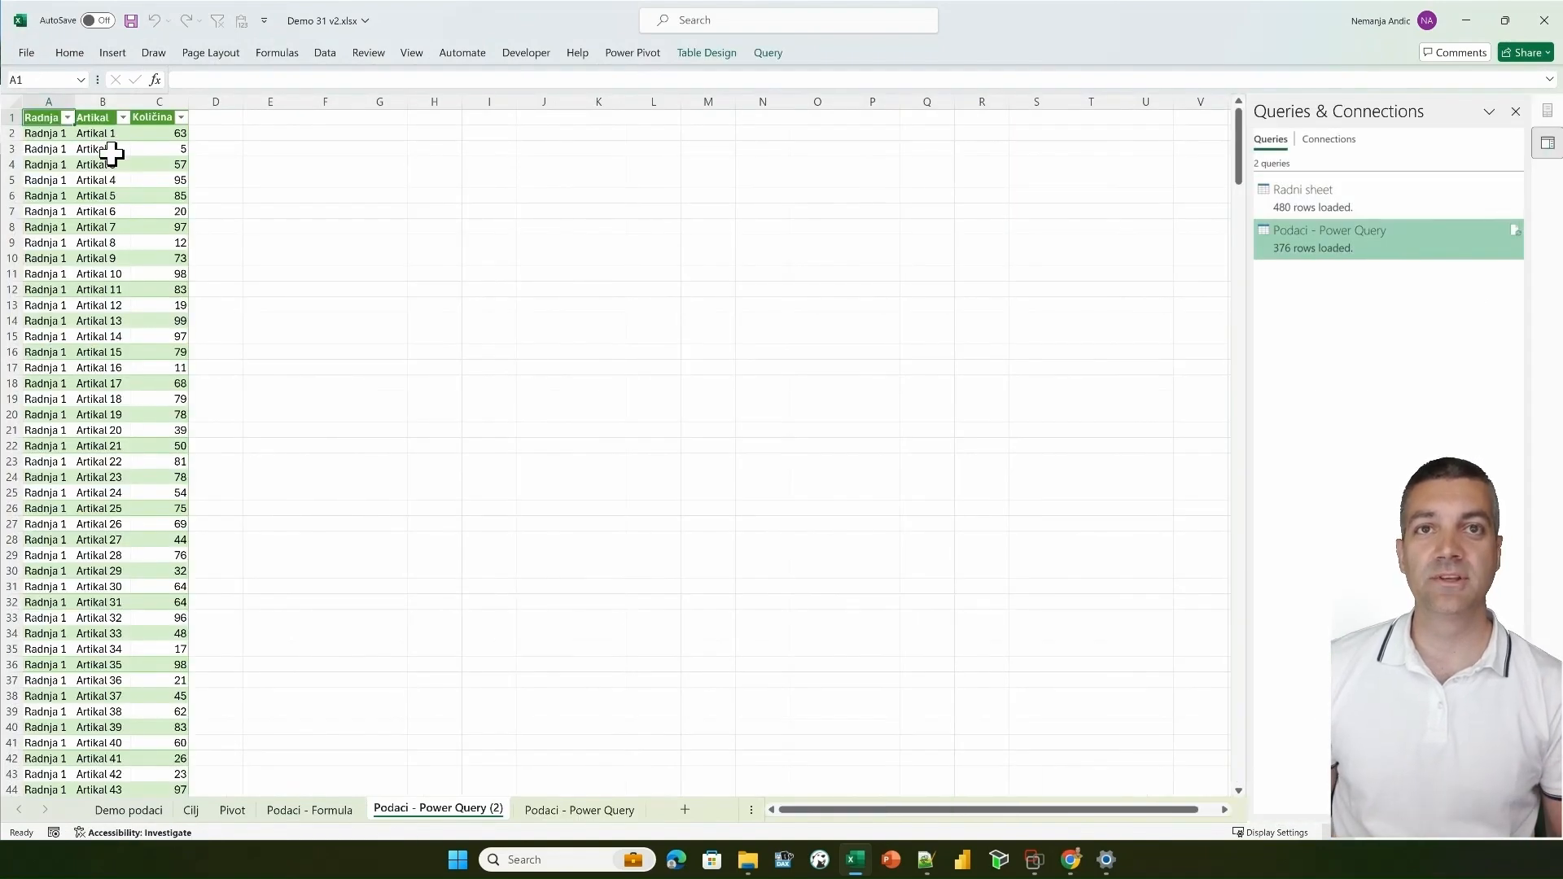
- Insert a PivotTable on a new worksheet based on the loaded Radnja, Artikal and Količina table
{"action": "left_click", "coordinate": [111, 153]}
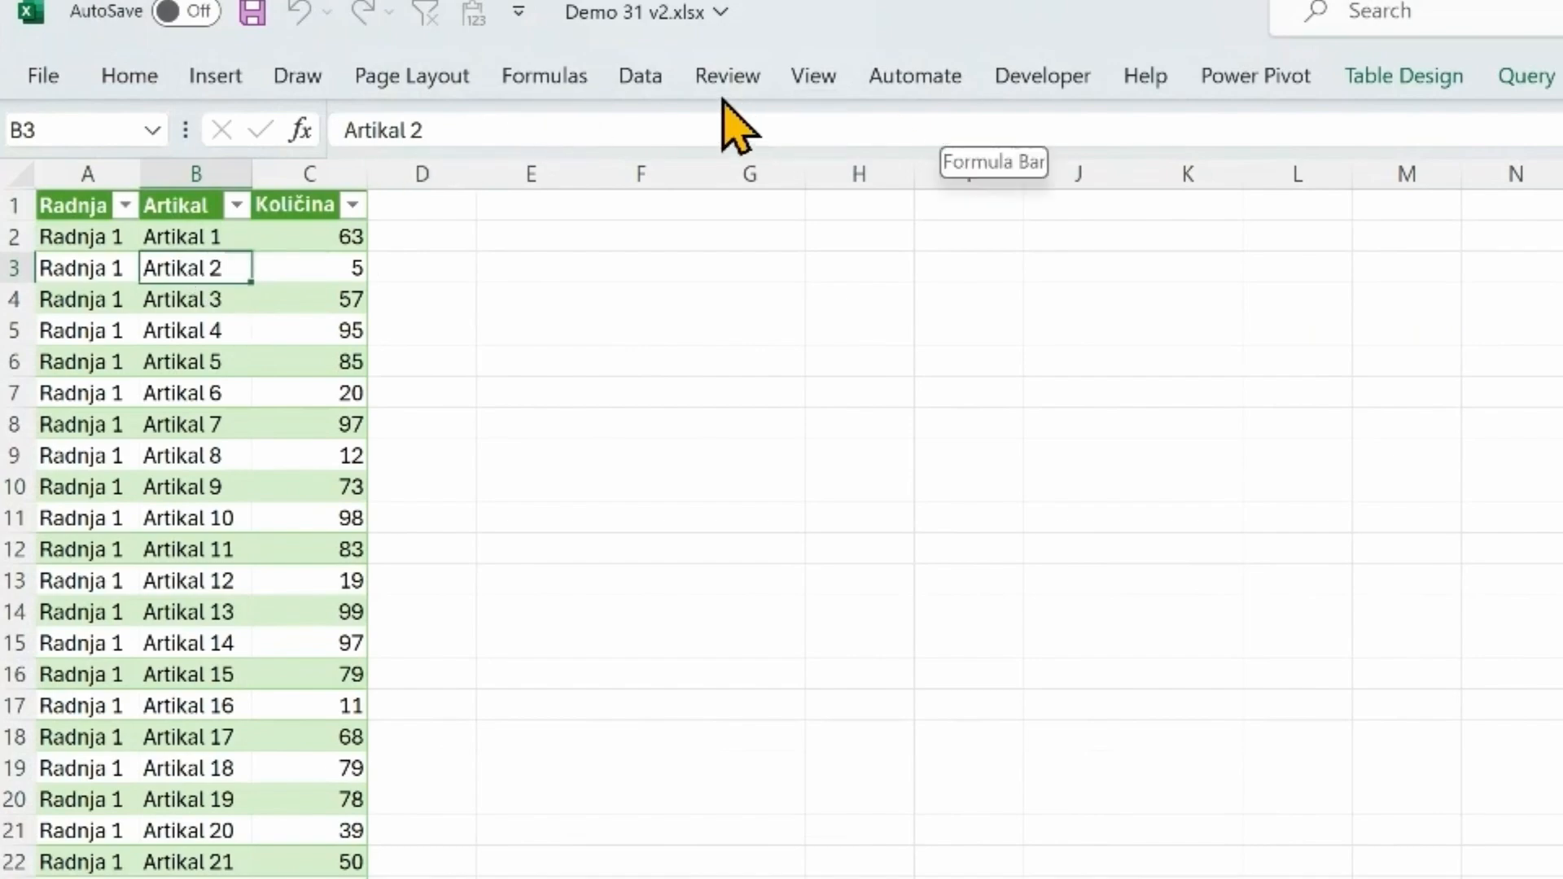
{"action": "left_click", "coordinate": [215, 74]}
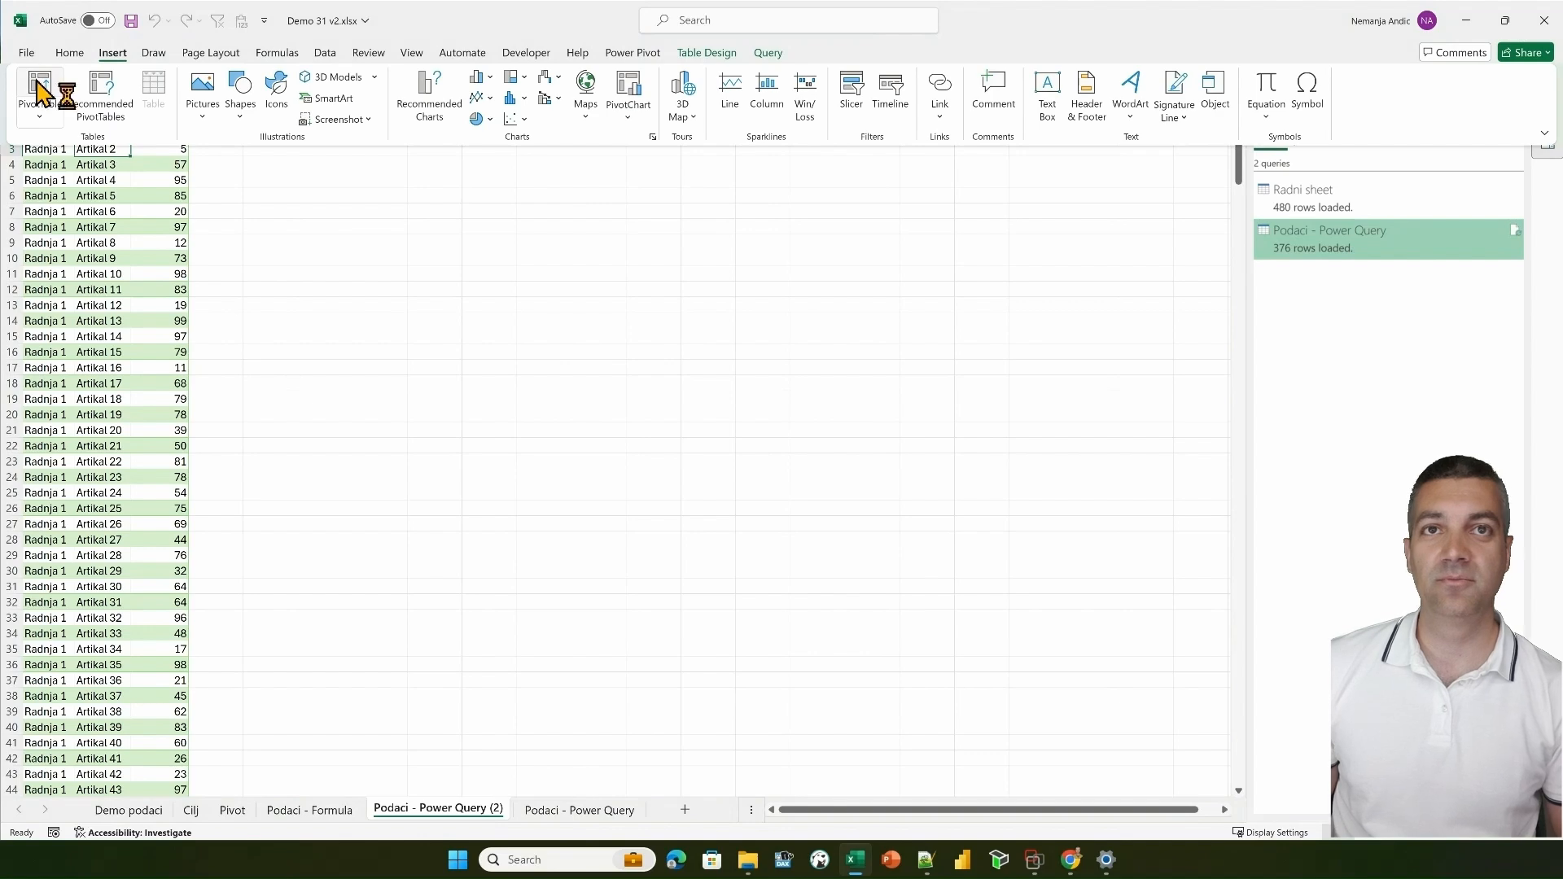
{"action": "left_click", "coordinate": [37, 90]}
{"action": "left_click", "coordinate": [756, 411]}
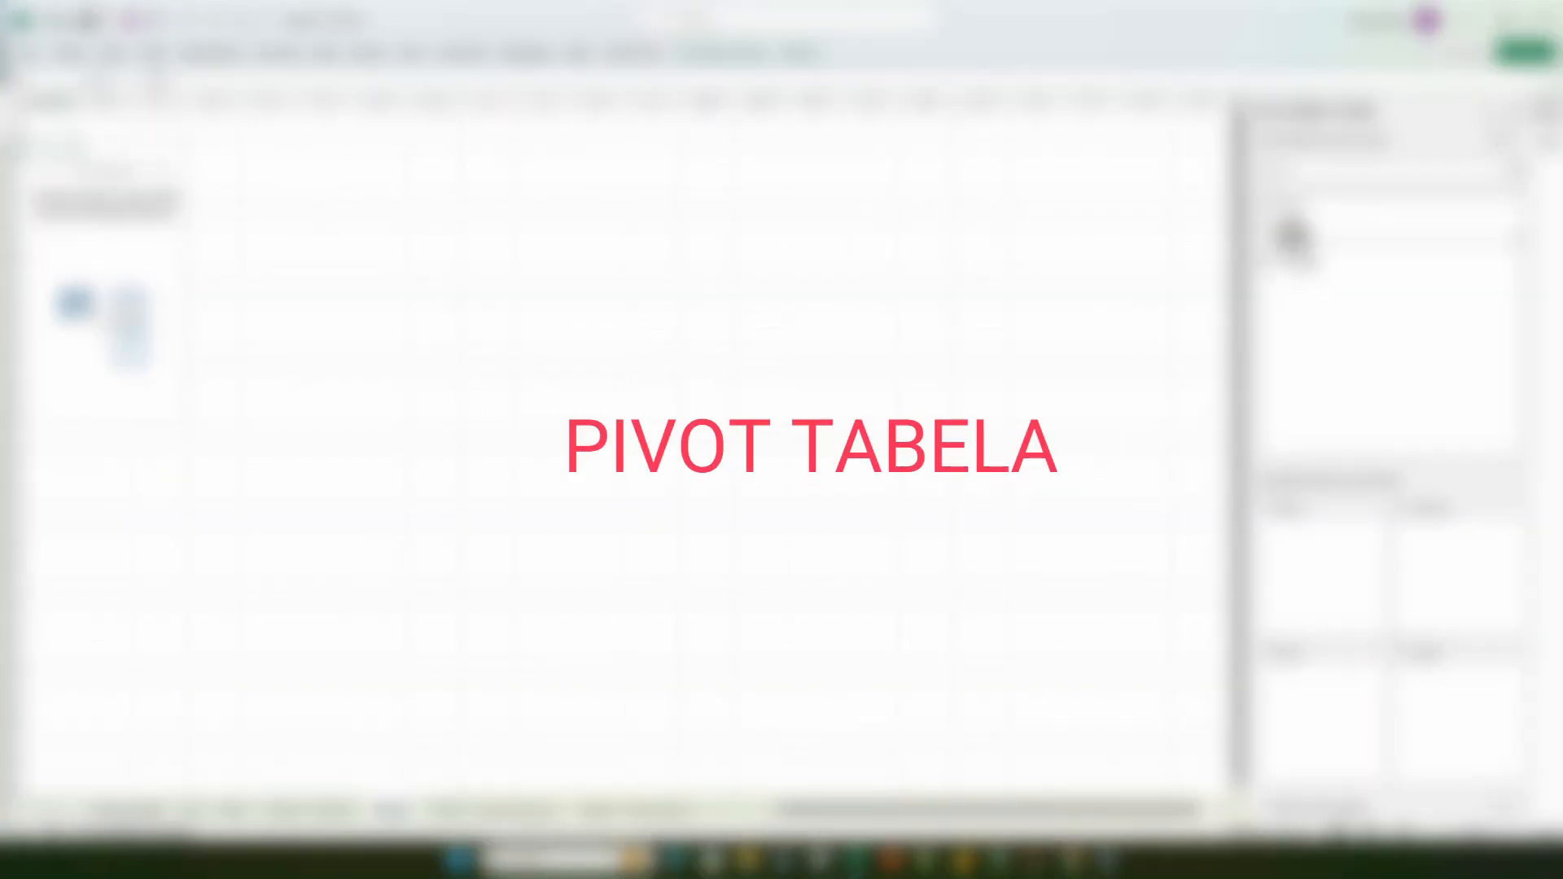
- Build the PivotTable with Artikal as rows, Radnja as columns and the sum of Količina as values
{"action": "left_click_drag", "start_coordinate": [1289, 224], "coordinate": [1316, 705]}
{"action": "left_click_drag", "start_coordinate": [1296, 210], "coordinate": [1465, 540]}
{"action": "left_click_drag", "start_coordinate": [1468, 560], "coordinate": [1461, 558]}
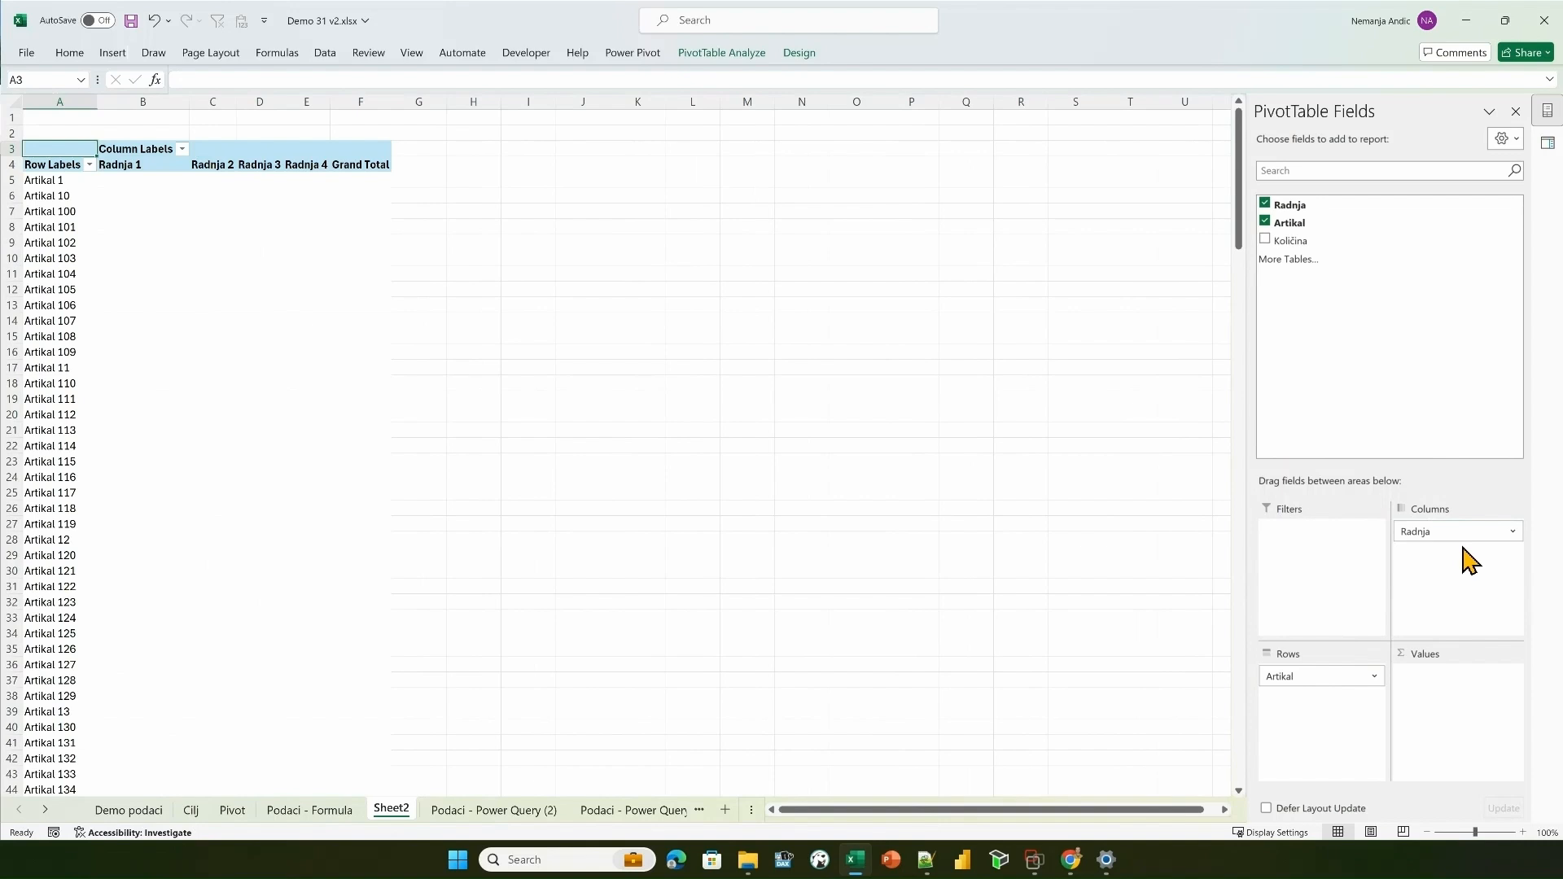
{"action": "left_click_drag", "start_coordinate": [1300, 238], "coordinate": [1439, 721]}
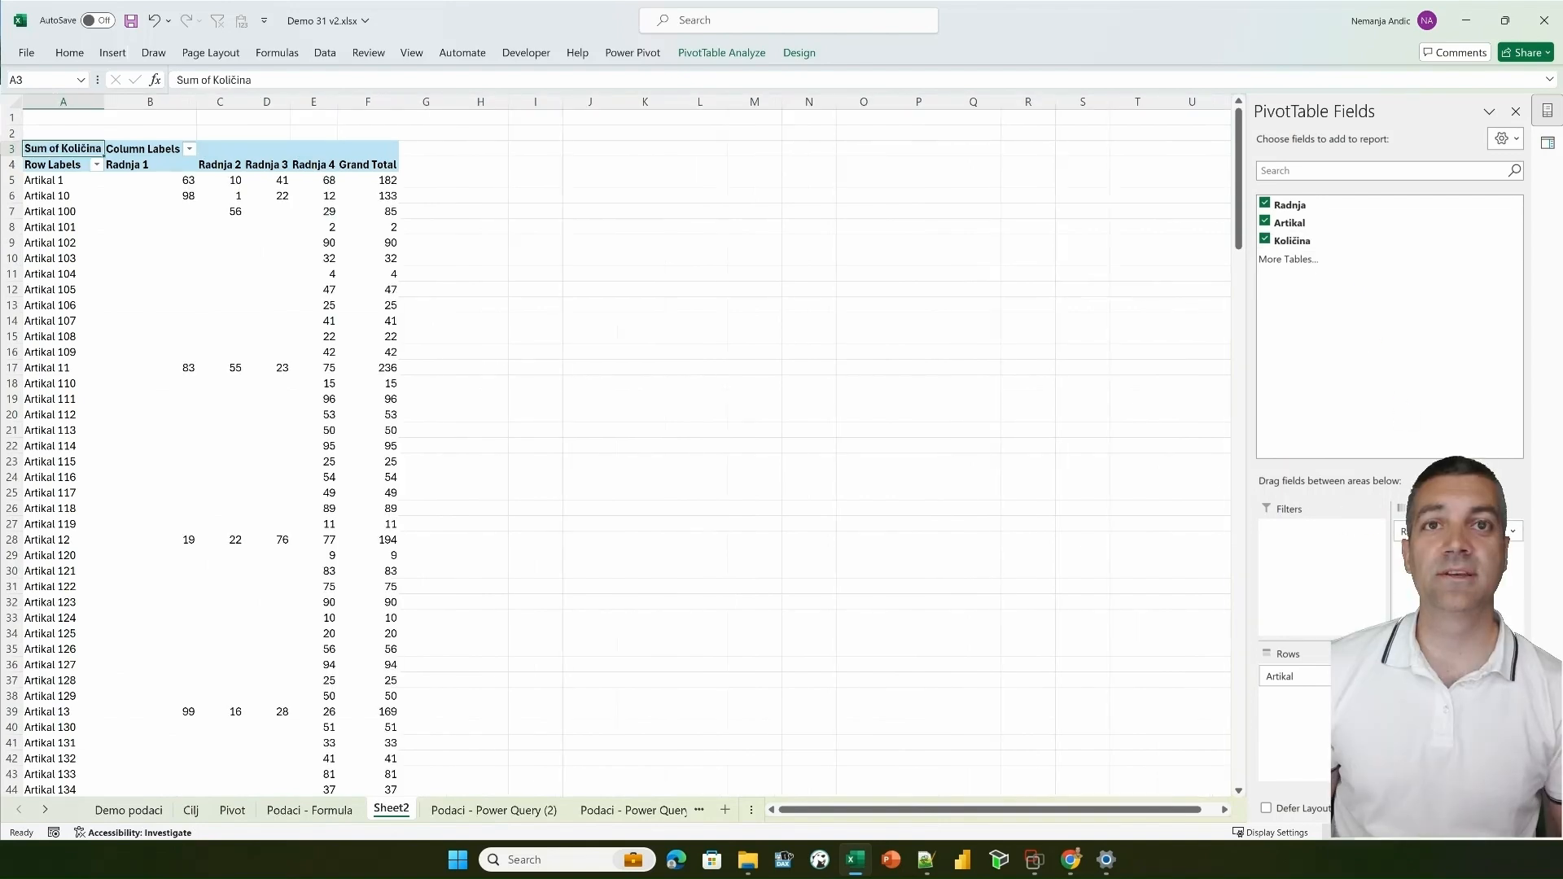
- Filter the PivotTable's row labels to show only Artikal 10, searching for "artikal 10" in the filter list
{"action": "left_click", "coordinate": [95, 164]}
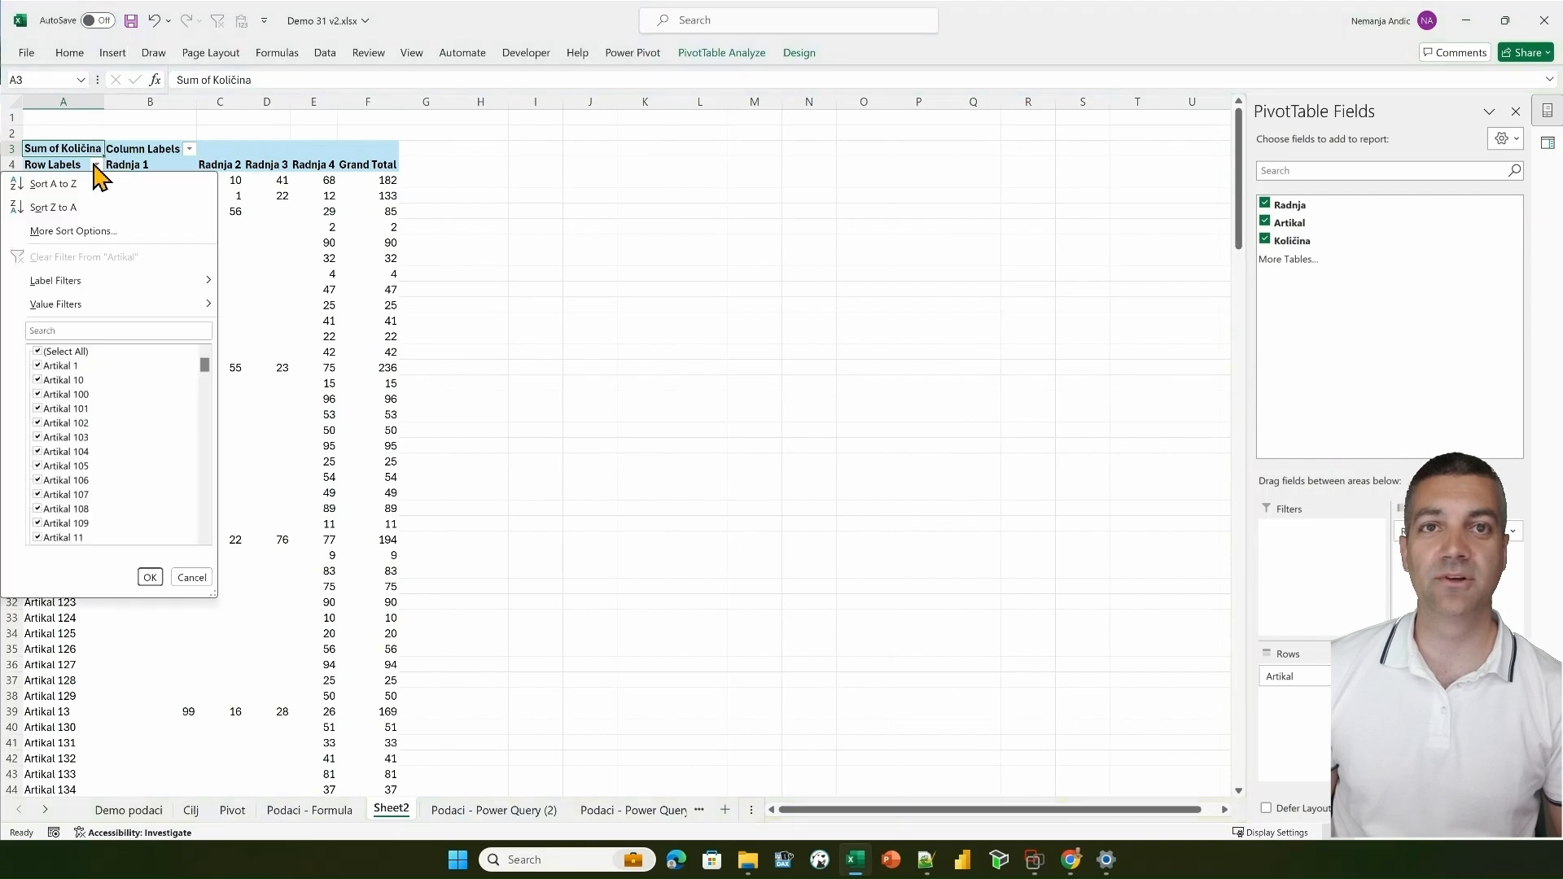
{"action": "left_click", "coordinate": [103, 330]}
{"action": "type", "text": "ar"}
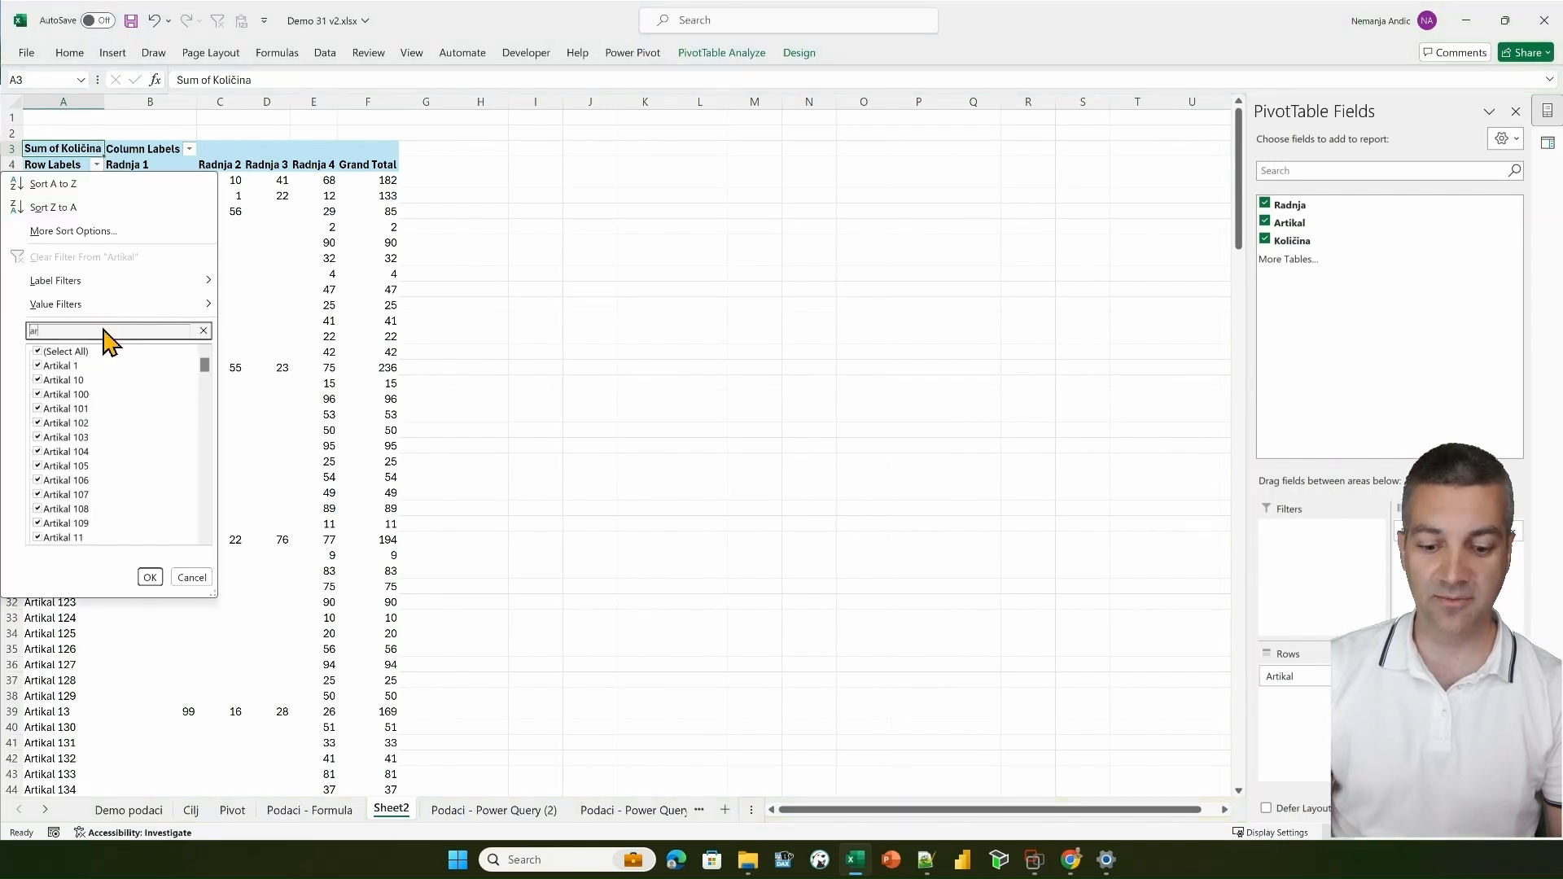
{"action": "type", "text": "tiak"}
{"action": "key", "text": "BackSpace"}
{"action": "key", "text": "BackSpace"}
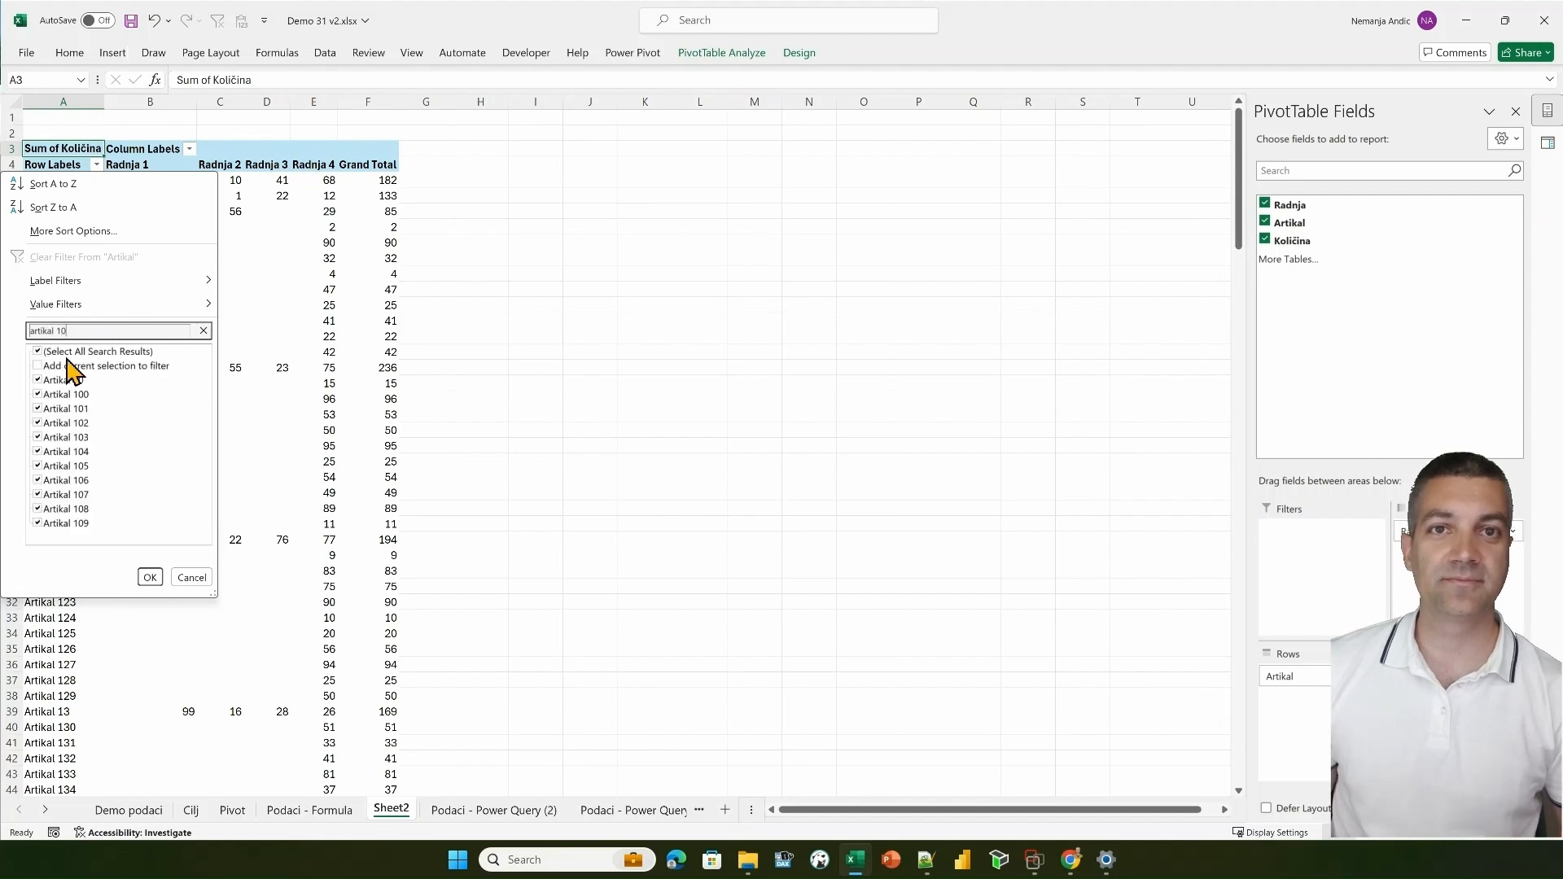
{"action": "left_click", "coordinate": [38, 350]}
{"action": "left_click", "coordinate": [38, 380]}
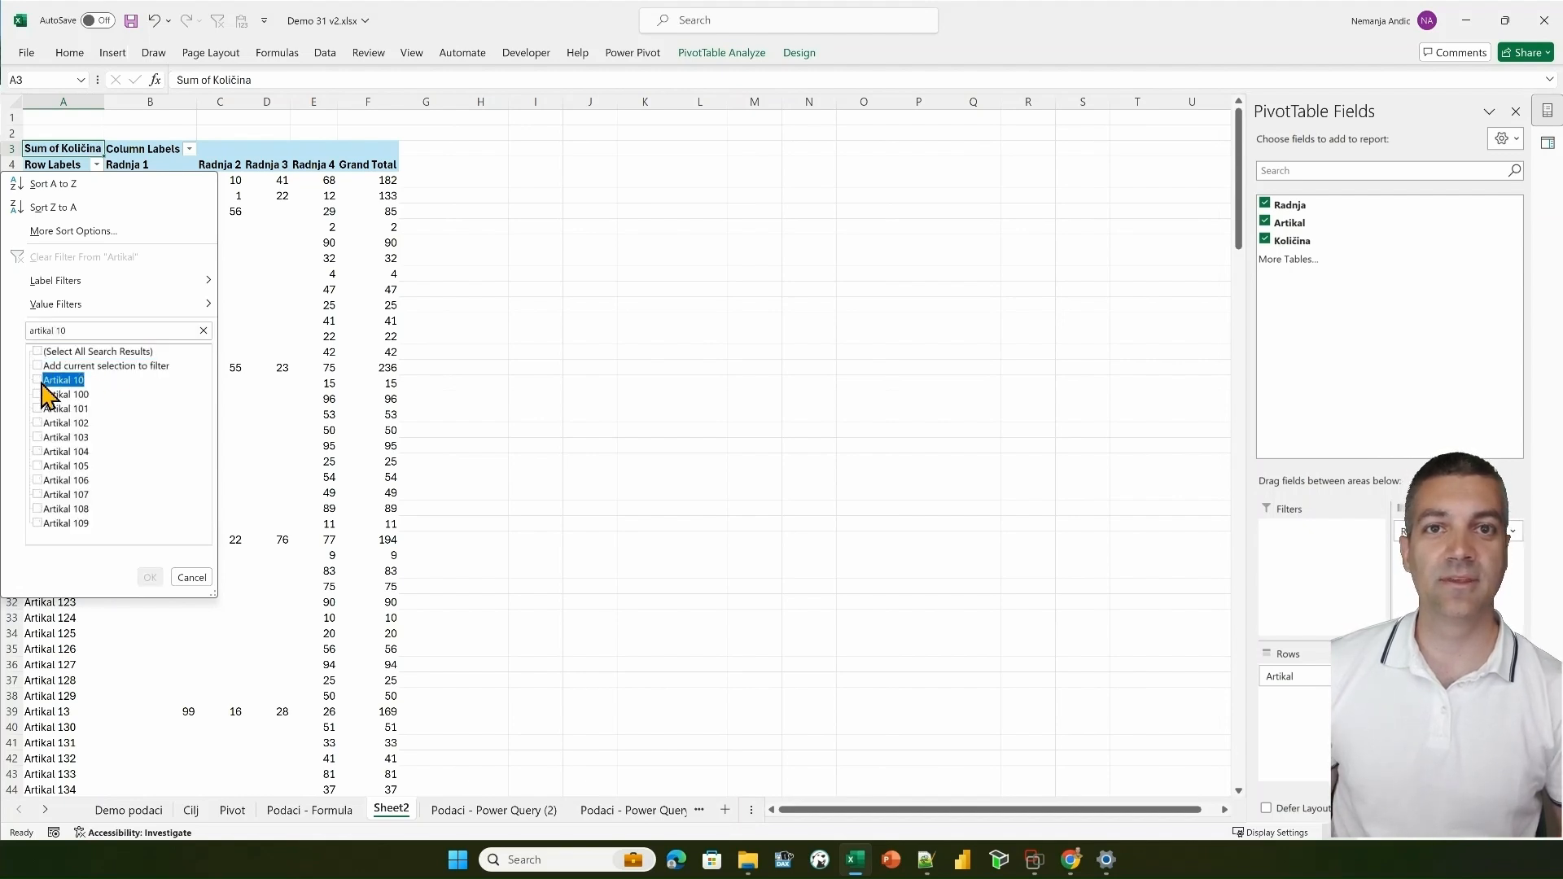
{"action": "left_click", "coordinate": [149, 576]}
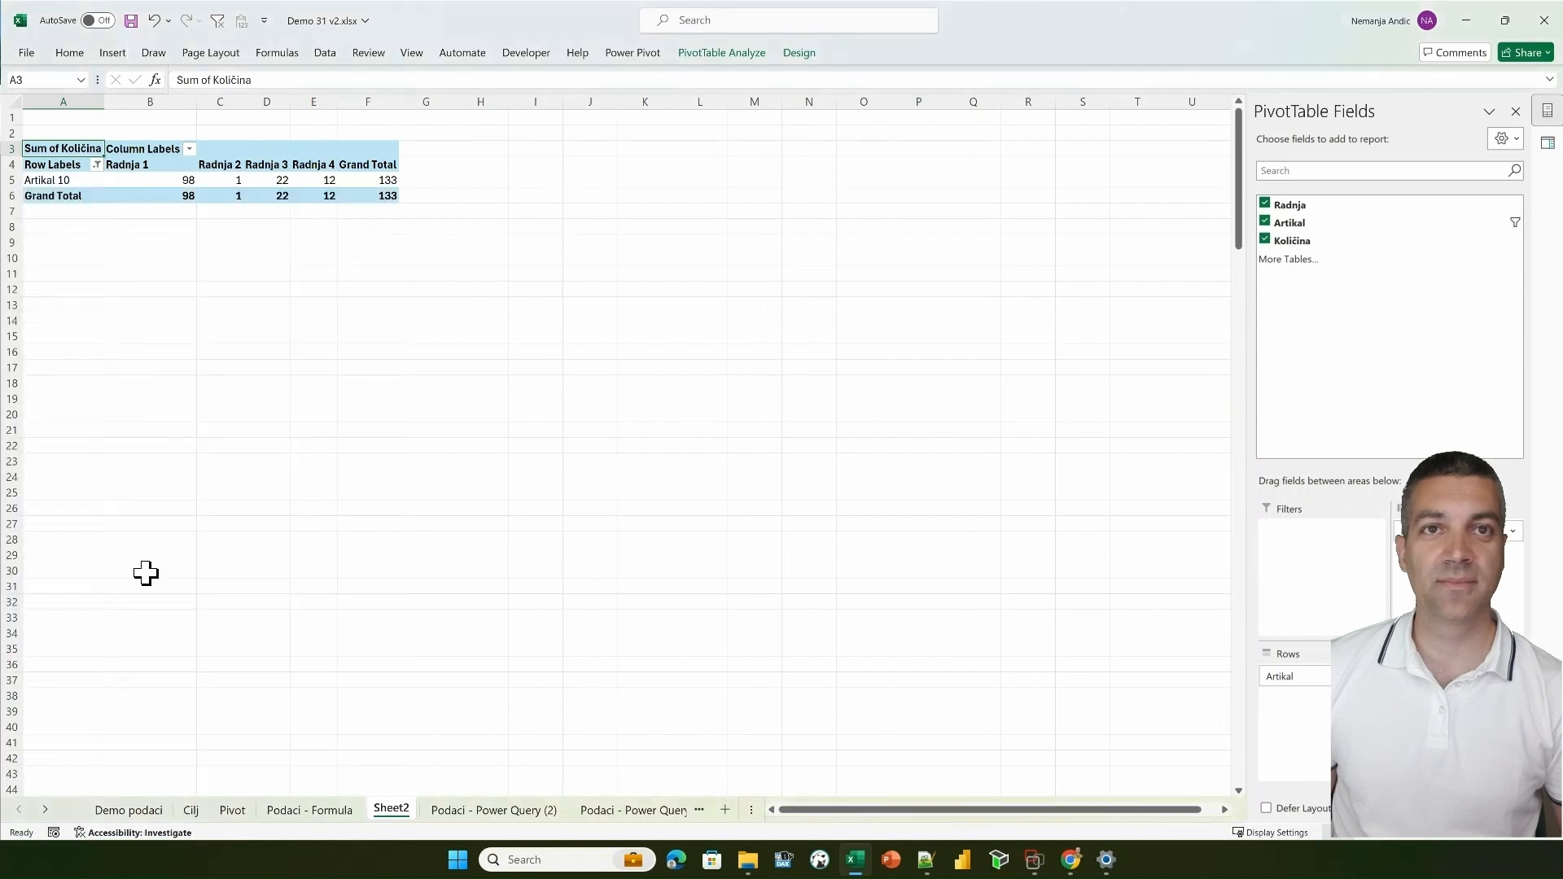
{"action": "left_click", "coordinate": [153, 179]}
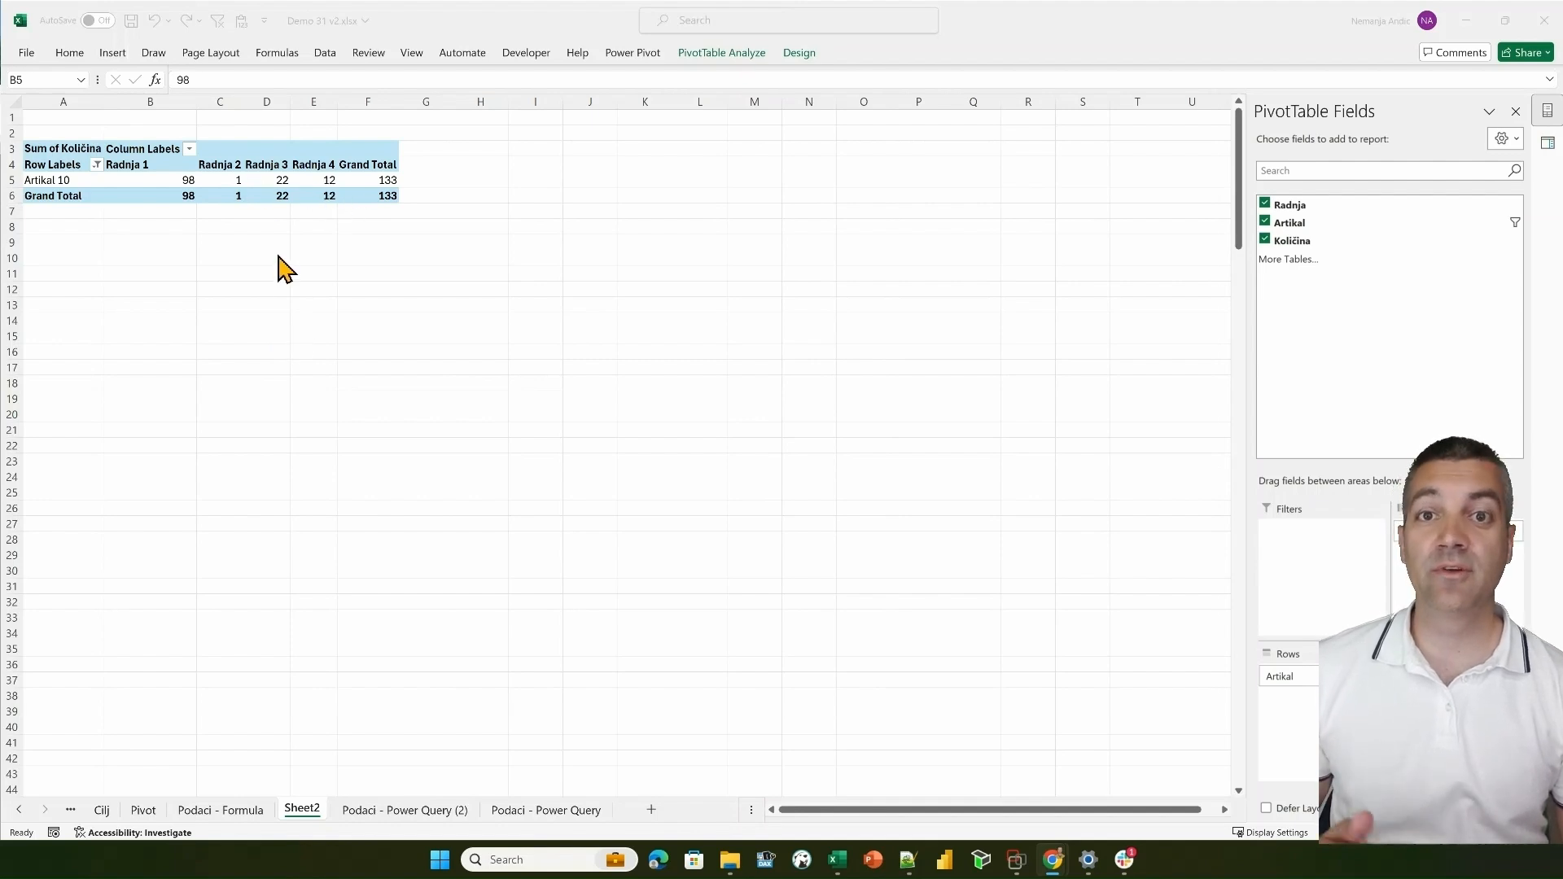
- On the Podaci - Power Query sheet, copy the block A2:B7 and paste it below the list starting at cell A401
{"action": "left_click", "coordinate": [515, 805]}
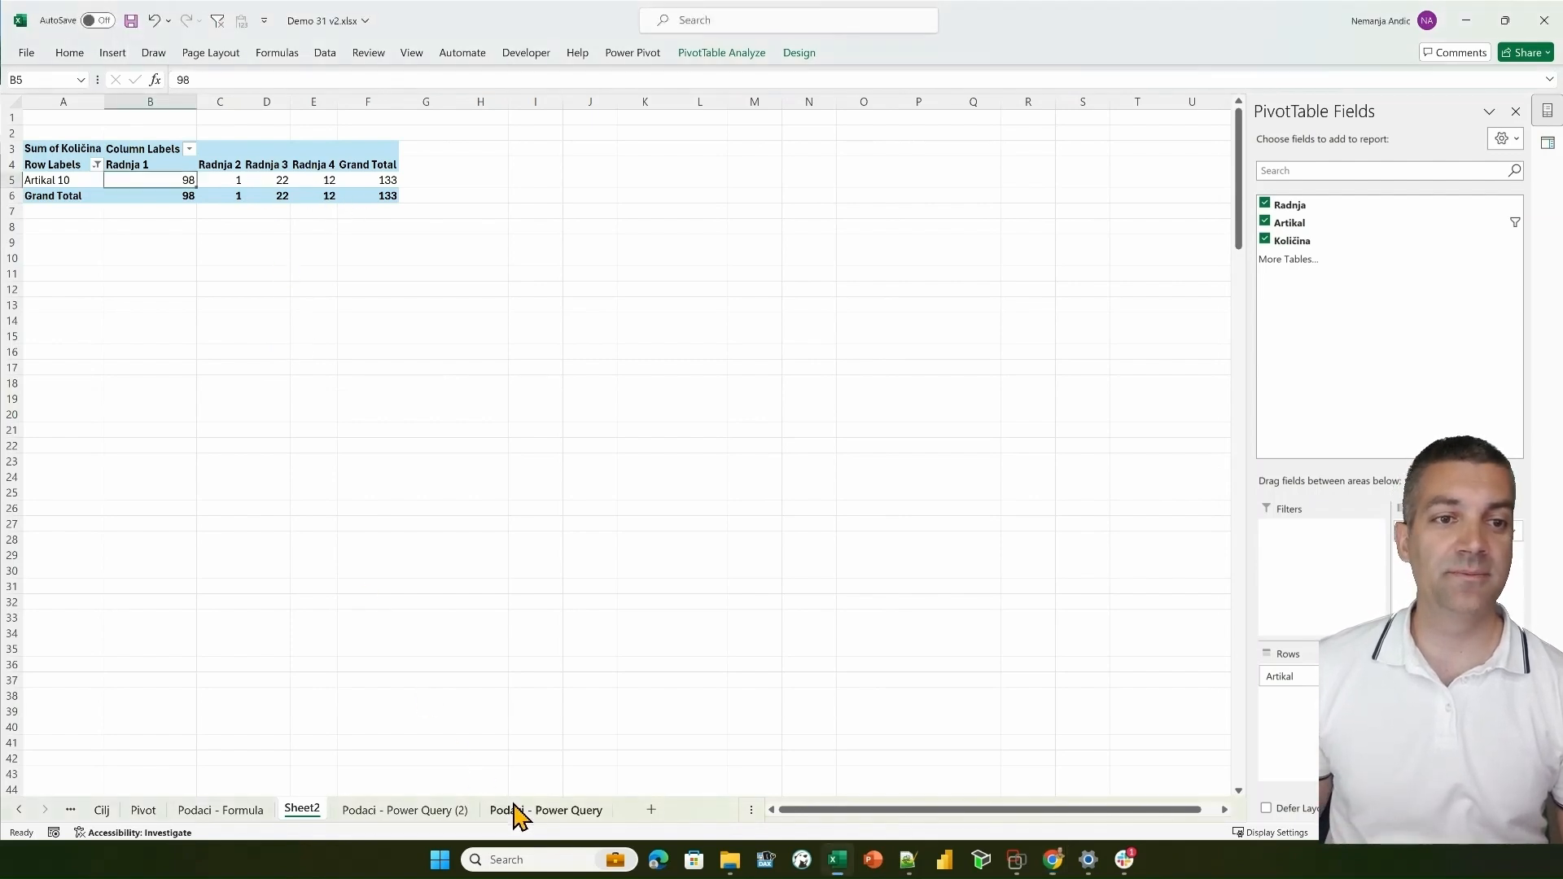
{"action": "left_click", "coordinate": [514, 809]}
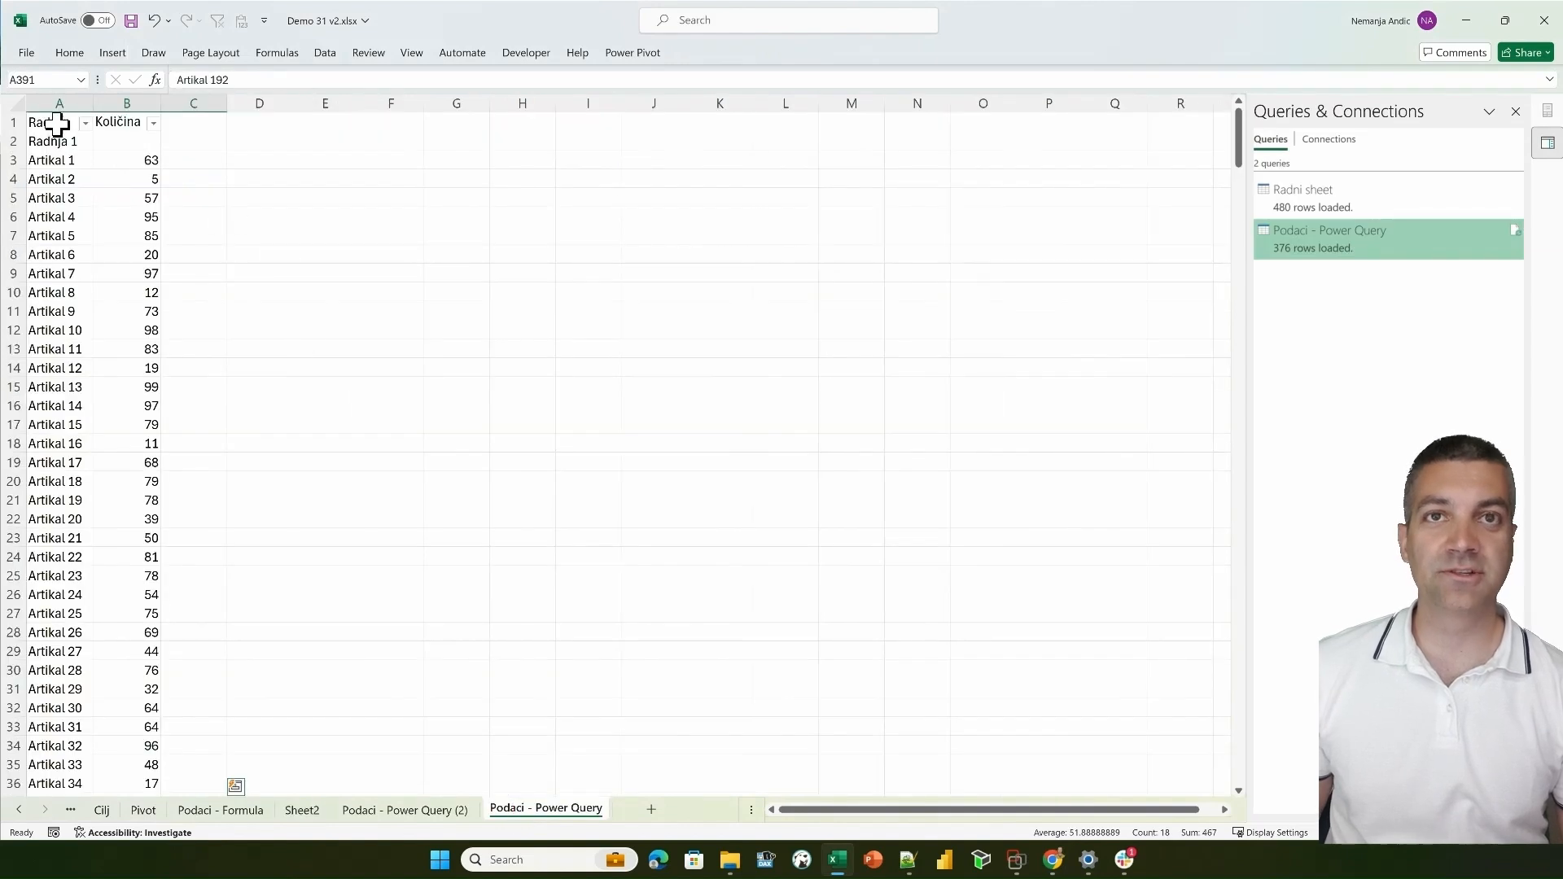
{"action": "left_click_drag", "start_coordinate": [56, 143], "coordinate": [151, 238]}
{"action": "key", "text": "ctrl+c"}
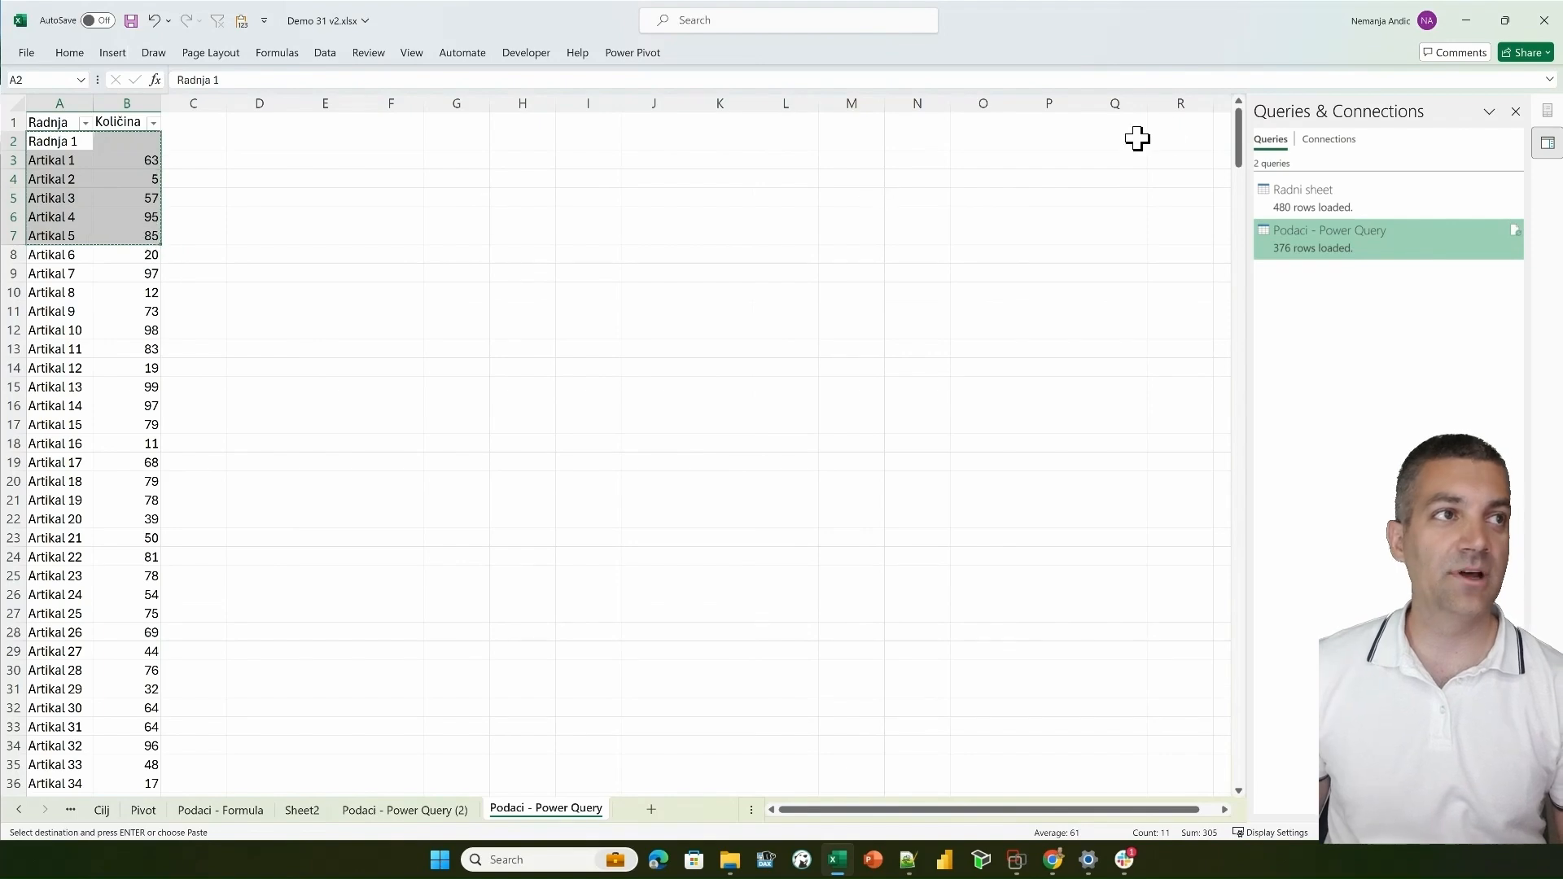
{"action": "left_click_drag", "start_coordinate": [1234, 147], "coordinate": [1236, 808]}
{"action": "scroll", "coordinate": [1241, 792], "scroll_direction": "down", "scroll_amount": 3}
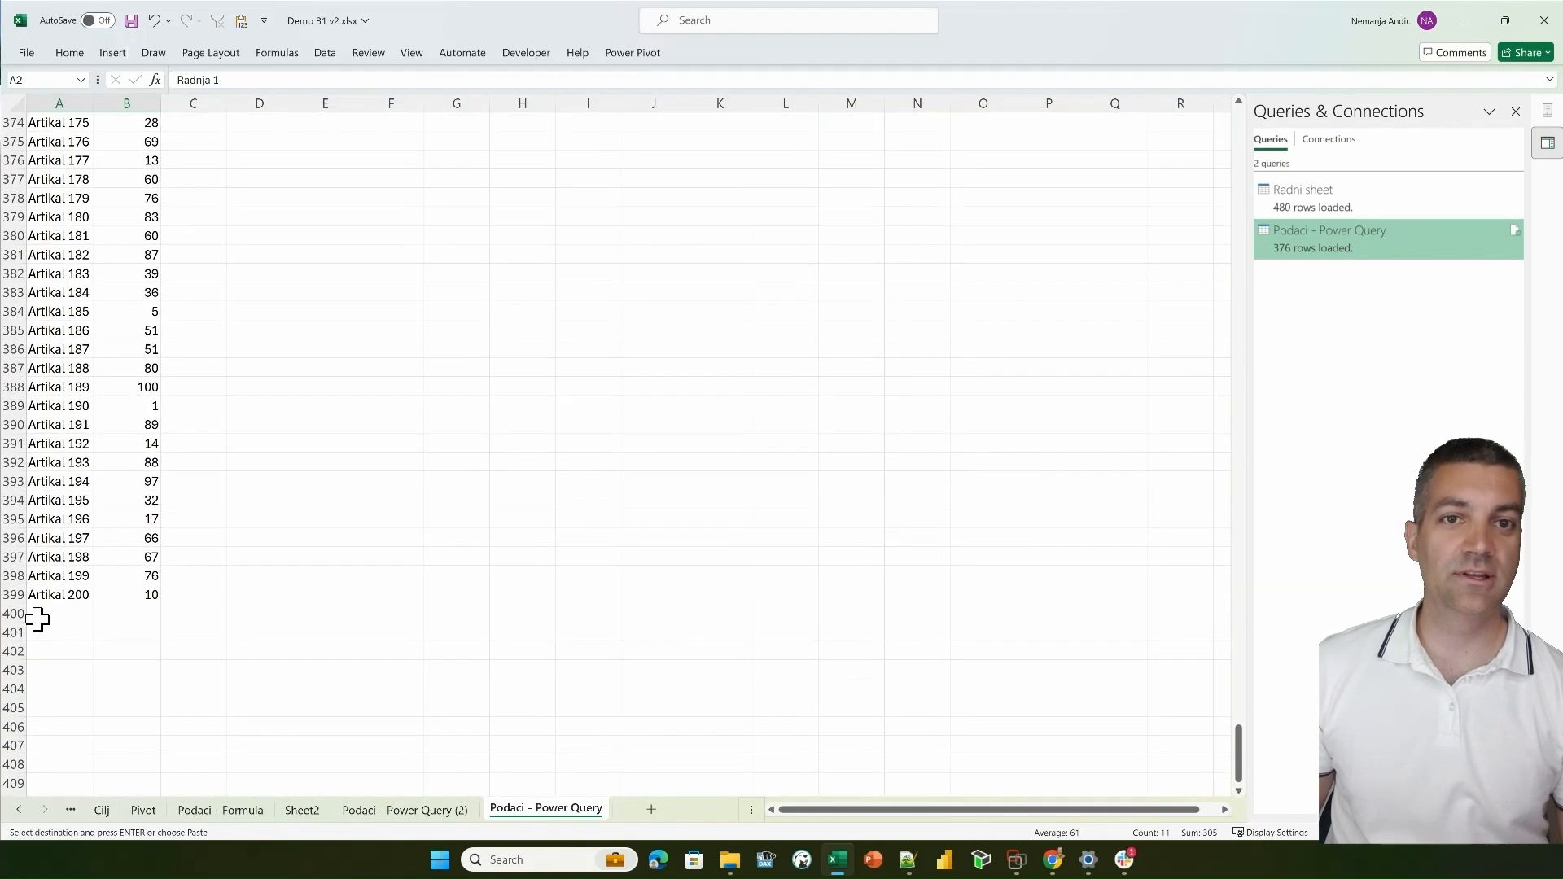
{"action": "left_click", "coordinate": [48, 627]}
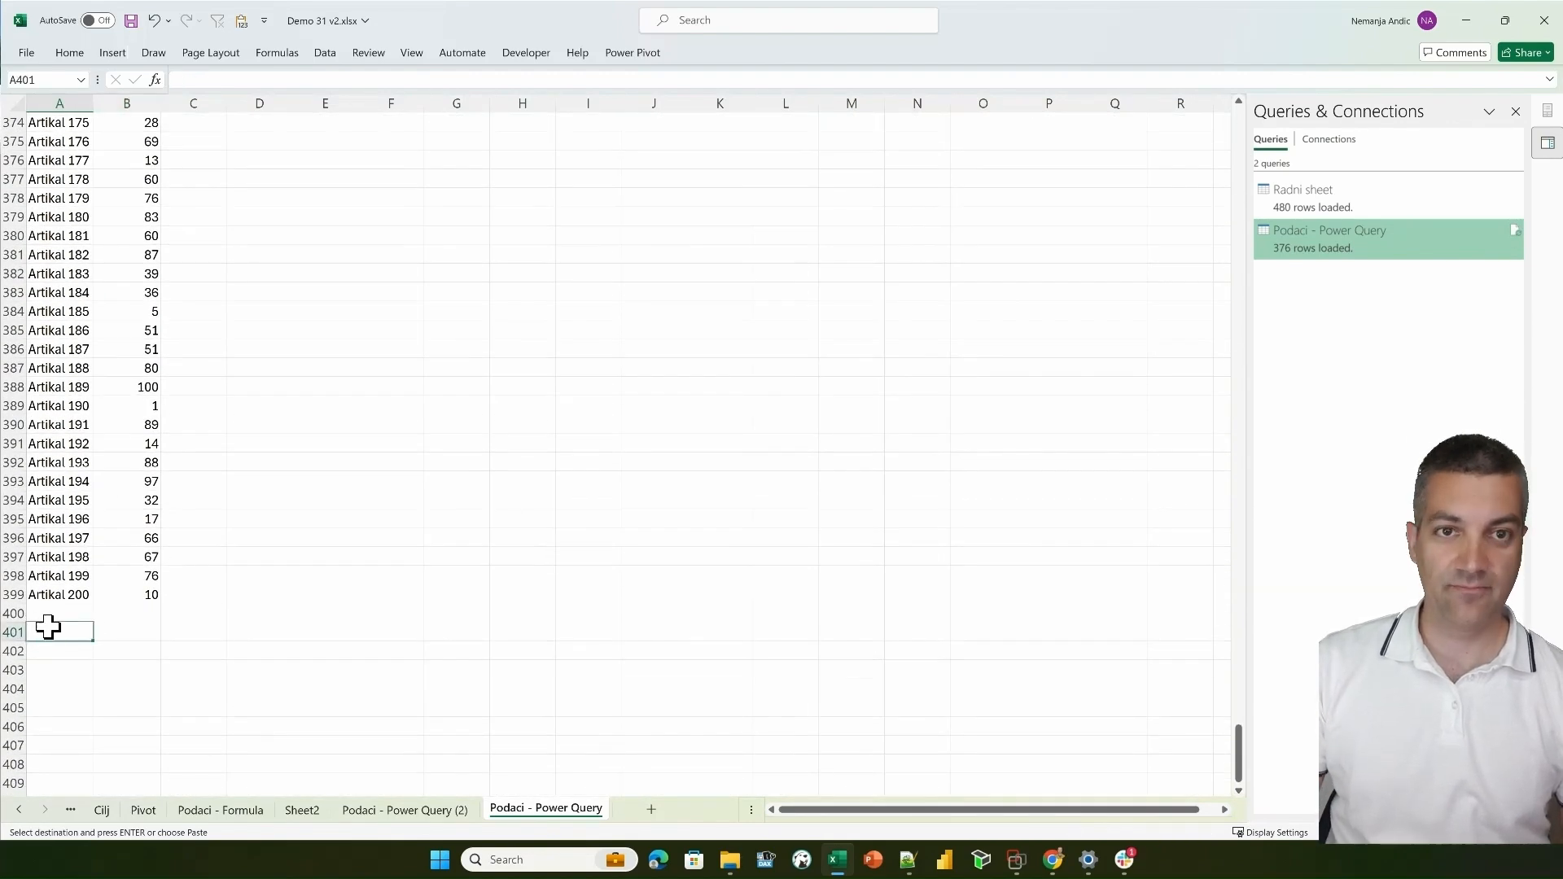
{"action": "key", "text": "ctrl+v"}
- Change the store name in cell A401 of the pasted block to Radnja 5
{"action": "left_click", "coordinate": [67, 631]}
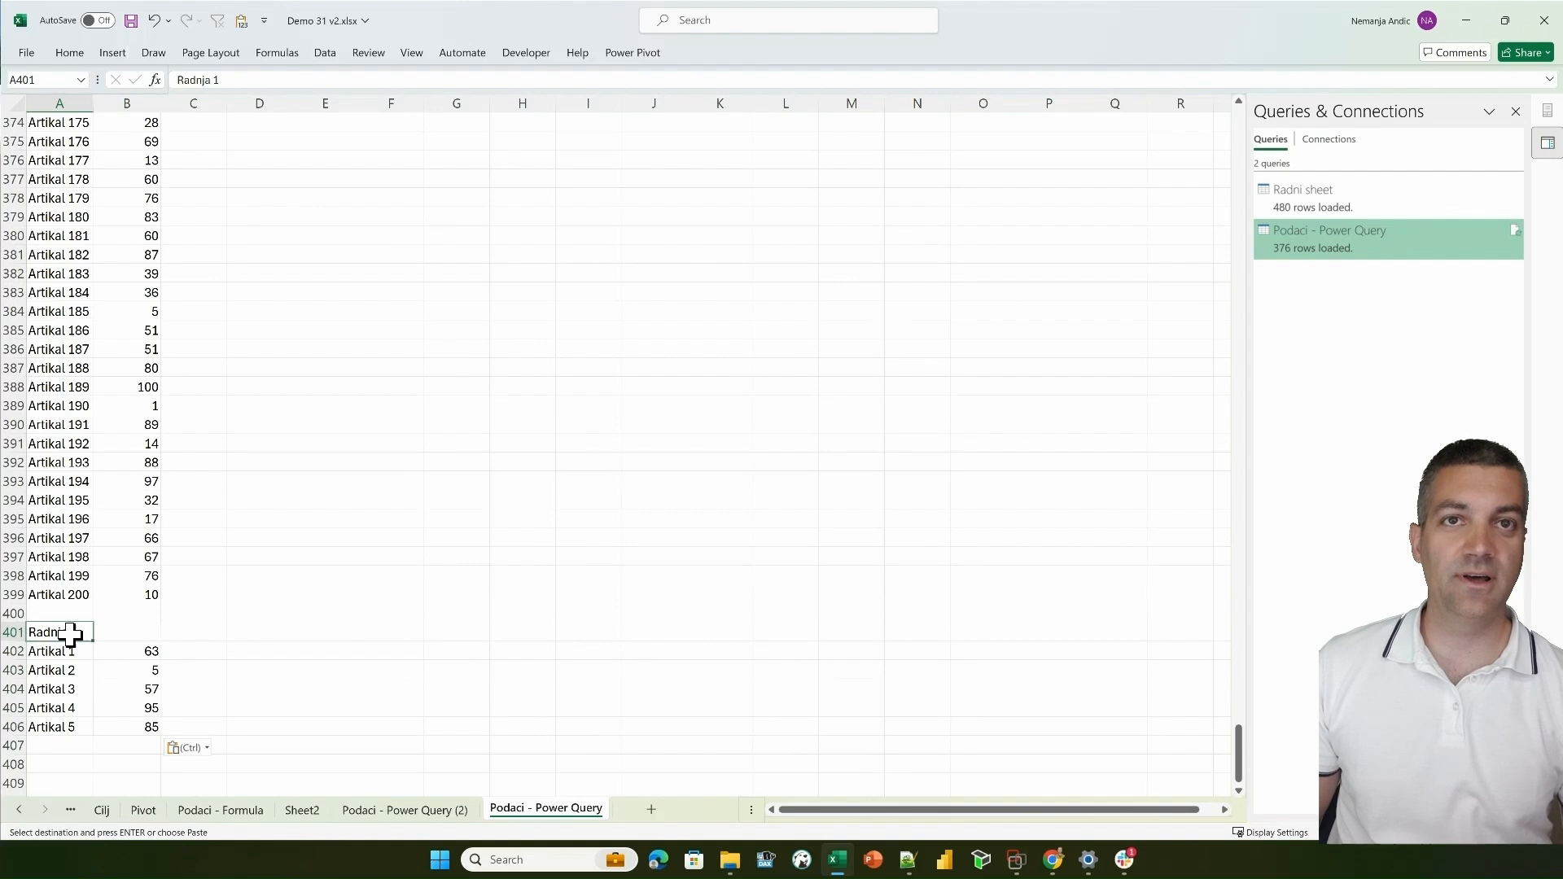
{"action": "left_click", "coordinate": [259, 79]}
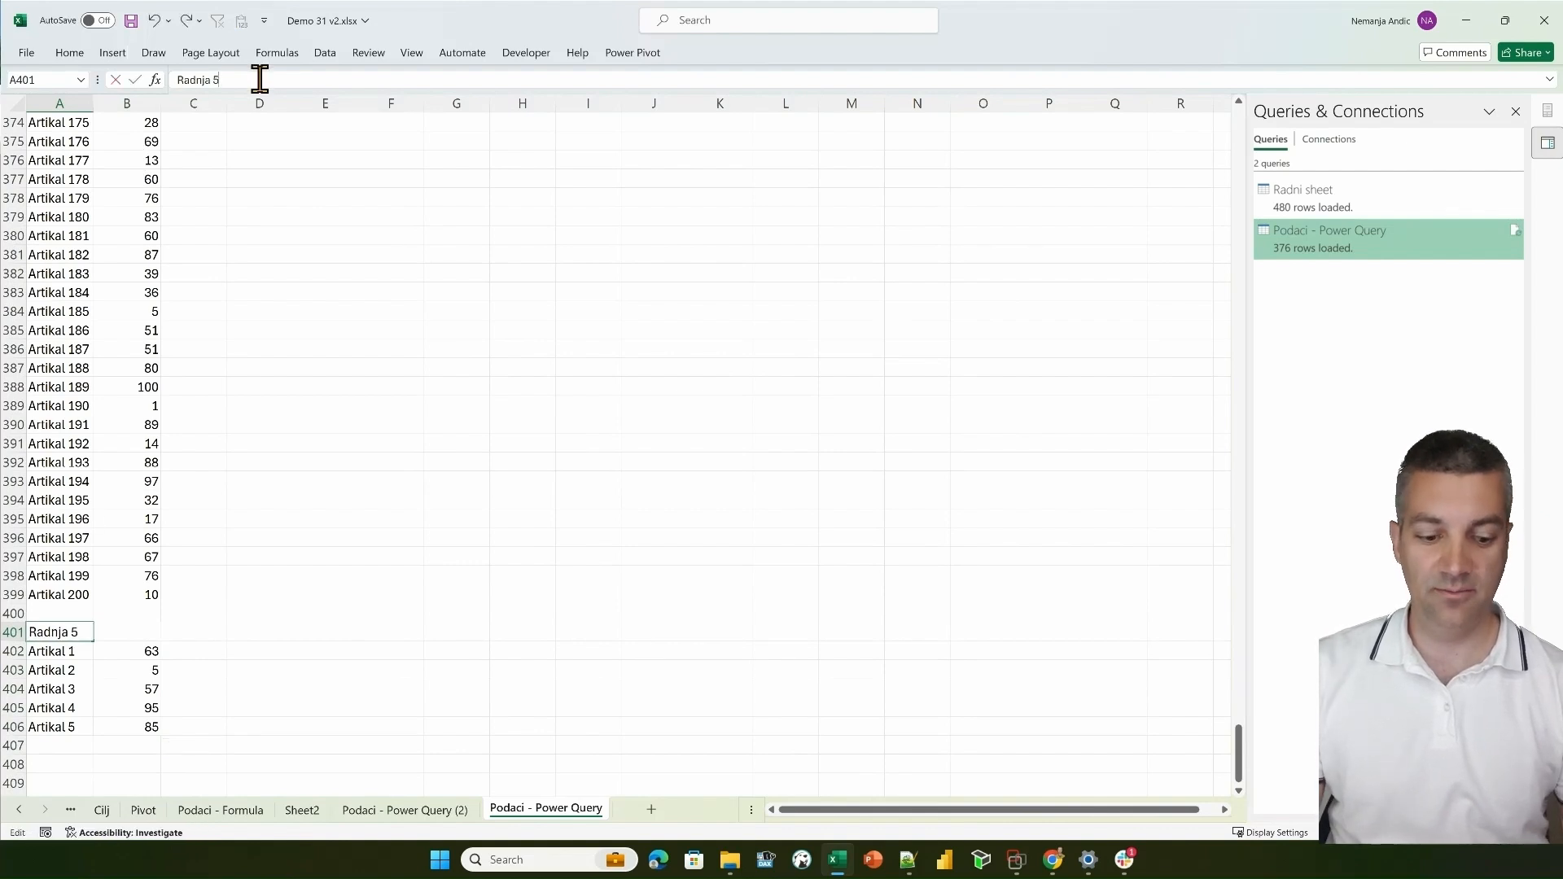
{"action": "type", "text": "5"}
{"action": "key", "text": "Return"}
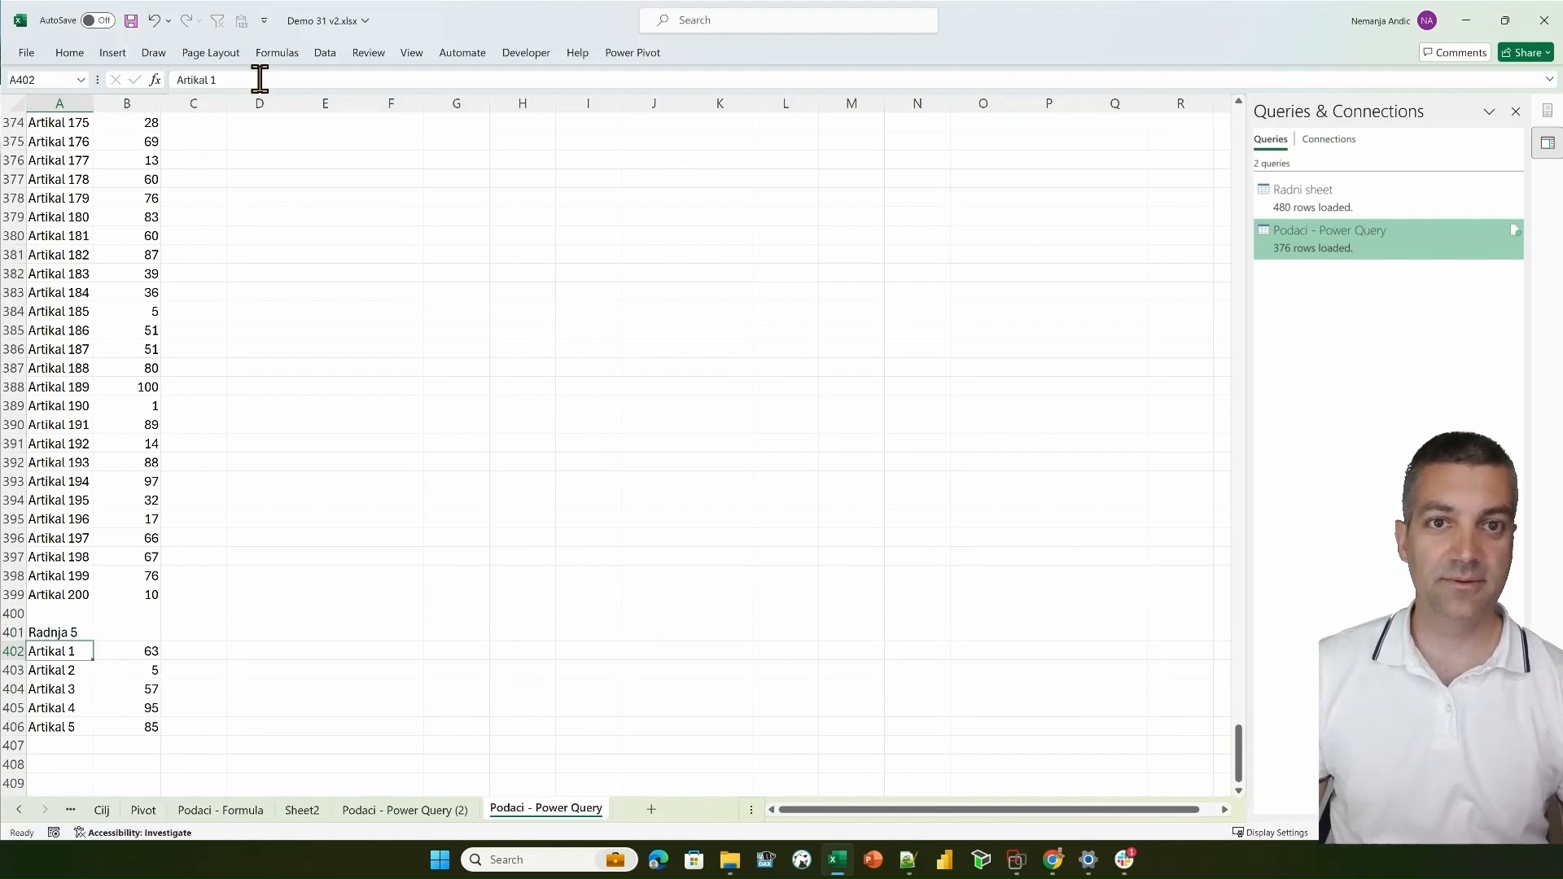
- Change the last pasted row, row 406, to Artikal 10 with a quantity of 1000
{"action": "left_click", "coordinate": [152, 728]}
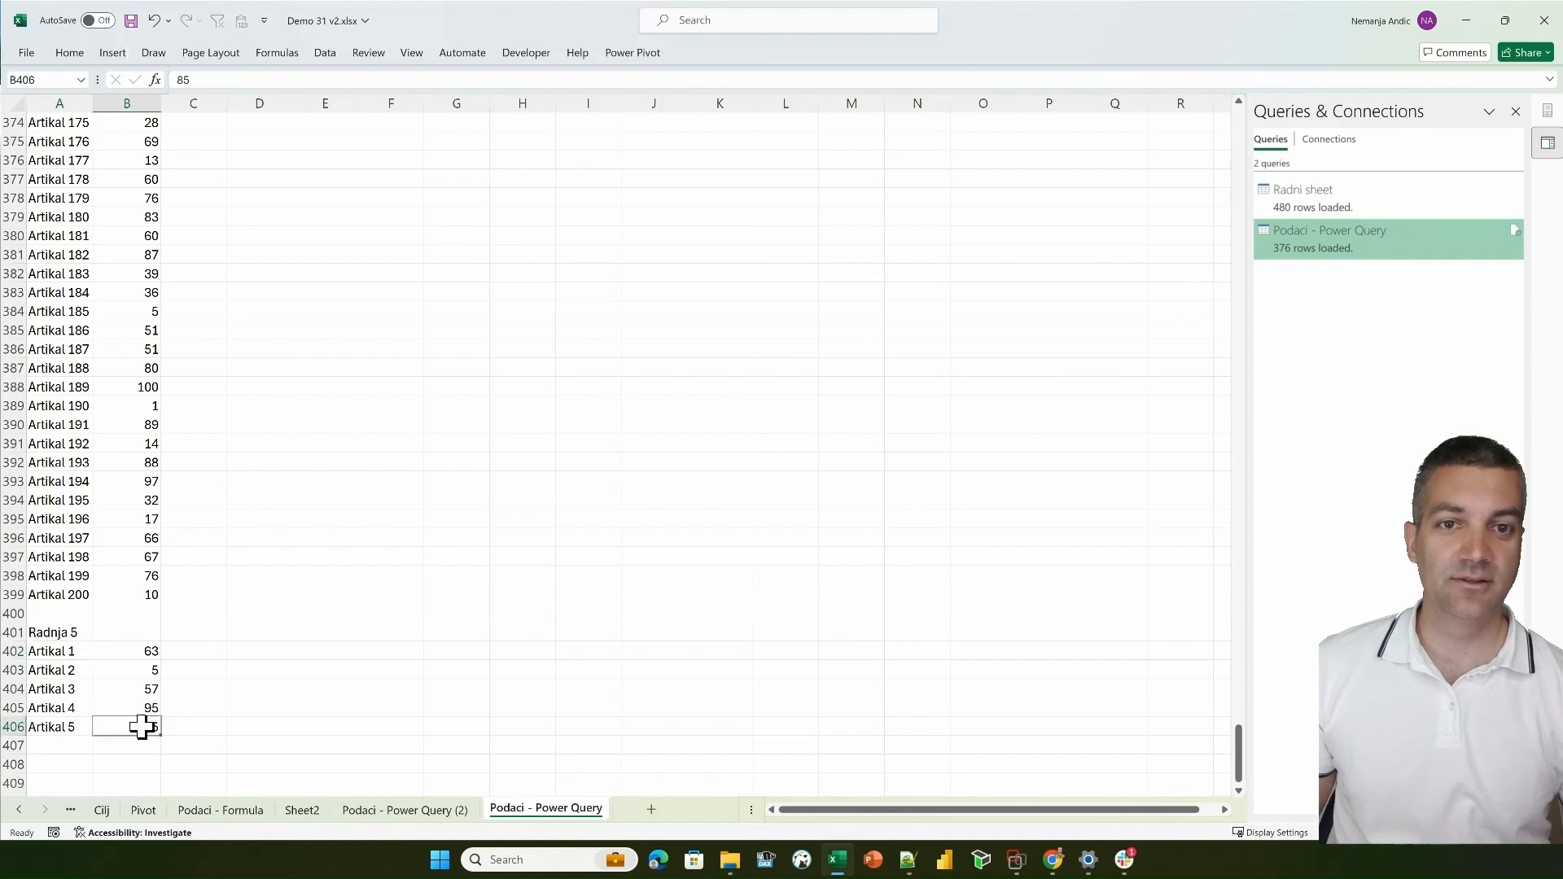
{"action": "left_click", "coordinate": [59, 727]}
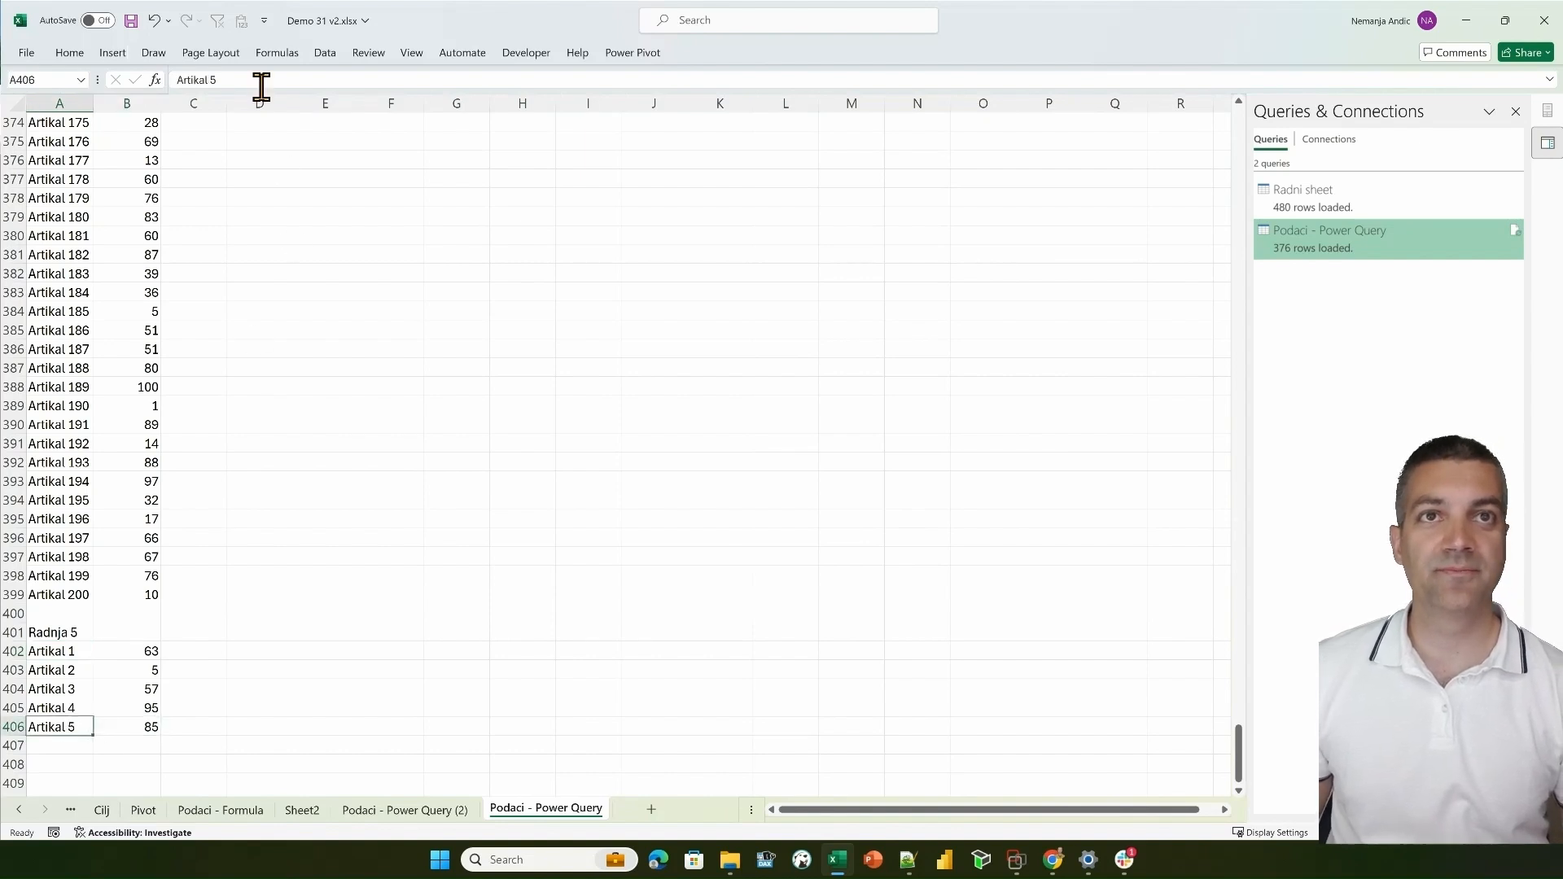
{"action": "type", "text": "0"}
{"action": "key", "text": "Tab"}
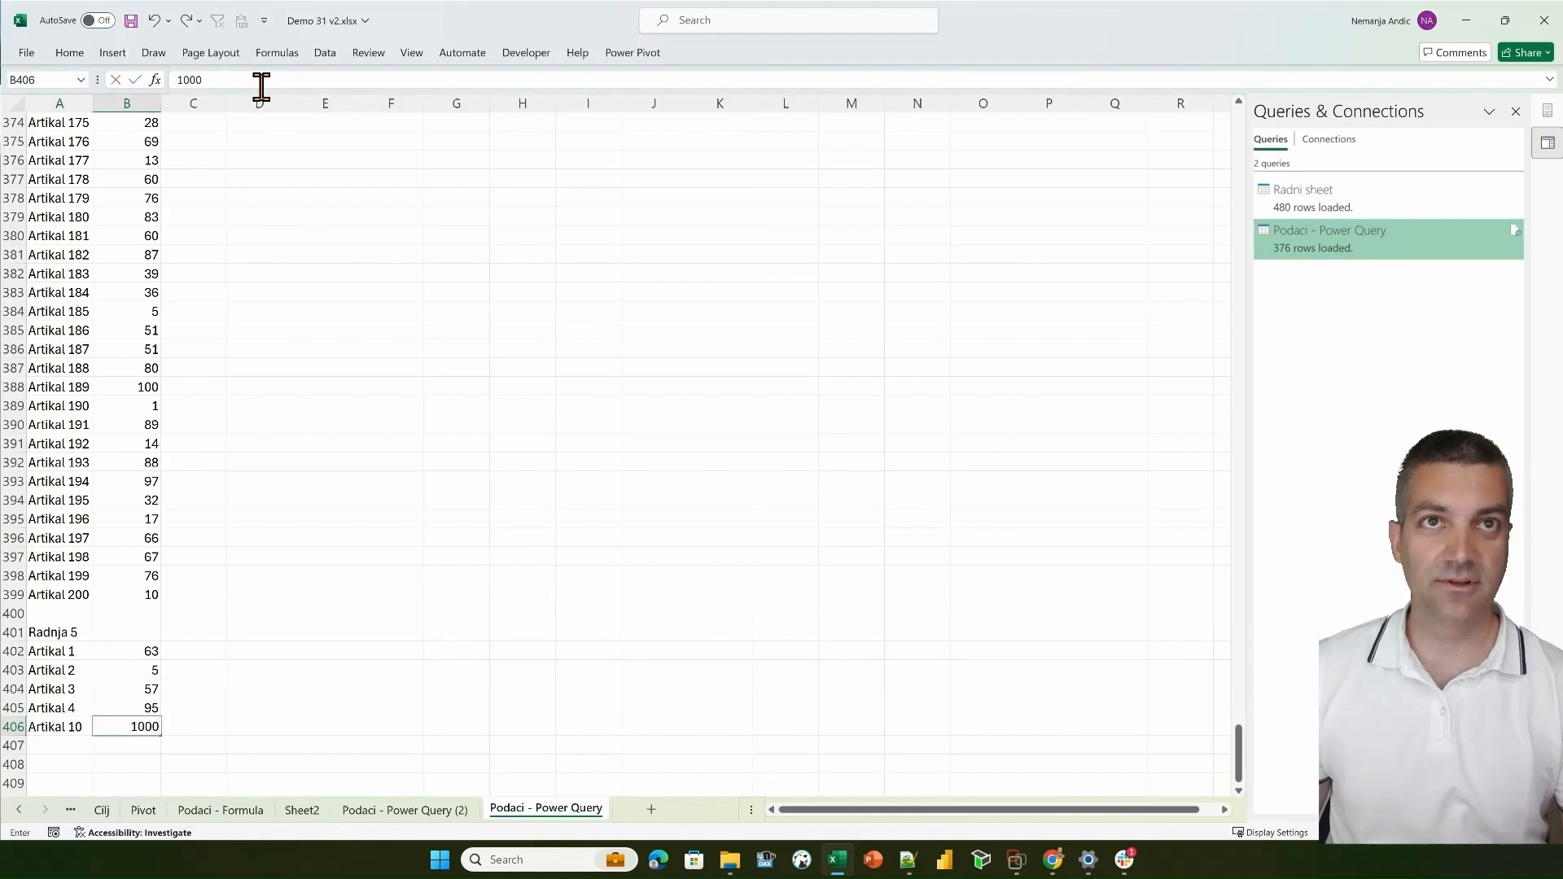
{"action": "key", "text": "Return"}
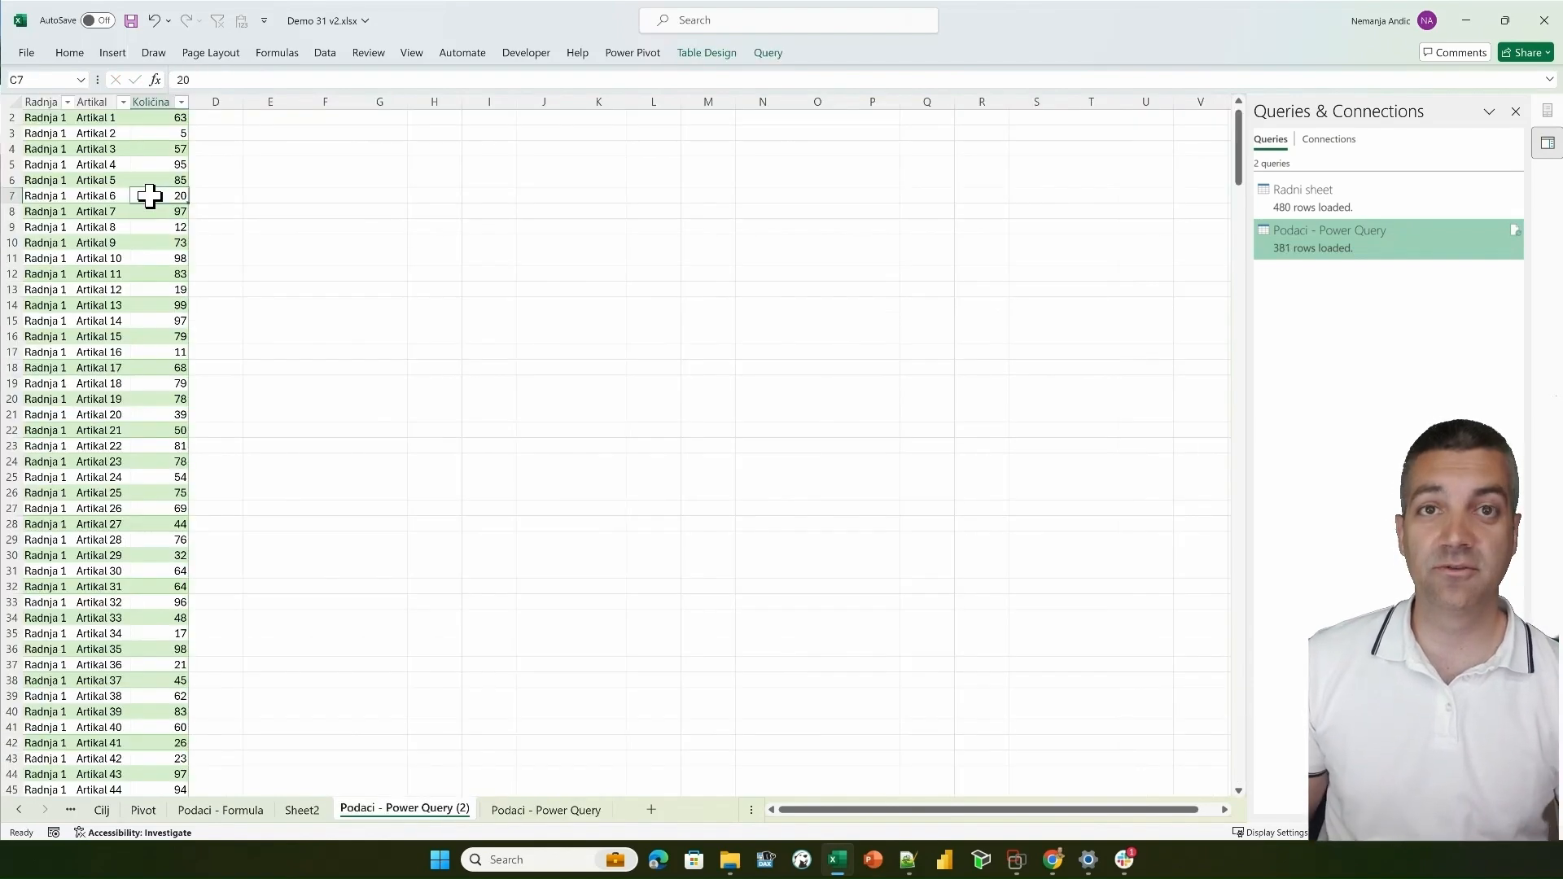
- Refresh the query output table on the Podaci - Power Query (2) sheet to load the added rows
{"action": "left_click", "coordinate": [151, 213]}
{"action": "right_click", "coordinate": [155, 218]}
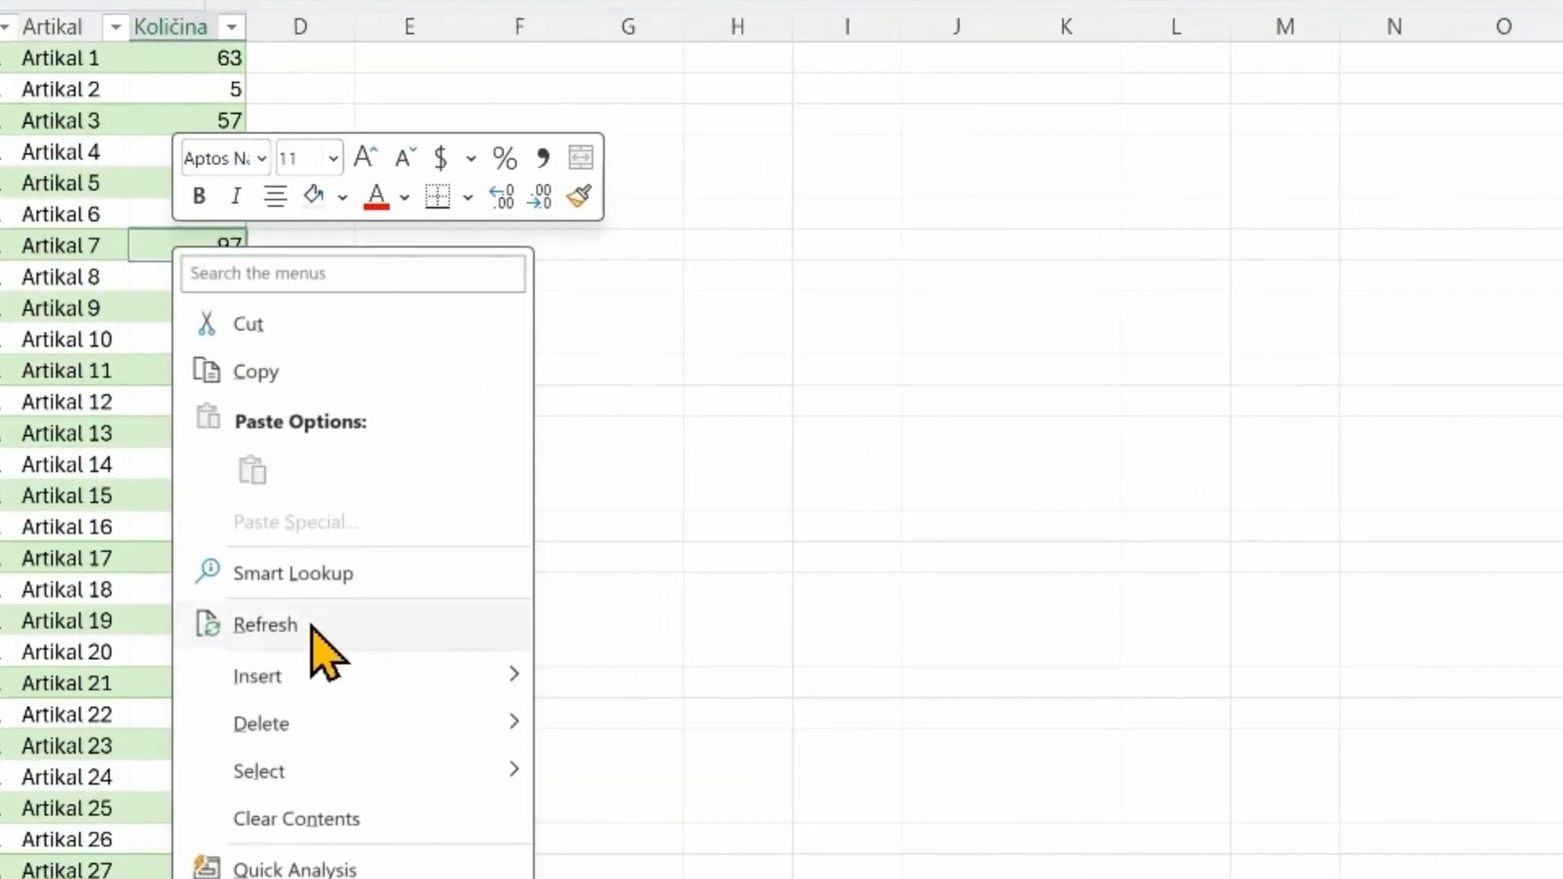
{"action": "left_click", "coordinate": [313, 625]}
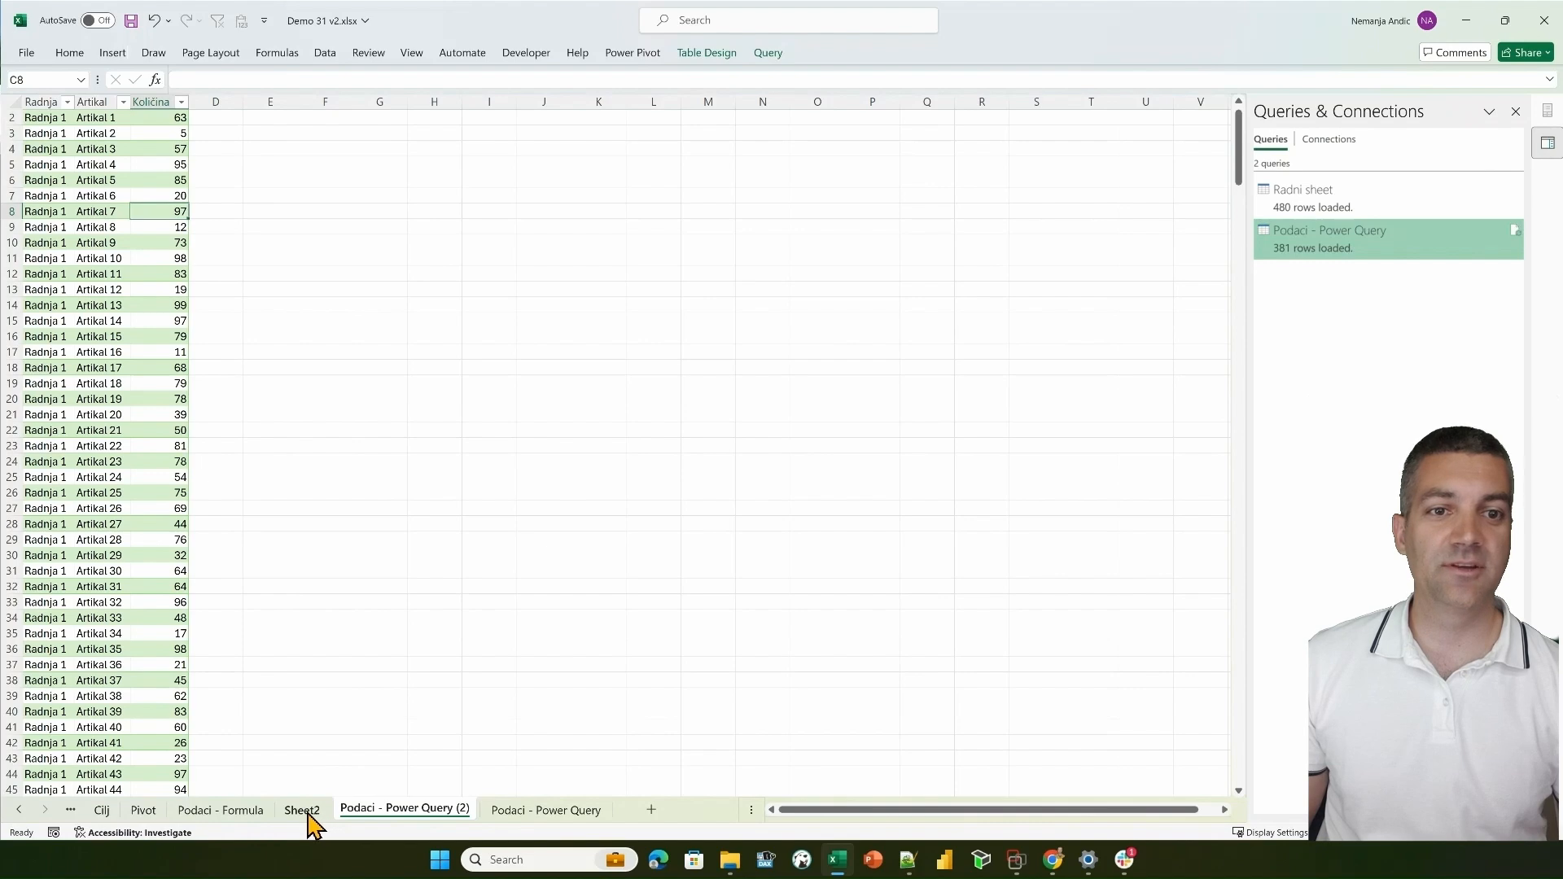
- Refresh the PivotTable on Sheet2 so that it includes the new store's data
{"action": "left_click", "coordinate": [307, 810]}
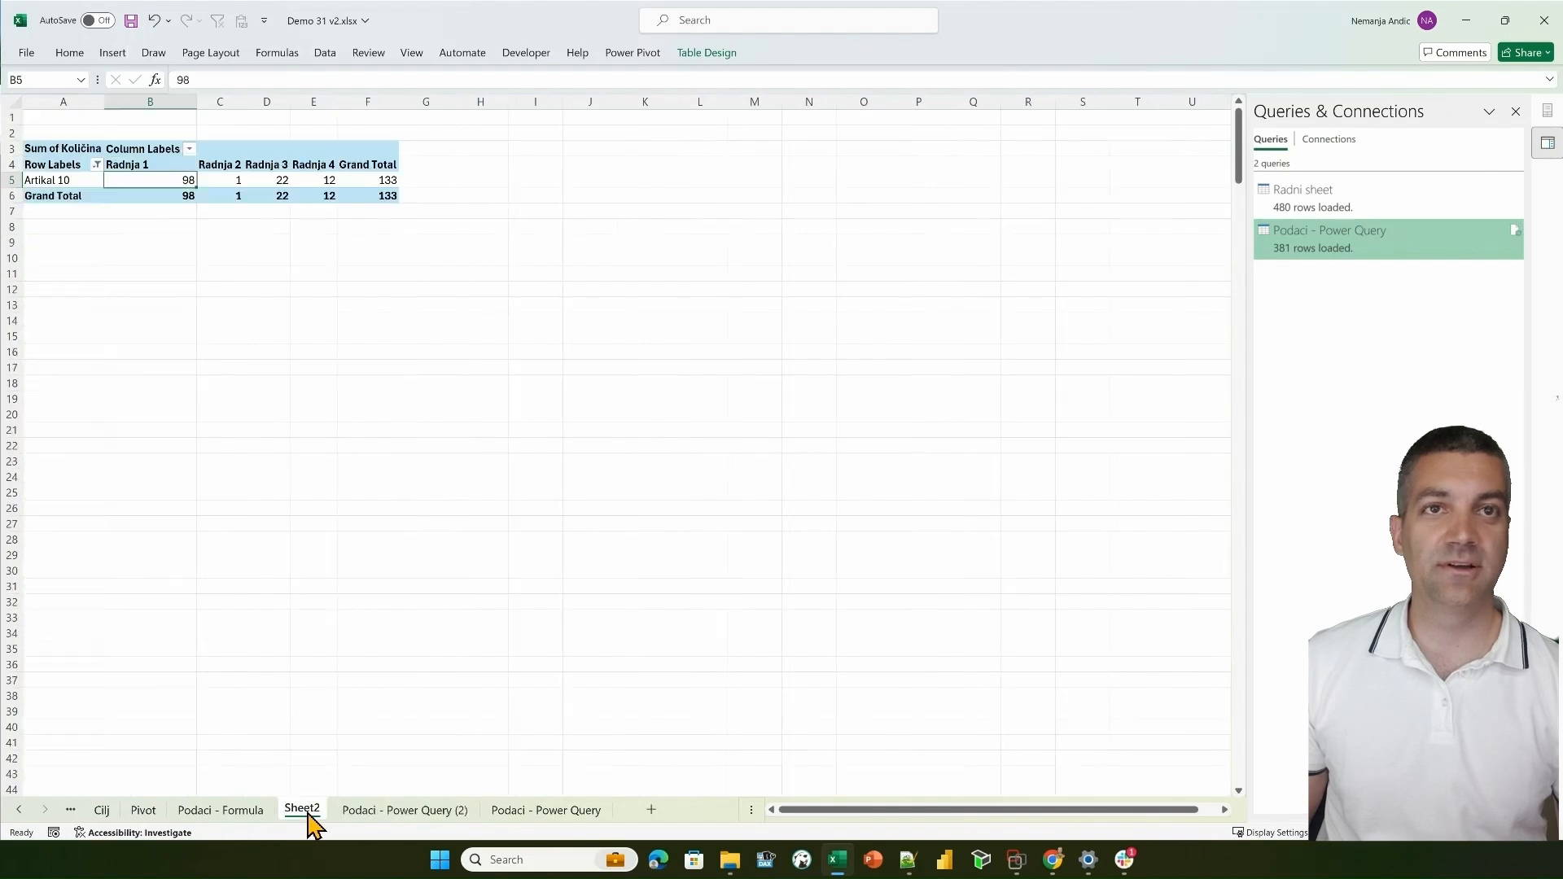
{"action": "left_click", "coordinate": [346, 181]}
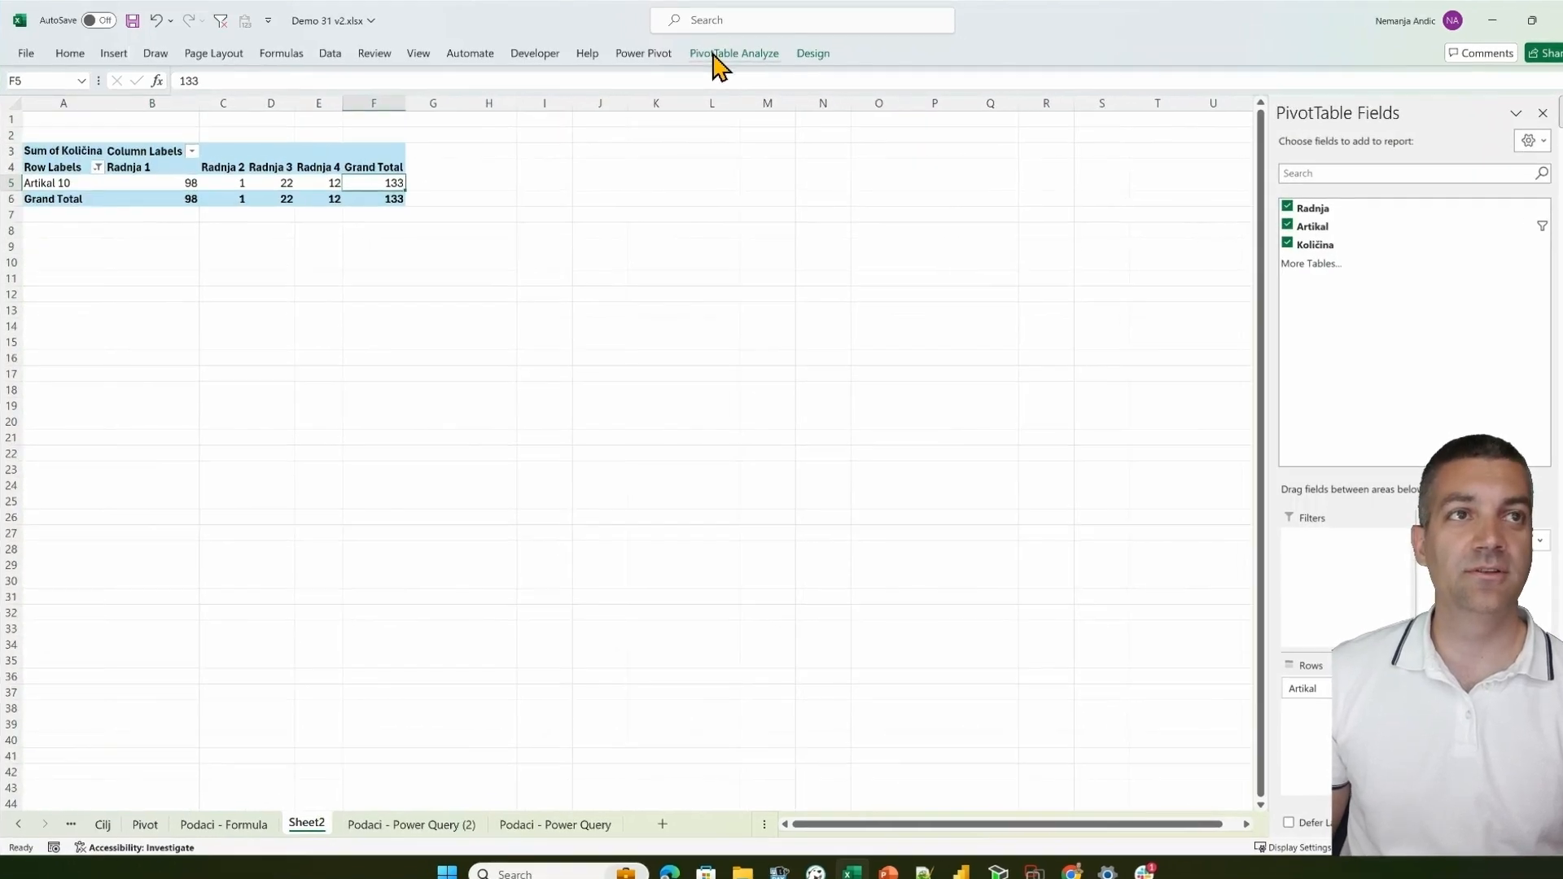
{"action": "left_click", "coordinate": [716, 56]}
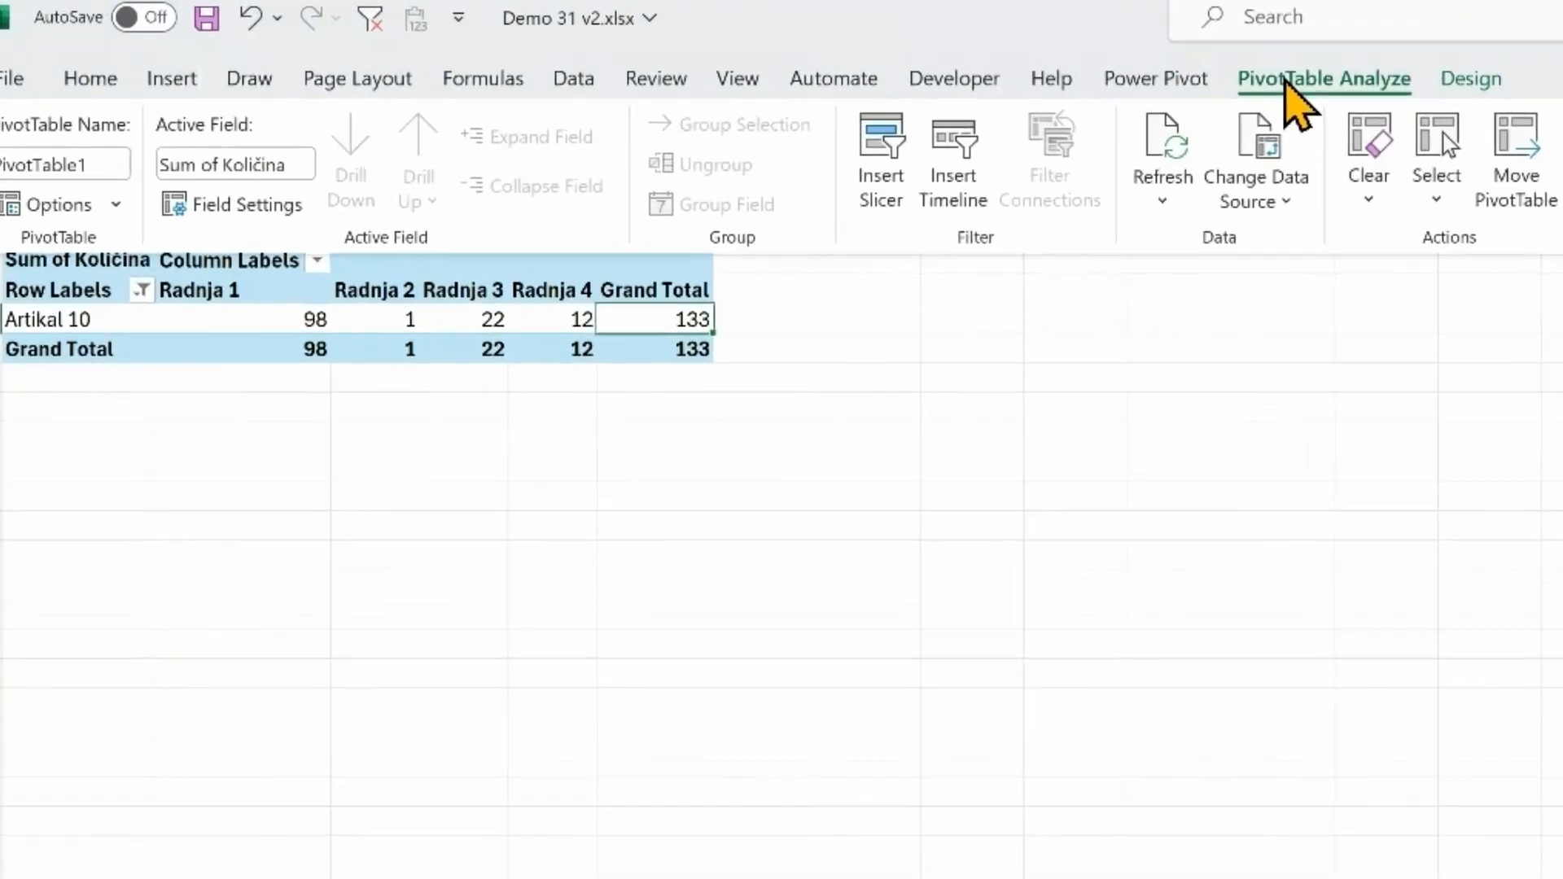
{"action": "left_click", "coordinate": [645, 82]}
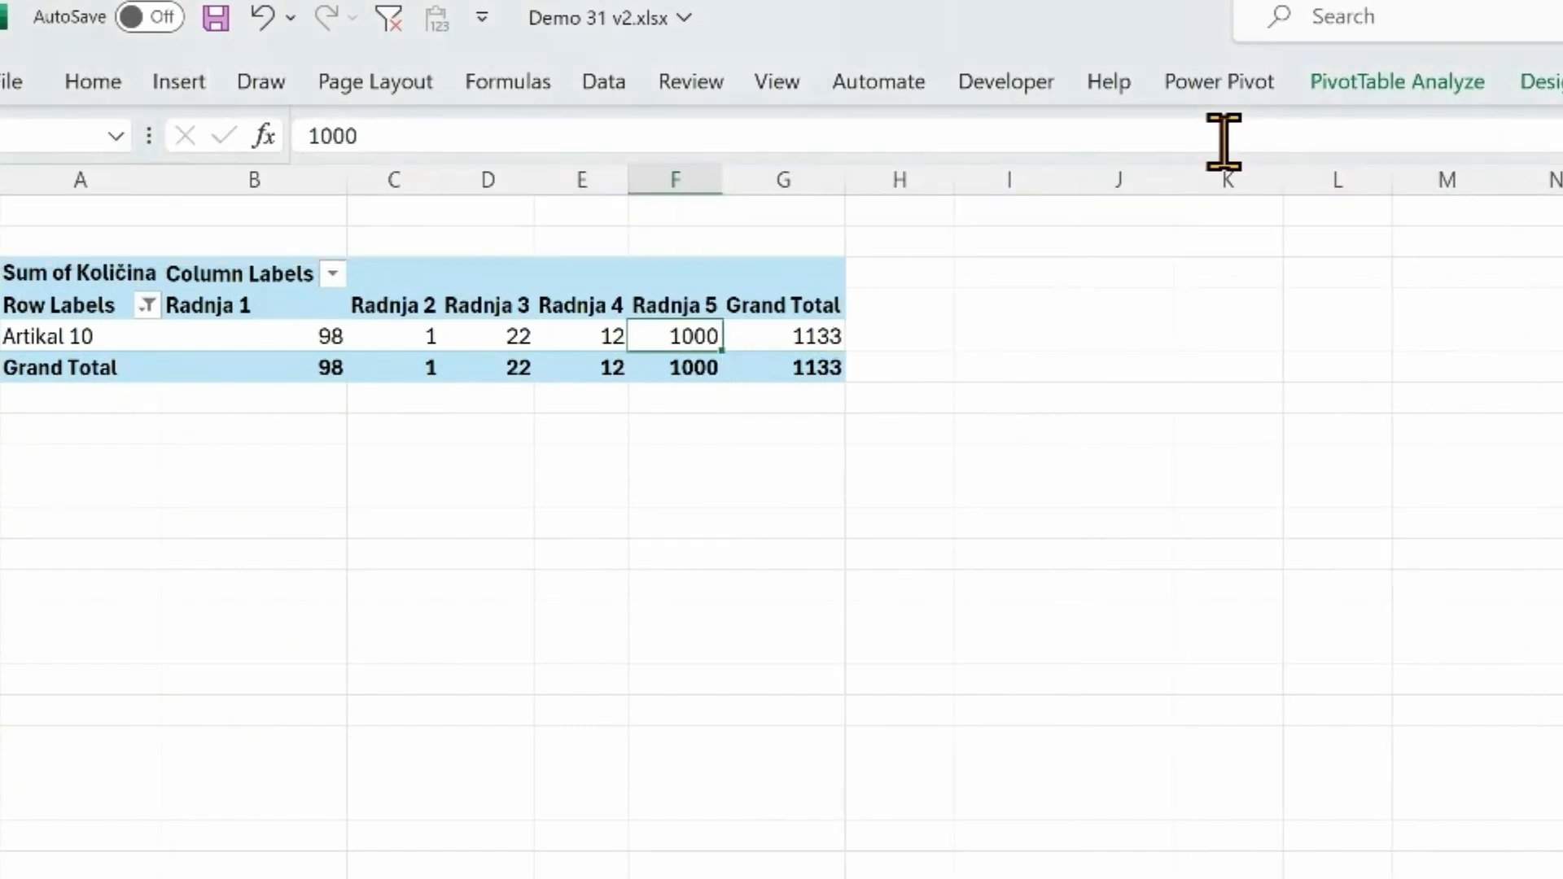